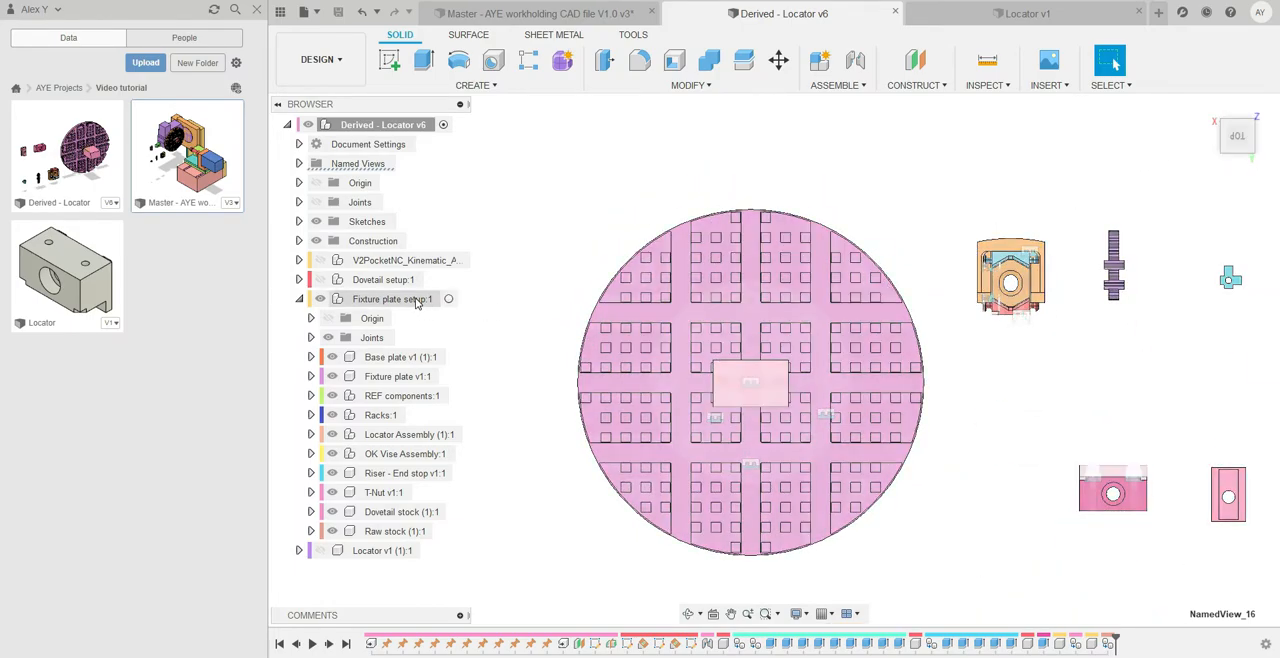
Activate the Fixture plate setup component and create a construction plane at 0 mm offset from the top face of one square peg
{"action": "left_click", "coordinate": [449, 300]}
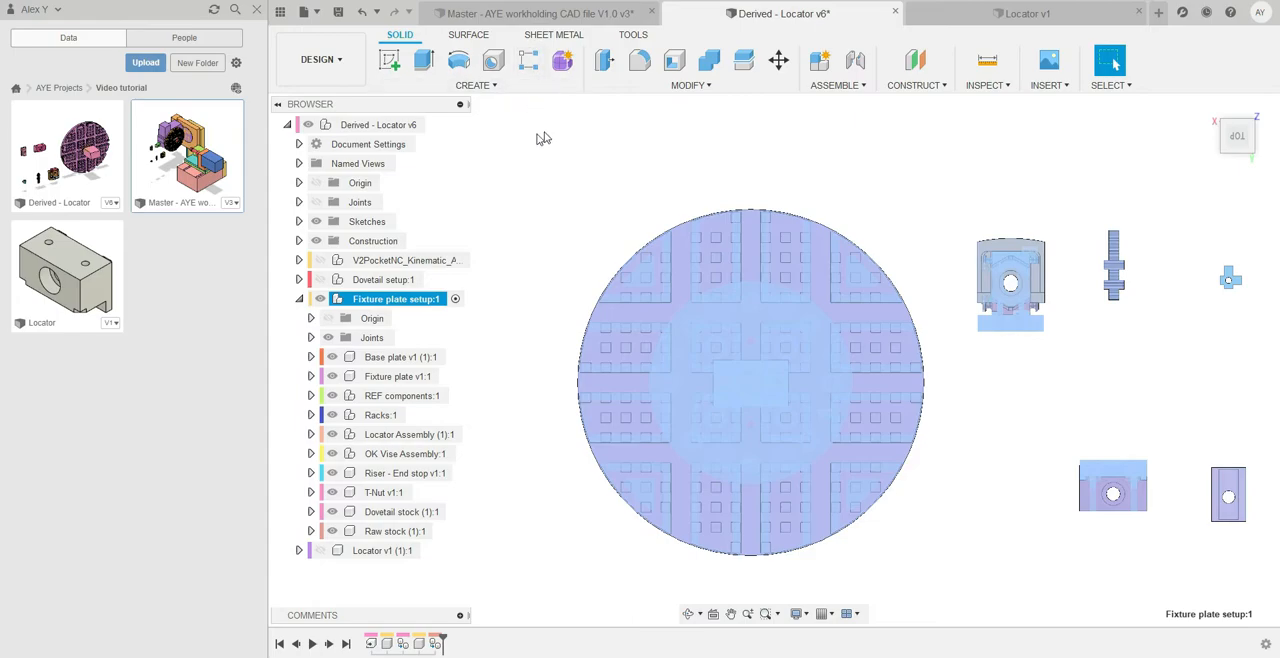
{"action": "left_click", "coordinate": [478, 86]}
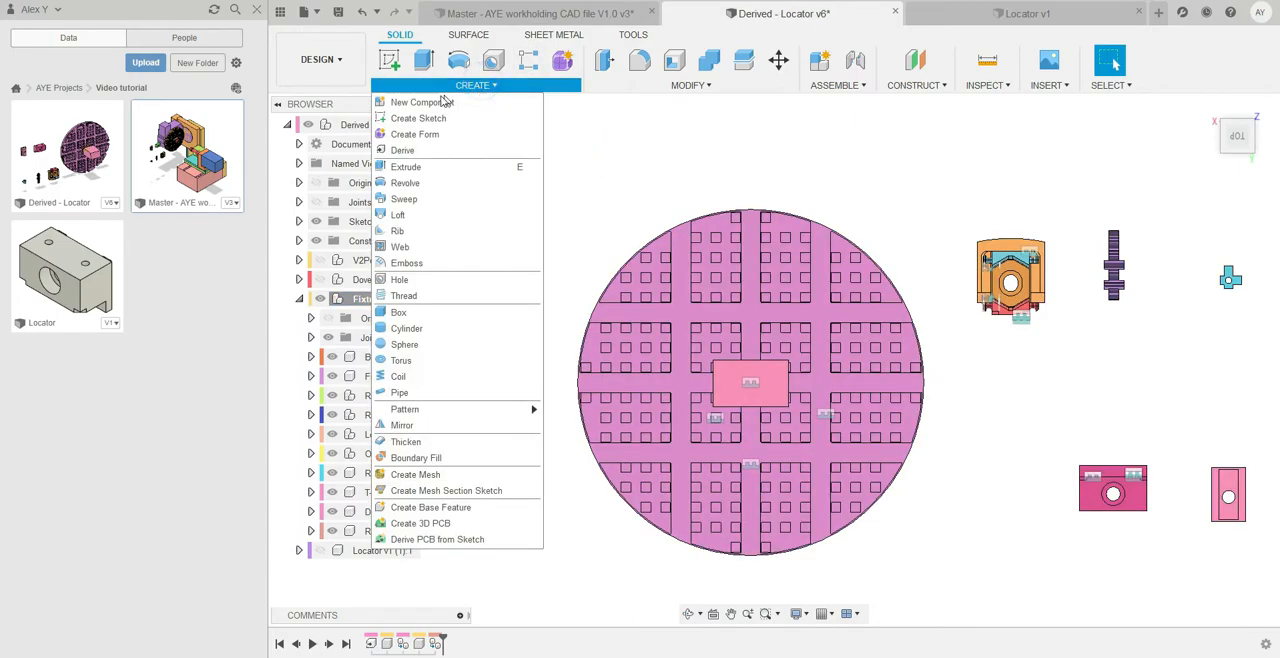
{"action": "left_click", "coordinate": [922, 86]}
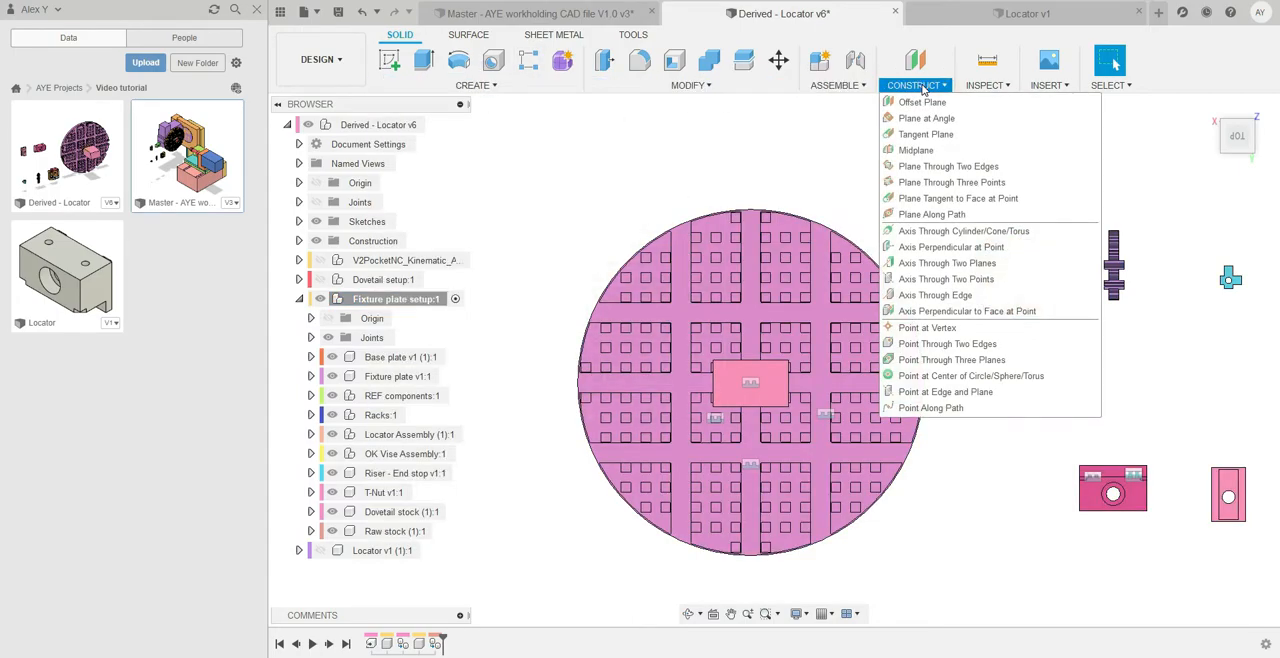
{"action": "left_click", "coordinate": [922, 104]}
{"action": "scroll", "coordinate": [784, 315], "scroll_direction": "up", "scroll_amount": 5}
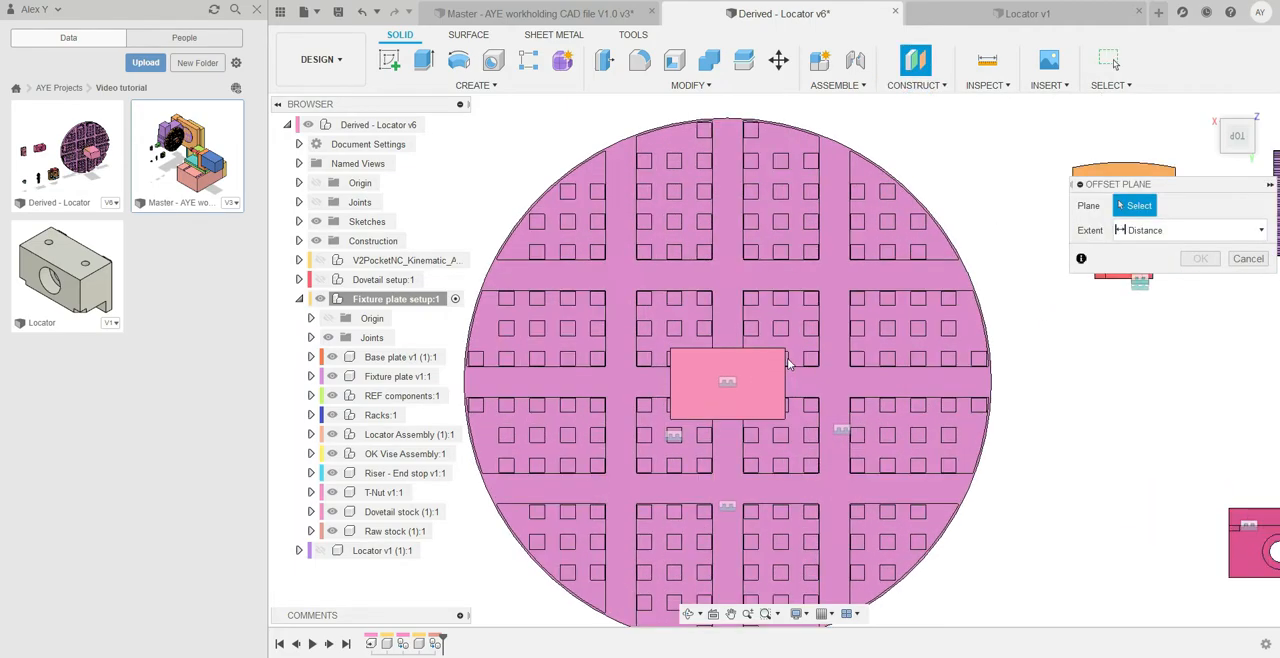
{"action": "left_click", "coordinate": [779, 318]}
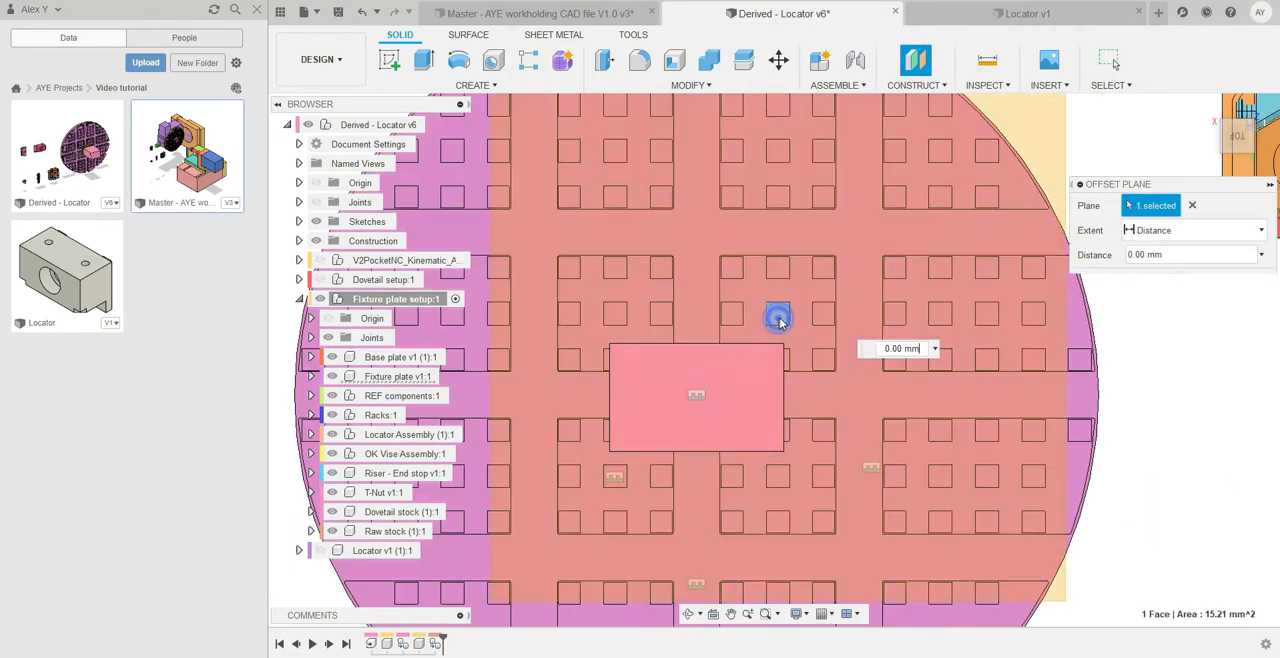
{"action": "scroll", "coordinate": [780, 320], "scroll_direction": "down", "scroll_amount": 5}
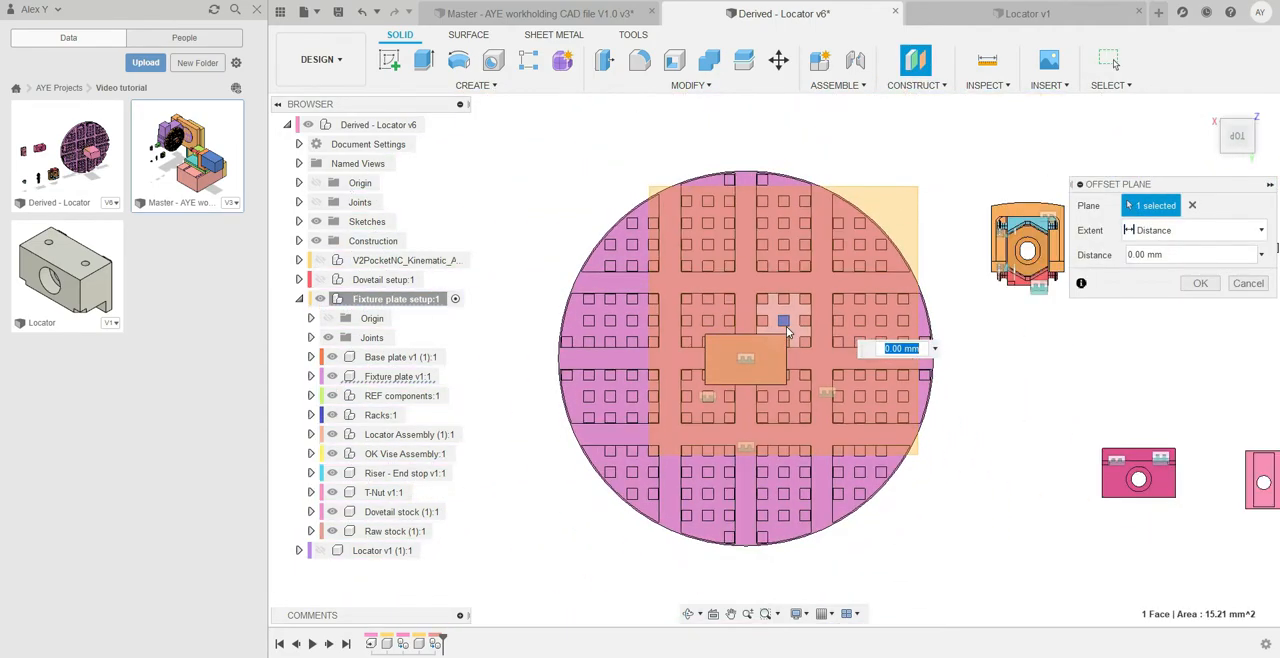
{"action": "left_click", "coordinate": [1201, 284]}
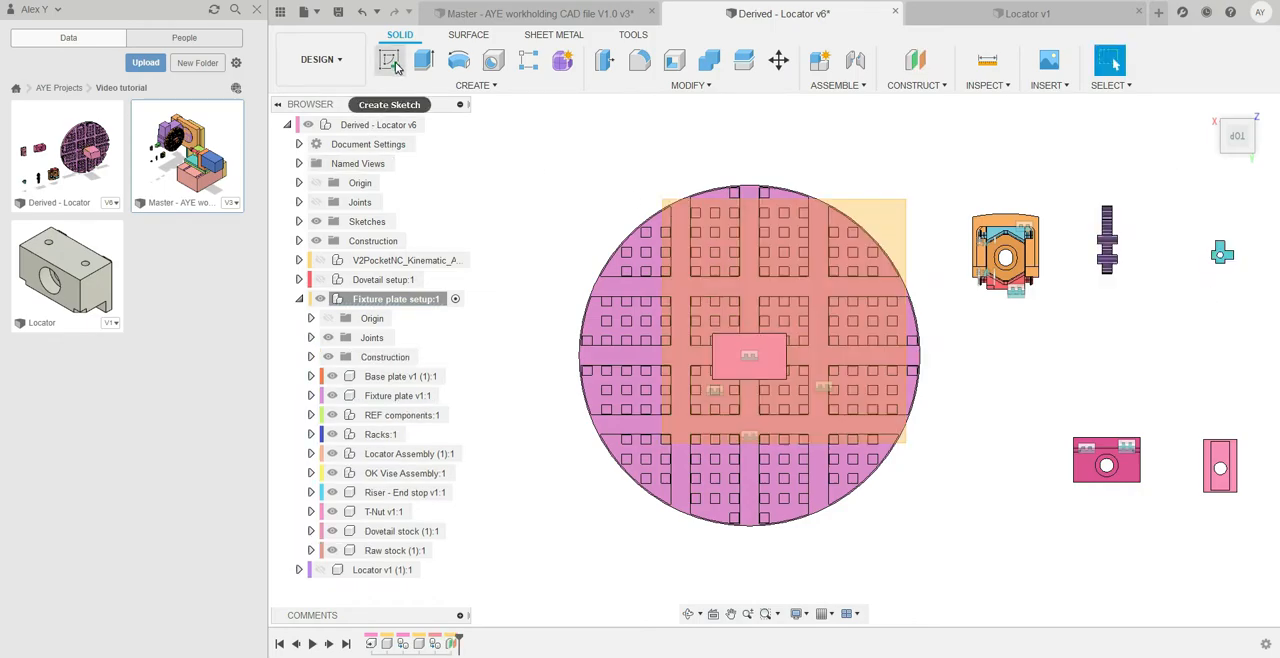
Hide the dovetail stock and sketch a rectangle about 35.4 by 18.4 mm on the new offset plane, near the plate's centre
{"action": "left_click", "coordinate": [393, 63]}
{"action": "left_click", "coordinate": [876, 217]}
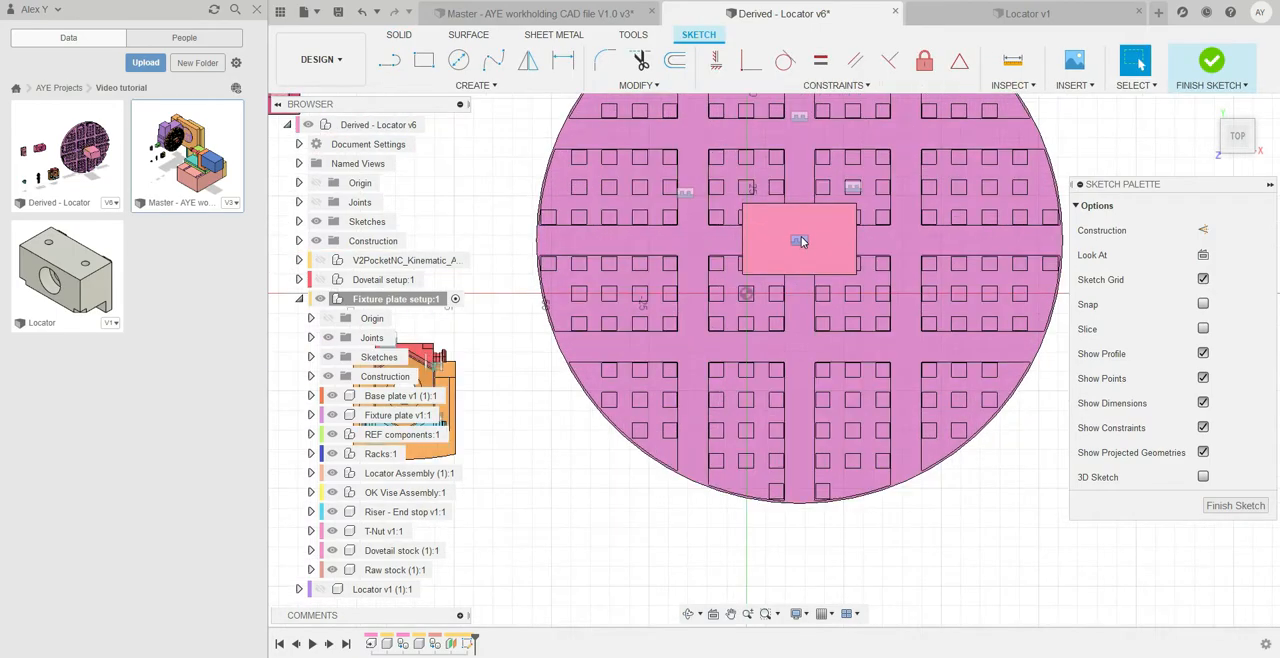
{"action": "scroll", "coordinate": [800, 241], "scroll_direction": "up", "scroll_amount": 6}
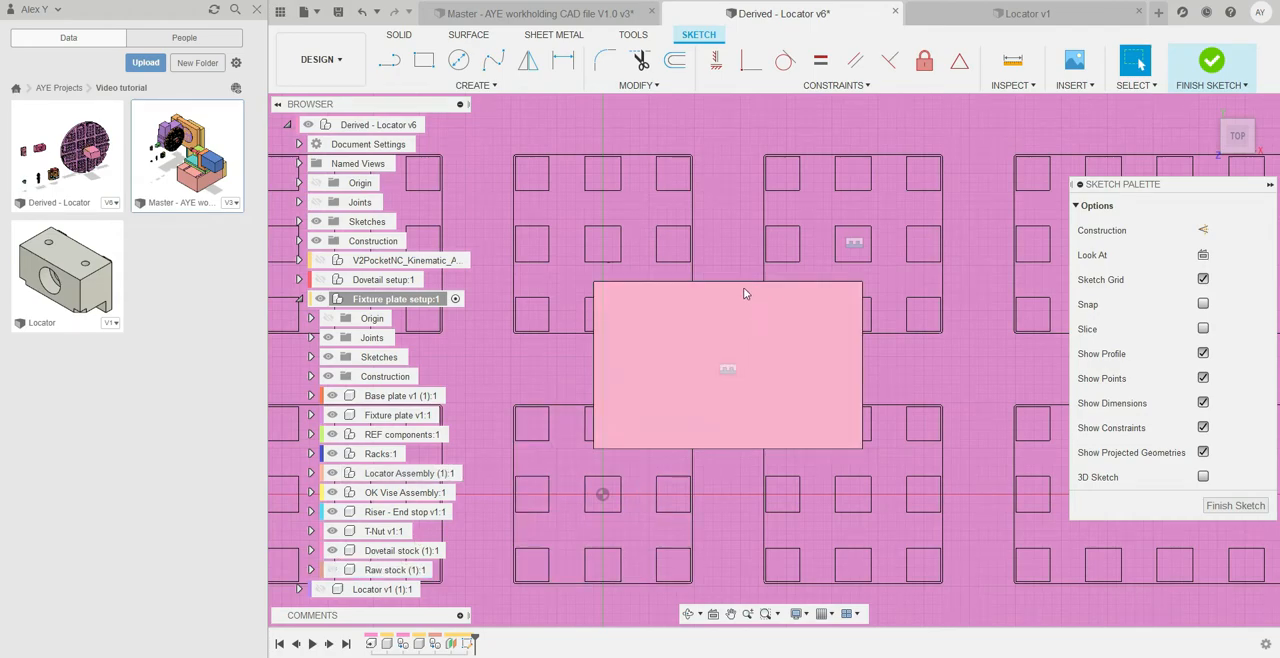
{"action": "left_click", "coordinate": [333, 551]}
{"action": "left_click", "coordinate": [432, 64]}
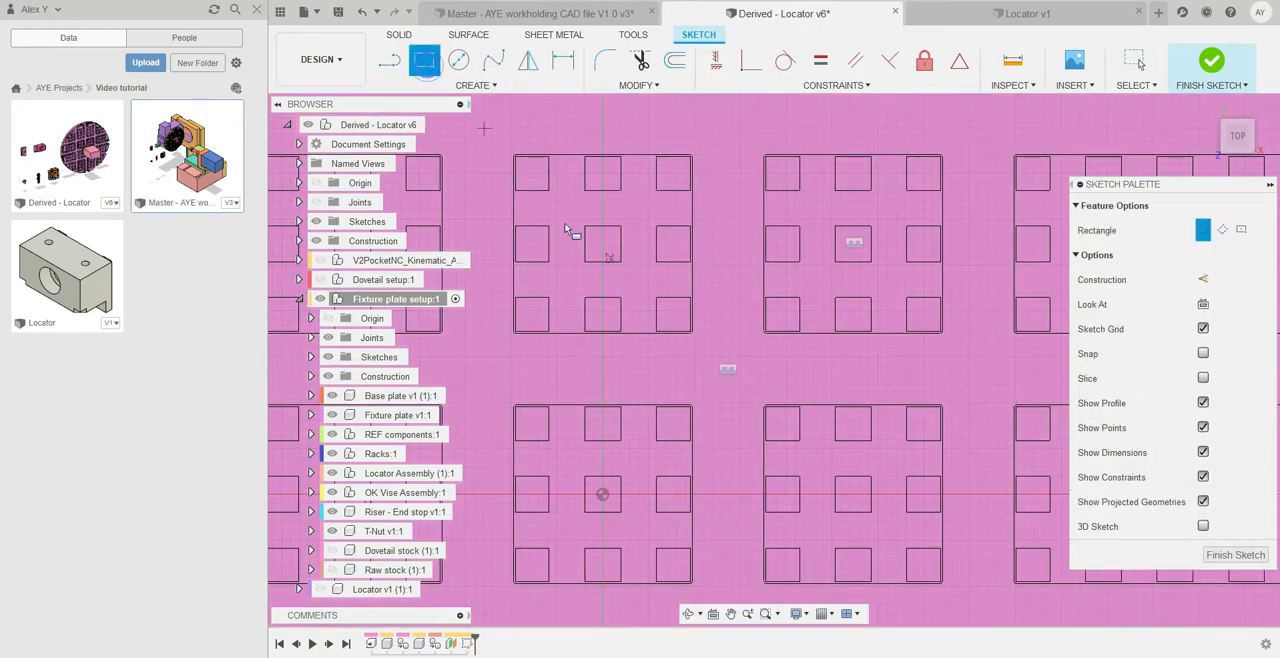
{"action": "left_click", "coordinate": [598, 285]}
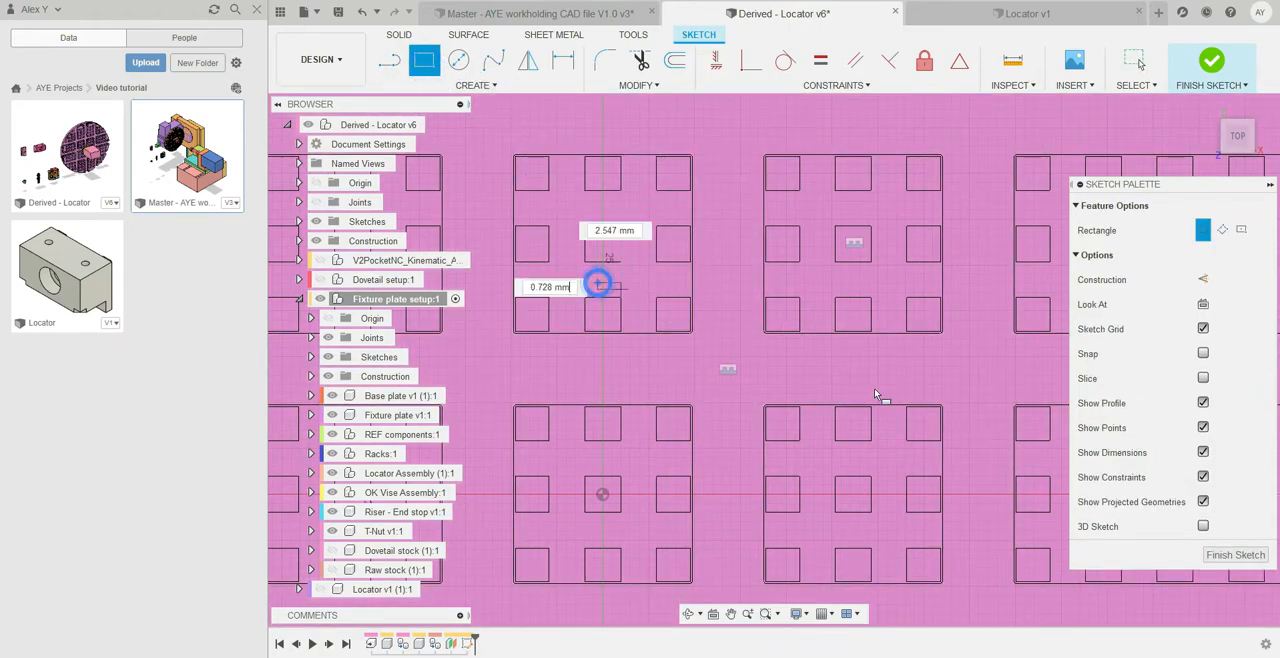
{"action": "left_click", "coordinate": [922, 451]}
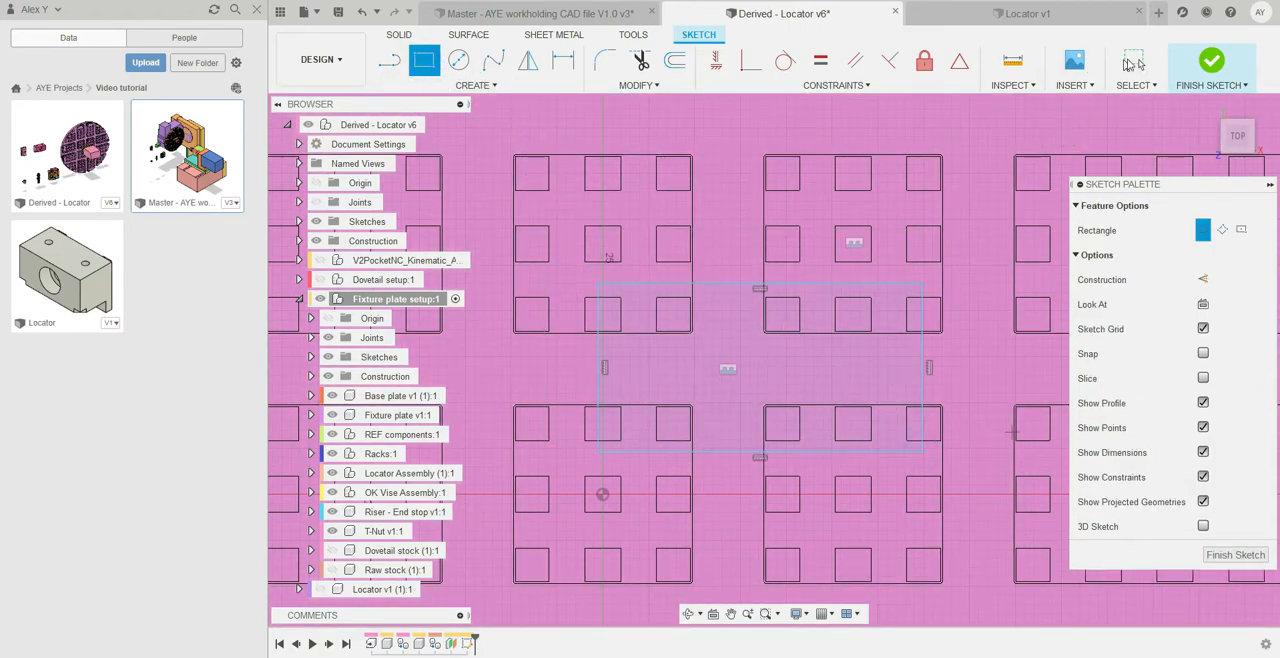
Dimension the width and the height of the sketched rectangle at their drawn sizes
{"action": "key", "text": "Escape"}
{"action": "key", "text": "d"}
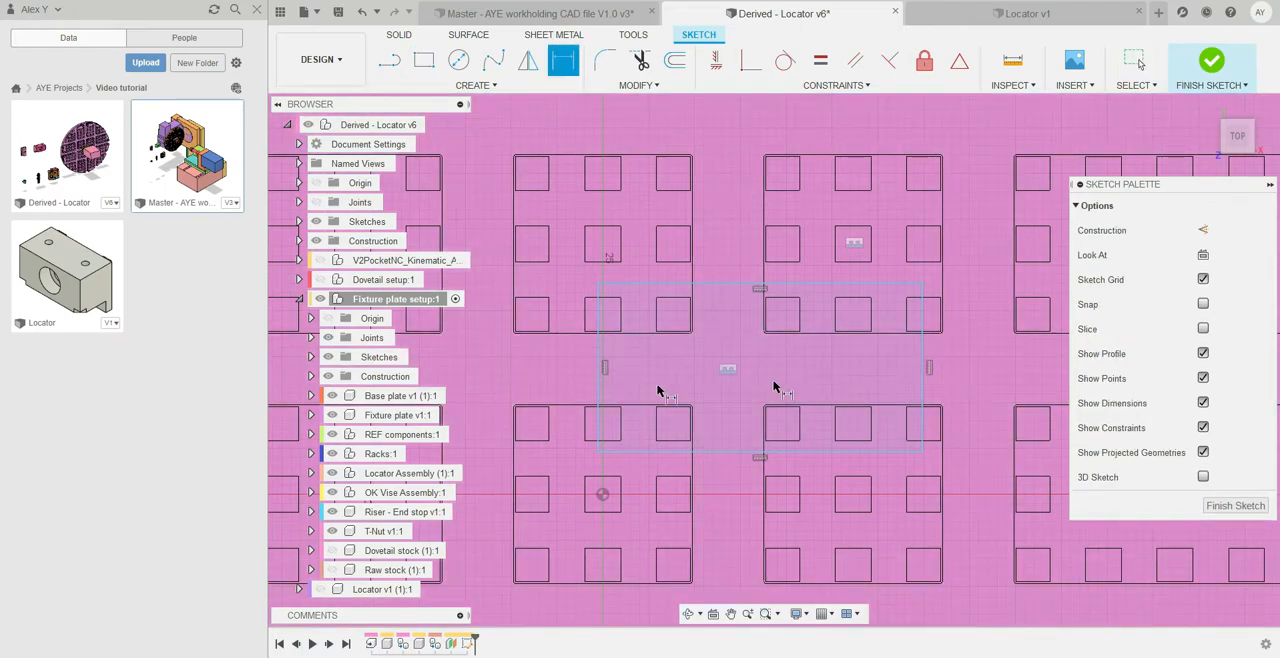
{"action": "left_click", "coordinate": [598, 305]}
{"action": "left_click", "coordinate": [922, 312]}
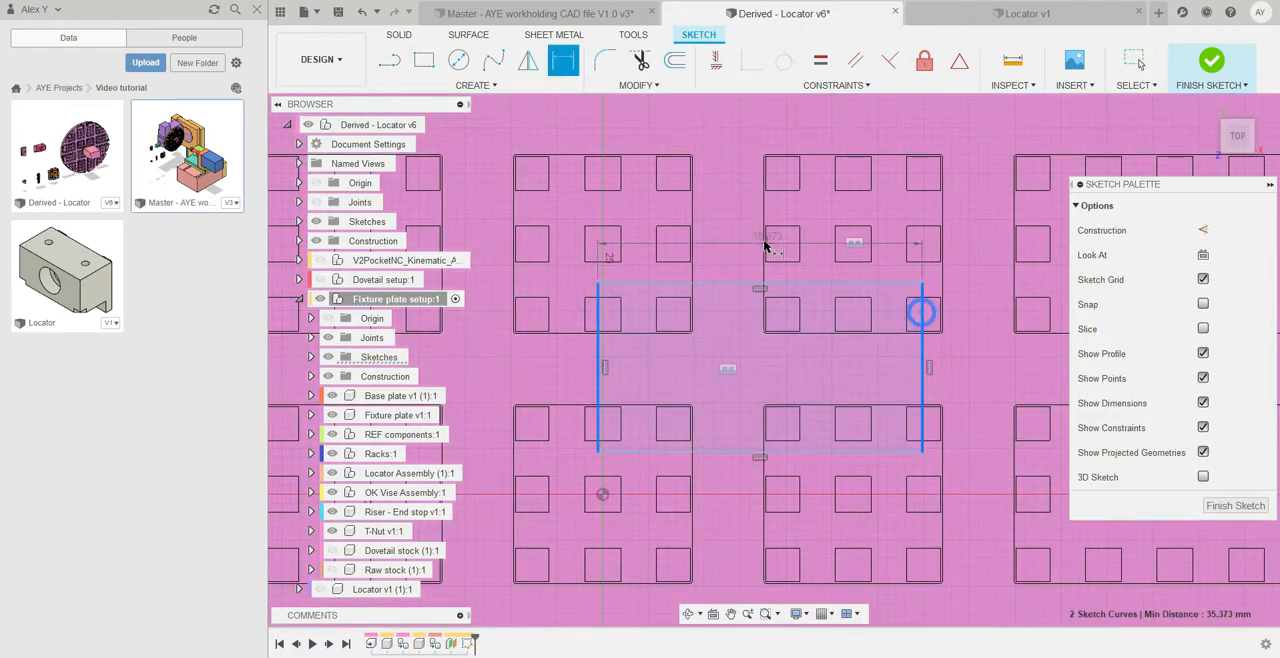
{"action": "left_click", "coordinate": [730, 240]}
{"action": "key", "text": "Return"}
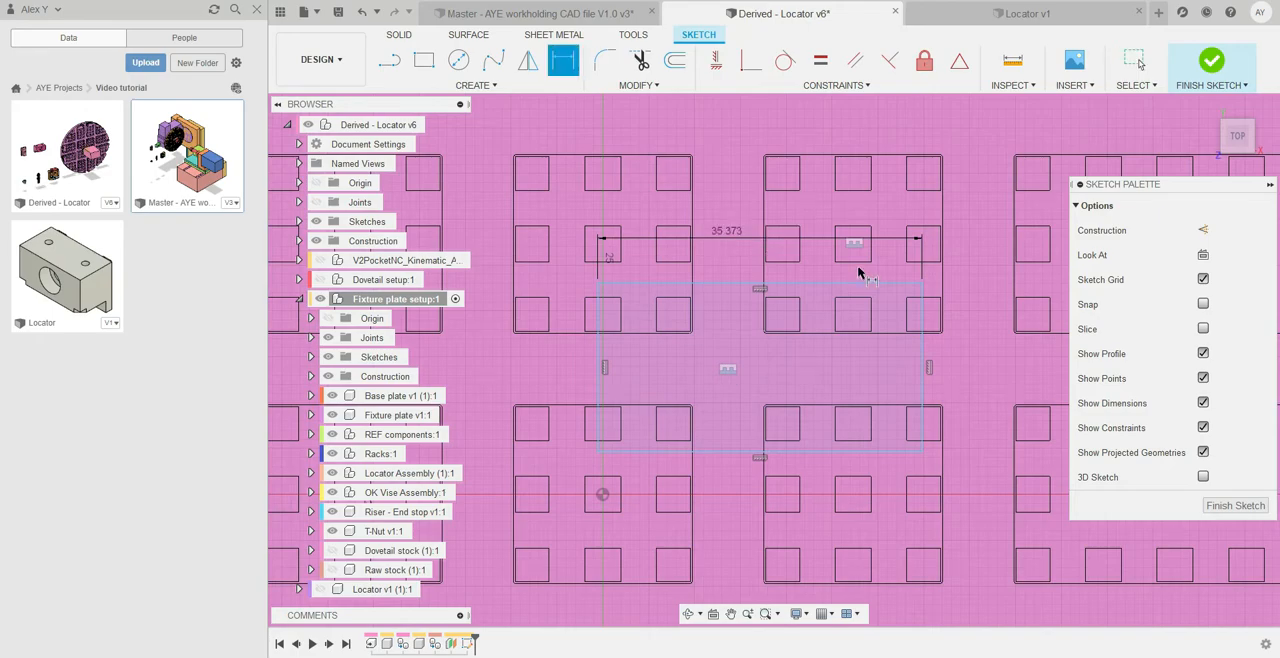
{"action": "left_click", "coordinate": [890, 287]}
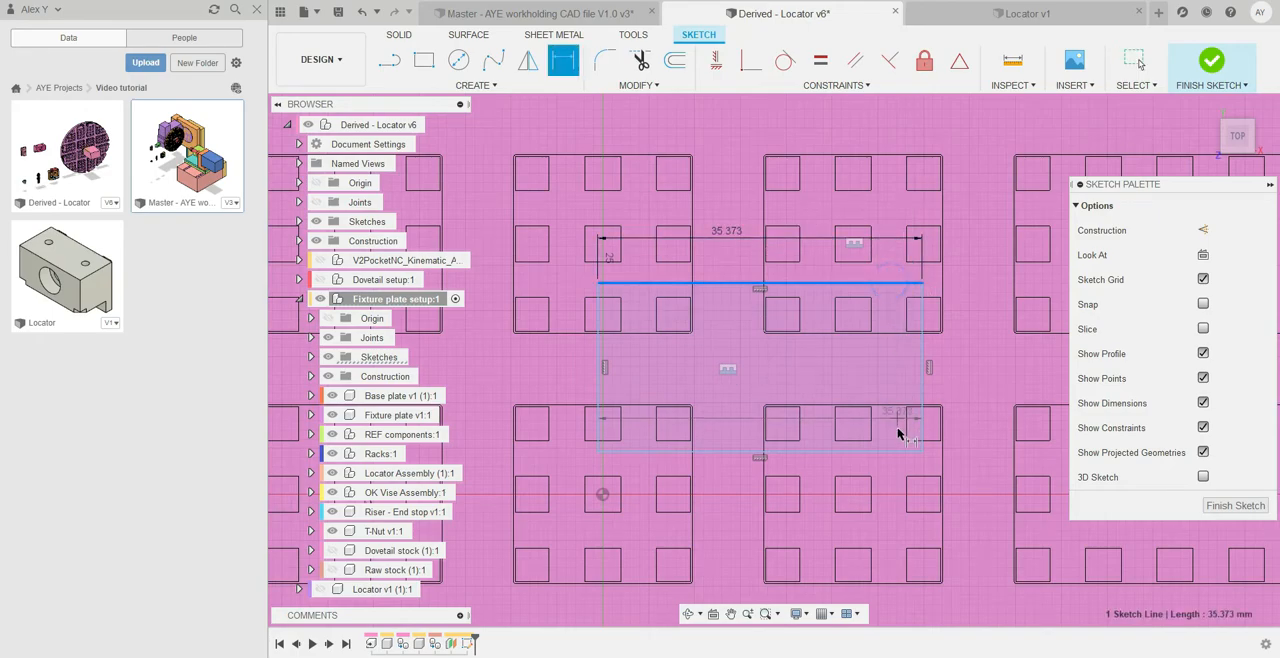
{"action": "left_click", "coordinate": [891, 452]}
{"action": "left_click", "coordinate": [966, 376]}
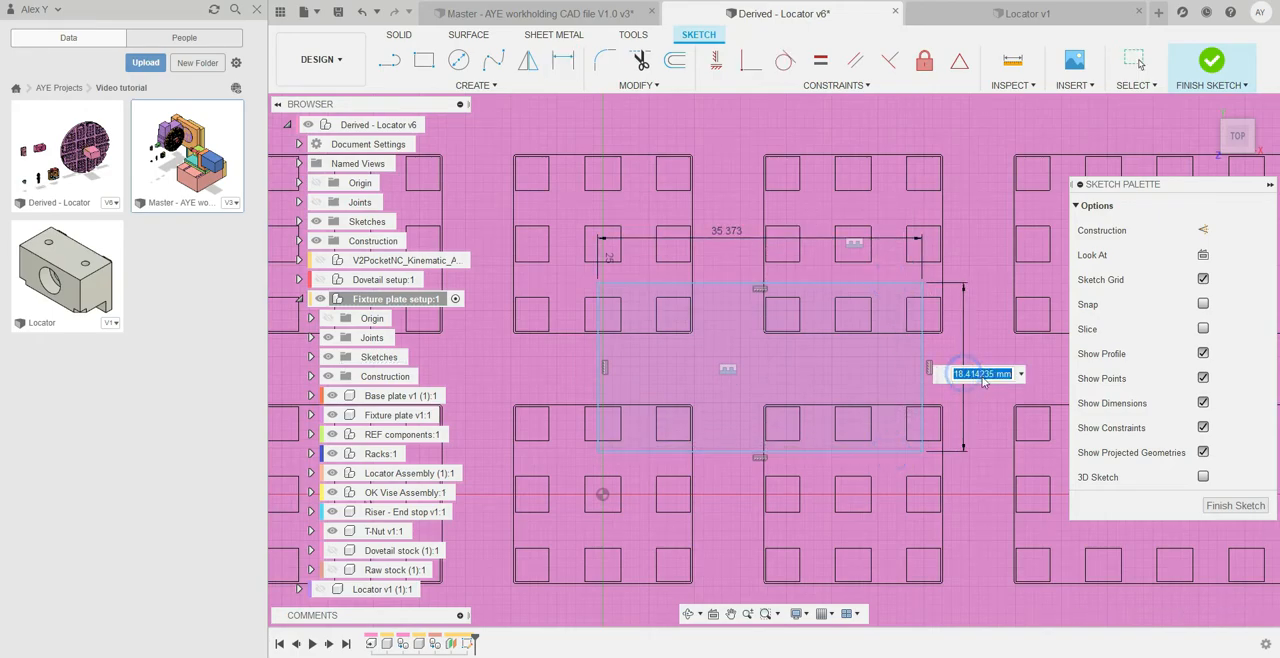
{"action": "key", "text": "Return"}
{"action": "left_click", "coordinate": [1135, 60]}
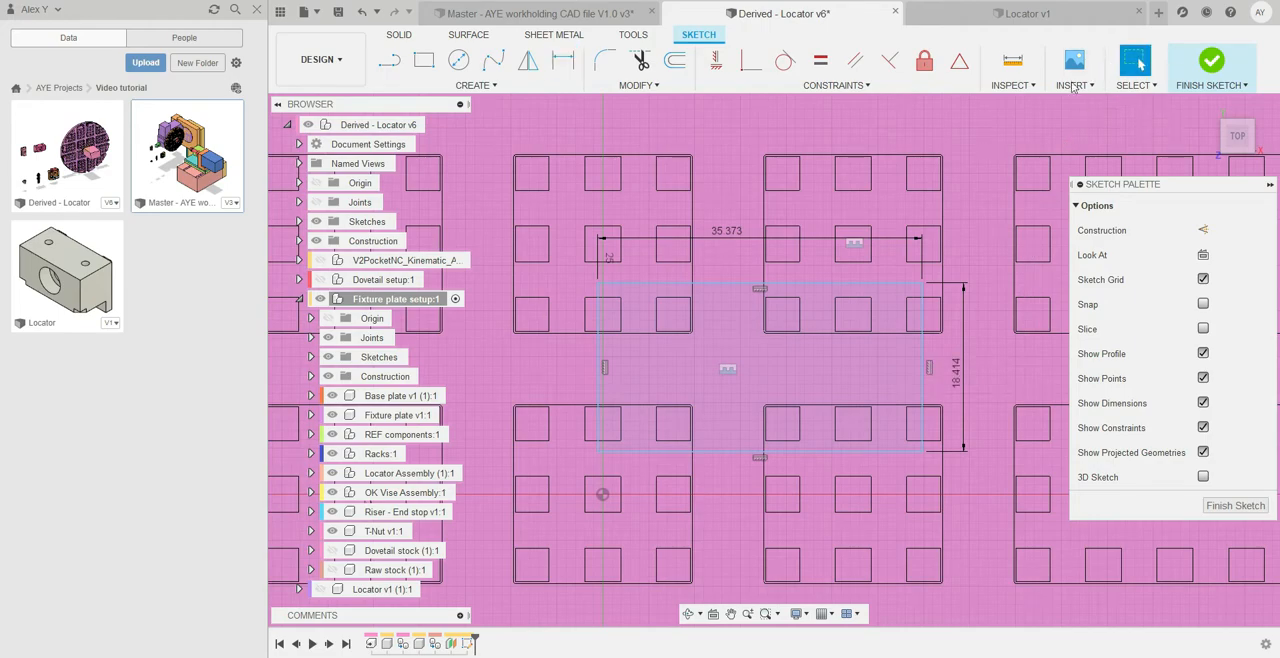
Make the dovetail stock visible again and view it at an angle above the sketch
{"action": "left_click", "coordinate": [850, 320]}
{"action": "scroll", "coordinate": [850, 322], "scroll_direction": "down", "scroll_amount": 2}
{"action": "middle_click_drag", "start_coordinate": [850, 322], "coordinate": [738, 357]}
{"action": "left_click", "coordinate": [332, 551]}
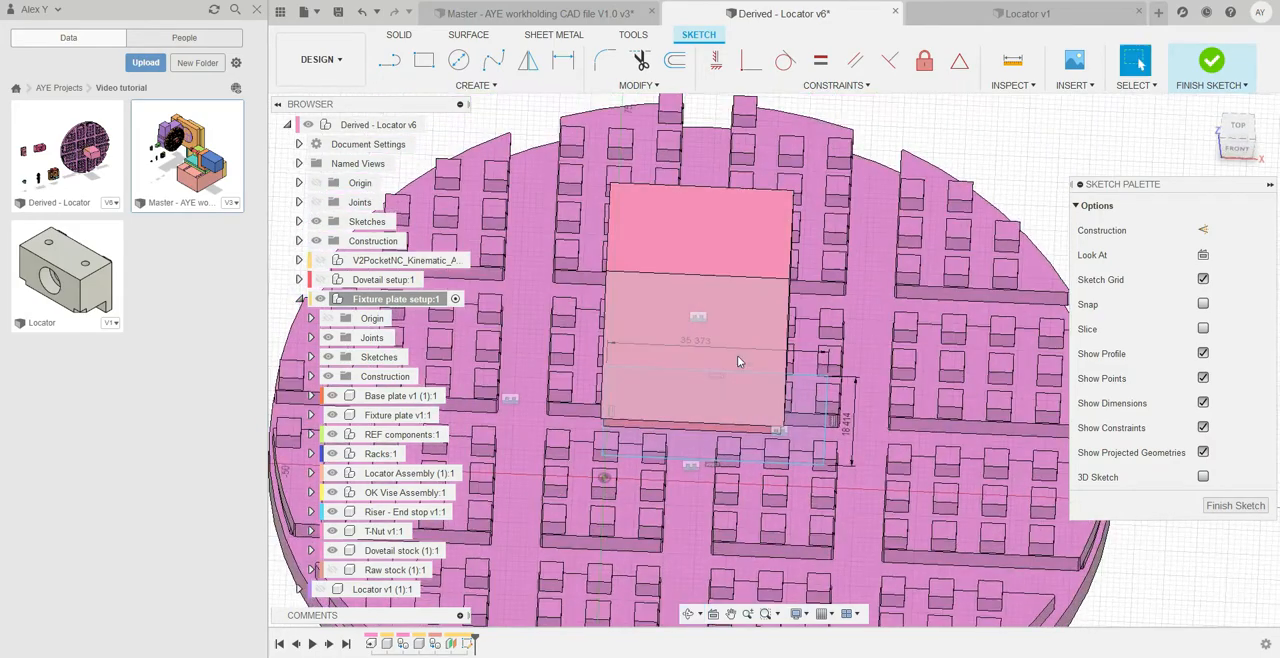
Measure the short and the long edge of the dovetail stock's top face
{"action": "left_click", "coordinate": [1012, 60]}
{"action": "scroll", "coordinate": [782, 250], "scroll_direction": "up", "scroll_amount": 5}
{"action": "middle_click_drag", "start_coordinate": [782, 250], "coordinate": [748, 236], "text": "shift"}
{"action": "left_click", "coordinate": [741, 228]}
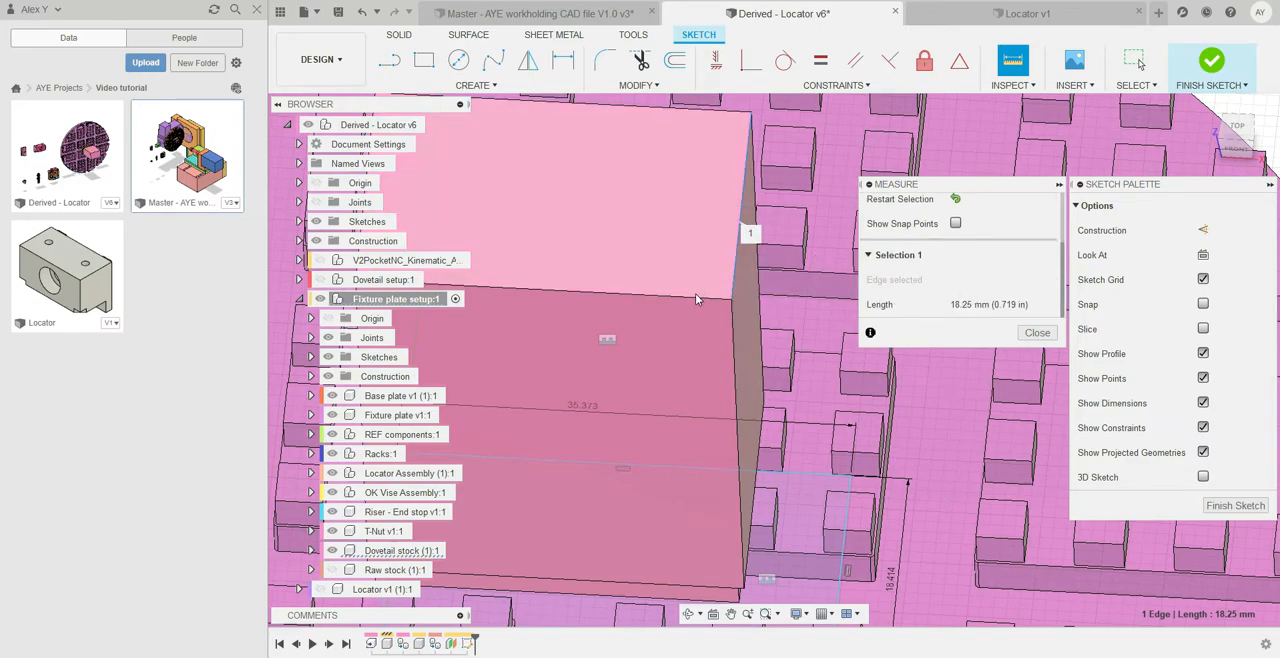
{"action": "left_click", "coordinate": [956, 202]}
{"action": "left_click", "coordinate": [604, 291]}
{"action": "scroll", "coordinate": [650, 355], "scroll_direction": "down", "scroll_amount": 2}
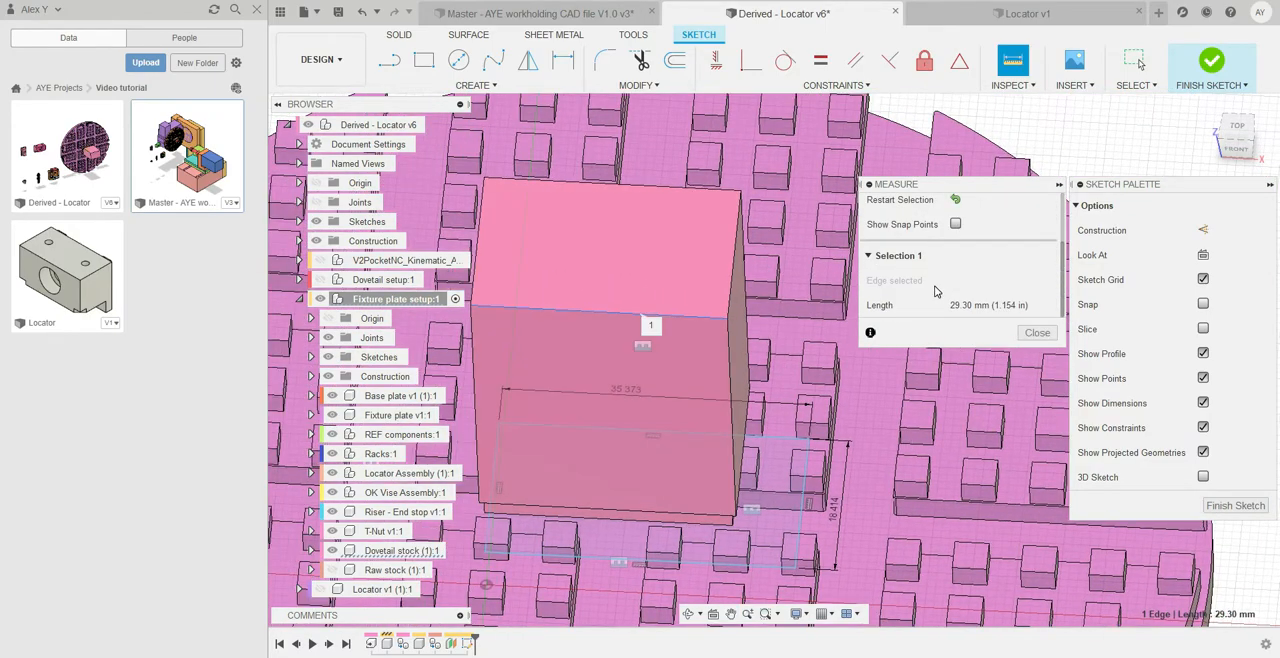
{"action": "left_click", "coordinate": [1036, 333]}
Set the rectangle's height to 18.25 mm and its width to 29.3 mm
{"action": "scroll", "coordinate": [873, 417], "scroll_direction": "down", "scroll_amount": 2}
{"action": "scroll", "coordinate": [849, 495], "scroll_direction": "up", "scroll_amount": 4}
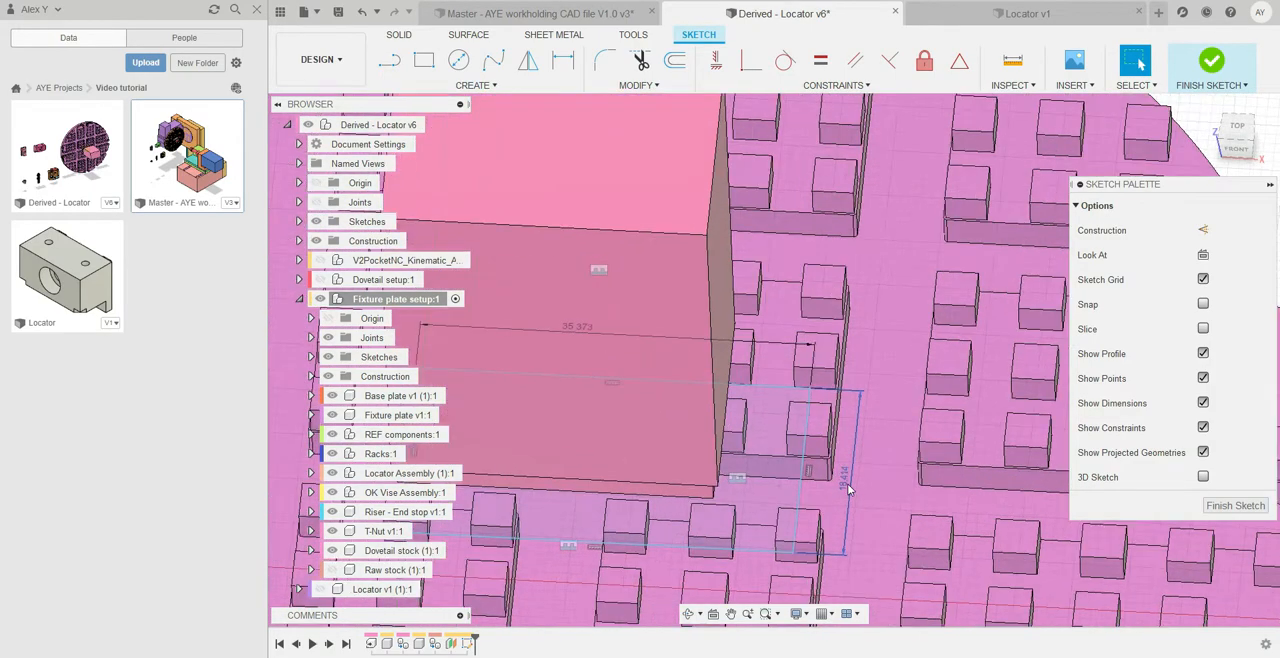
{"action": "double_click", "coordinate": [845, 478]}
{"action": "type", "text": "18"}
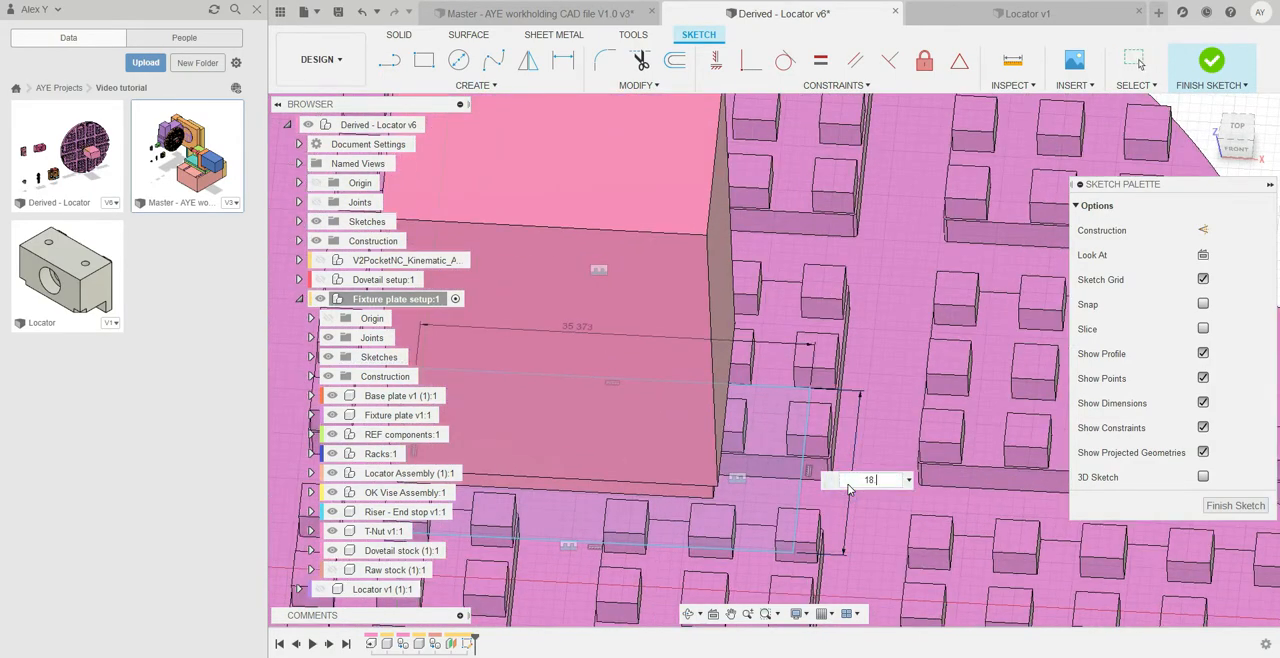
{"action": "type", "text": ".25"}
{"action": "key", "text": "Return"}
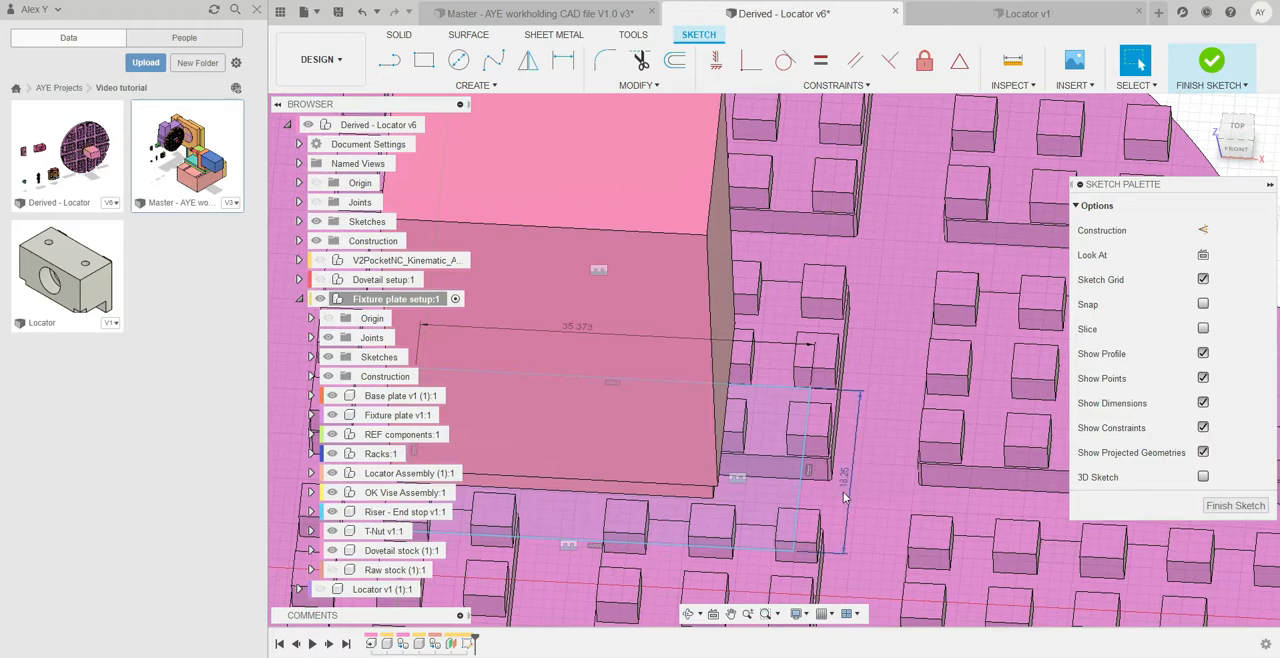
{"action": "double_click", "coordinate": [586, 334]}
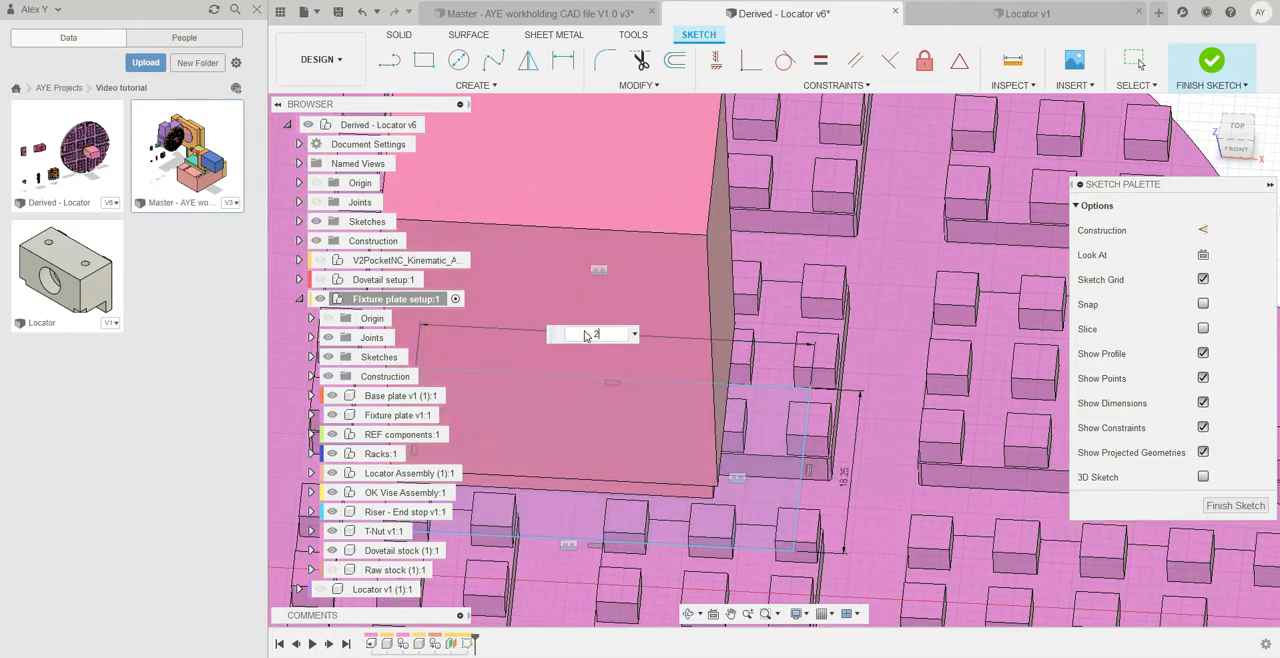
{"action": "type", "text": "29.3"}
{"action": "key", "text": "Return"}
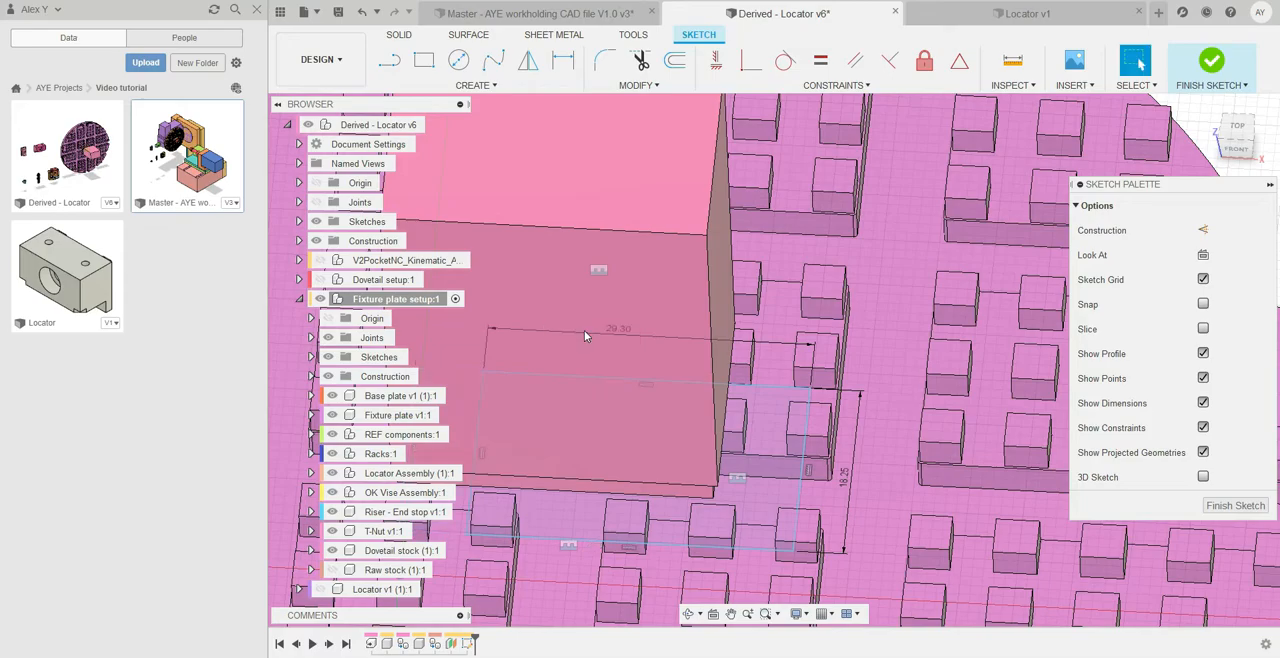
Examine how the sketched rectangle lies relative to the dovetail stock and the plate, from above and from the side
{"action": "scroll", "coordinate": [600, 340], "scroll_direction": "down", "scroll_amount": 5}
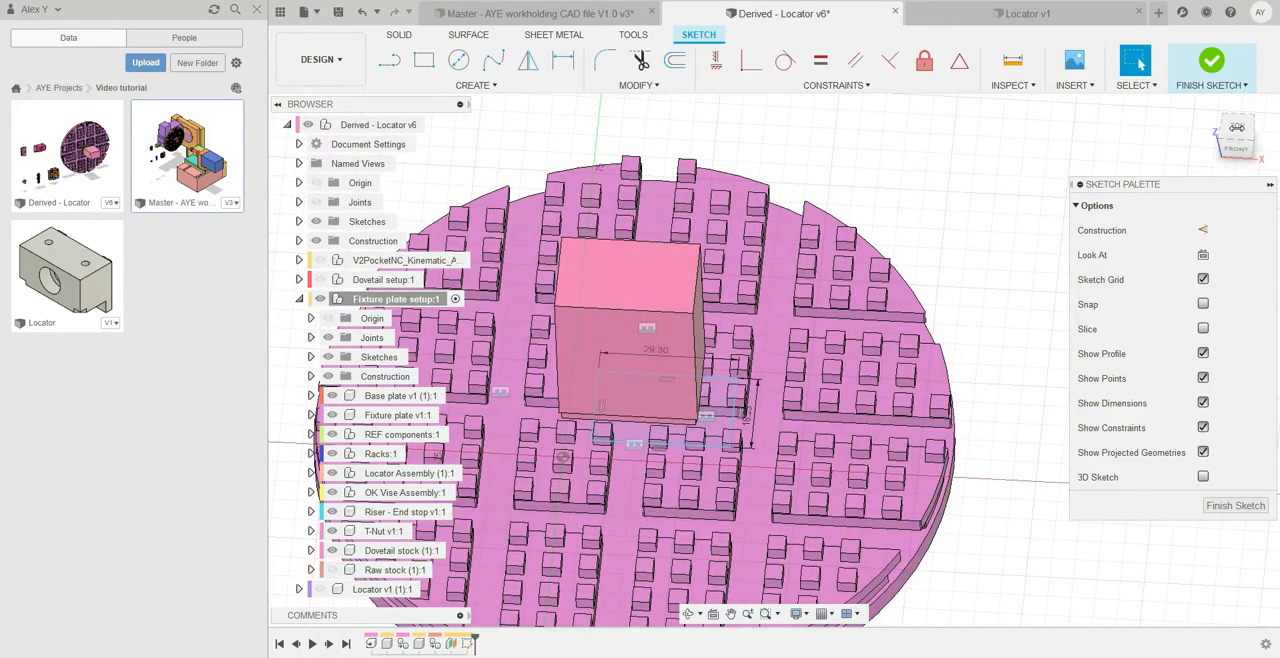
{"action": "left_click", "coordinate": [1237, 128]}
{"action": "middle_click_drag", "start_coordinate": [811, 333], "coordinate": [857, 293]}
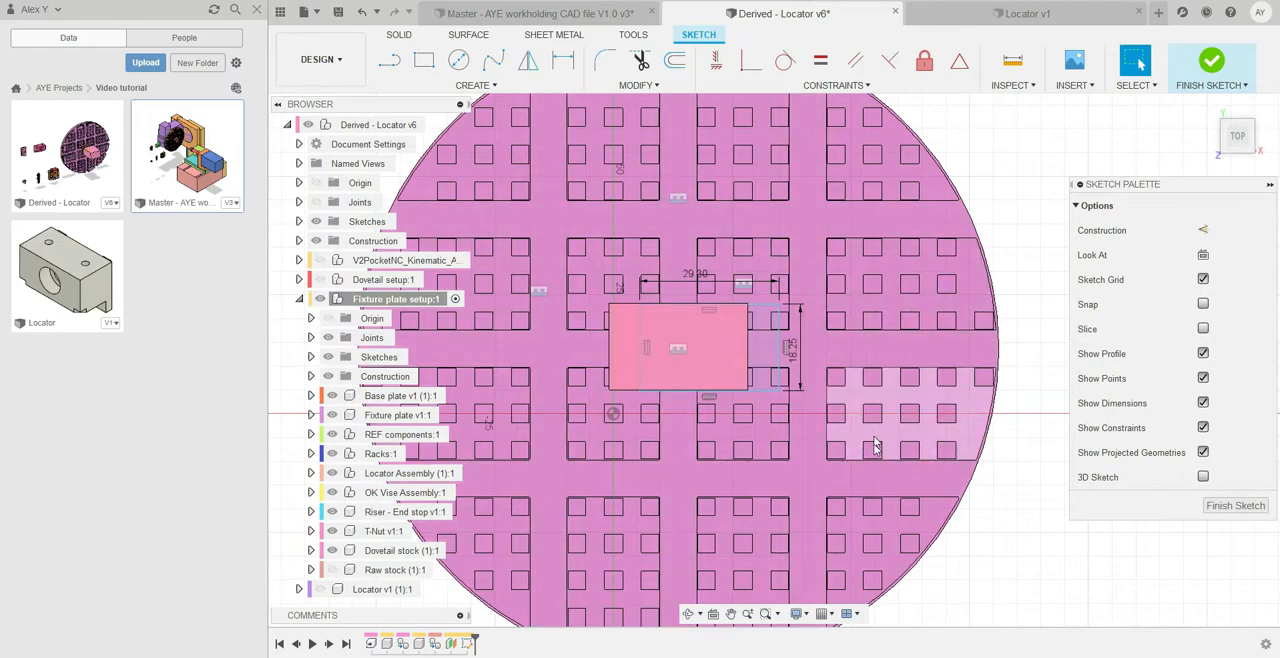
{"action": "left_click", "coordinate": [1254, 145]}
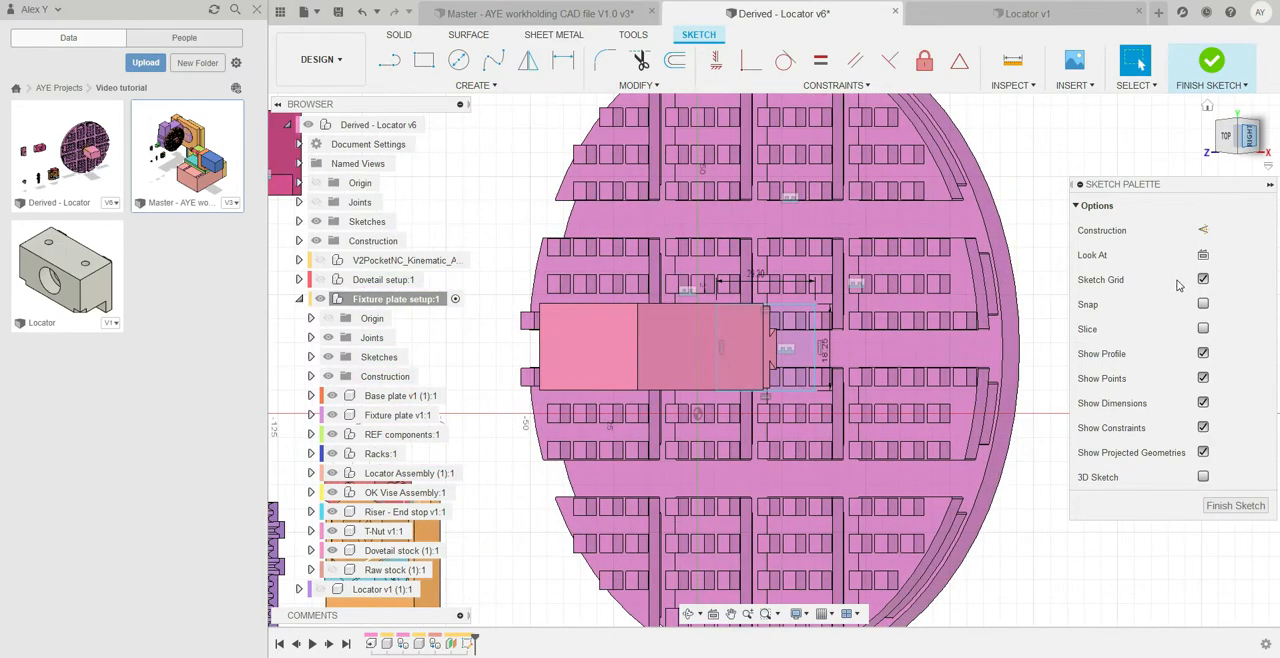
{"action": "left_click", "coordinate": [1228, 137]}
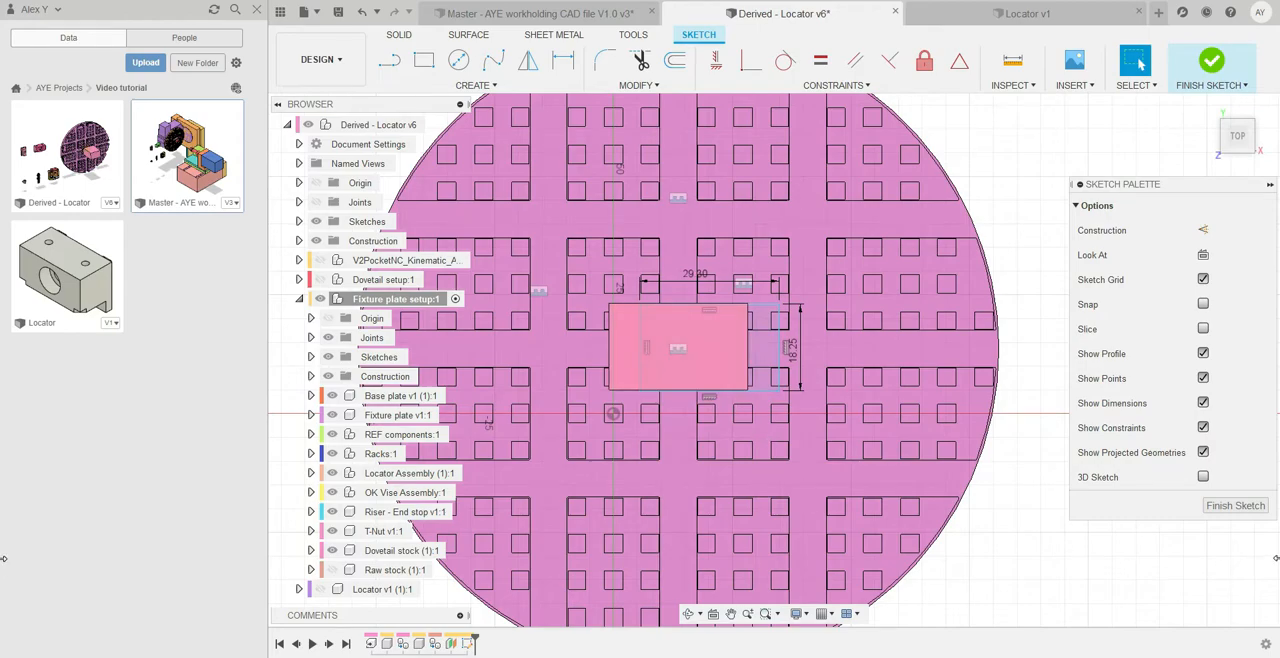
{"action": "scroll", "coordinate": [834, 400], "scroll_direction": "down", "scroll_amount": 3}
{"action": "scroll", "coordinate": [781, 393], "scroll_direction": "up", "scroll_amount": 5}
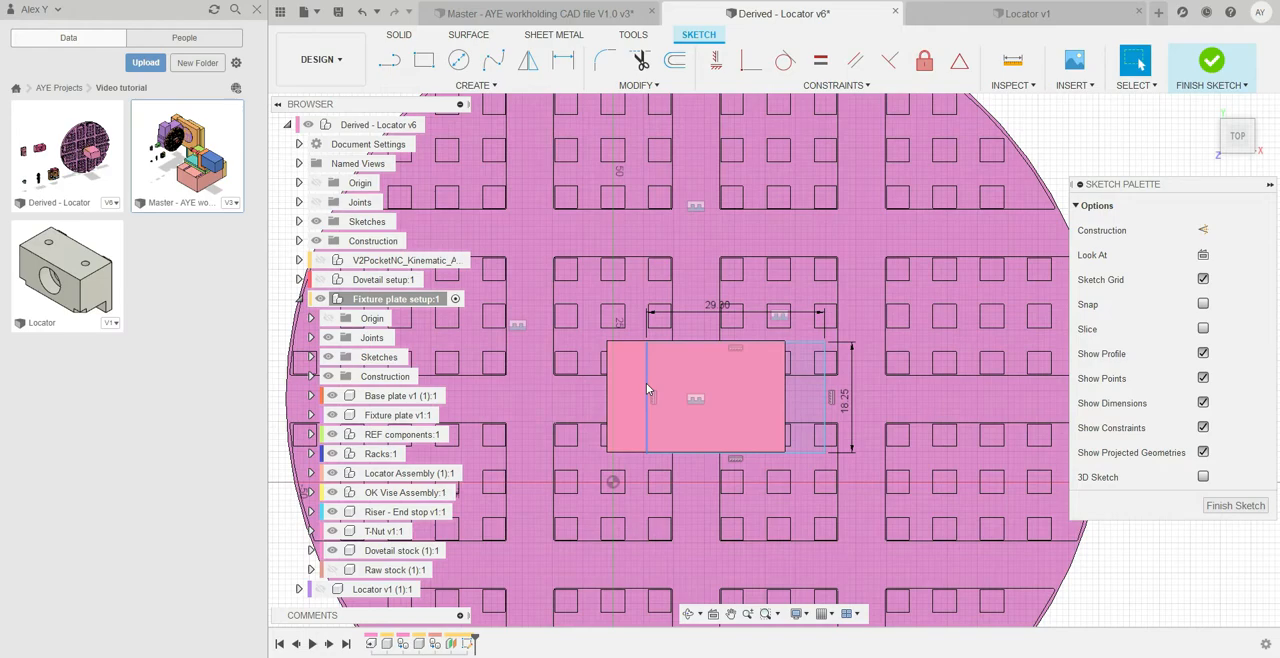
{"action": "left_click", "coordinate": [646, 389]}
{"action": "scroll", "coordinate": [648, 390], "scroll_direction": "down", "scroll_amount": 2}
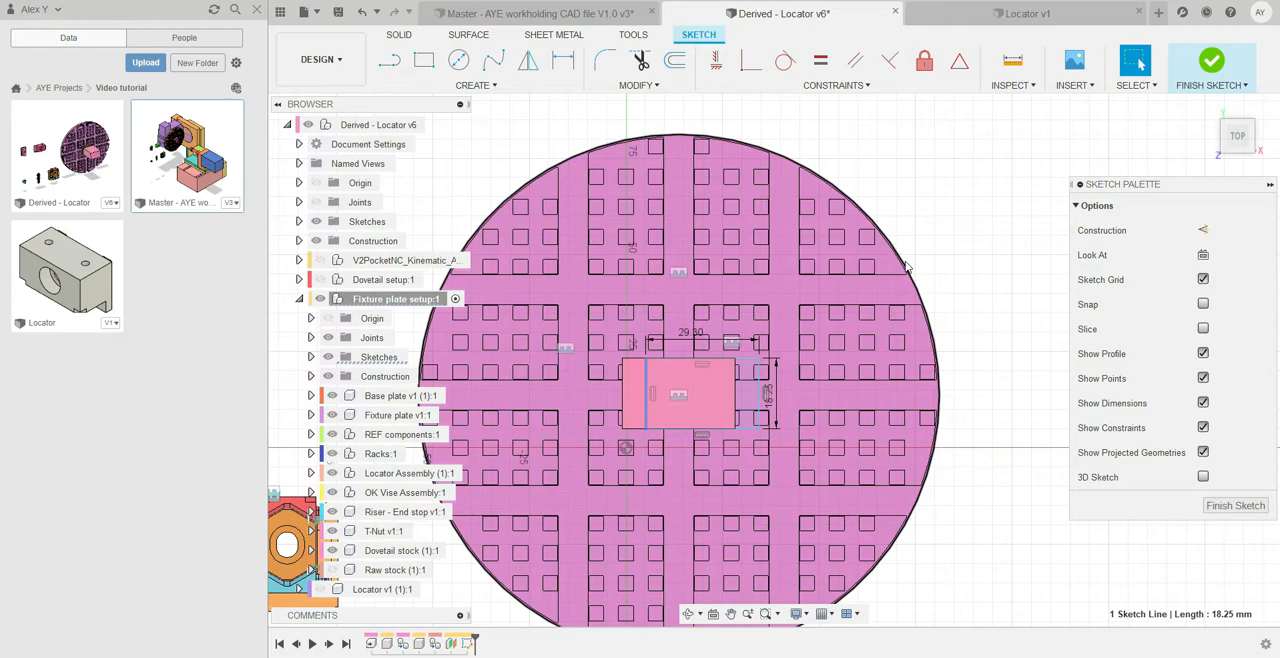
Project the plate's outer circular edge into the sketch with the projection link kept on
{"action": "key", "text": "p"}
{"action": "scroll", "coordinate": [935, 320], "scroll_direction": "up", "scroll_amount": 2}
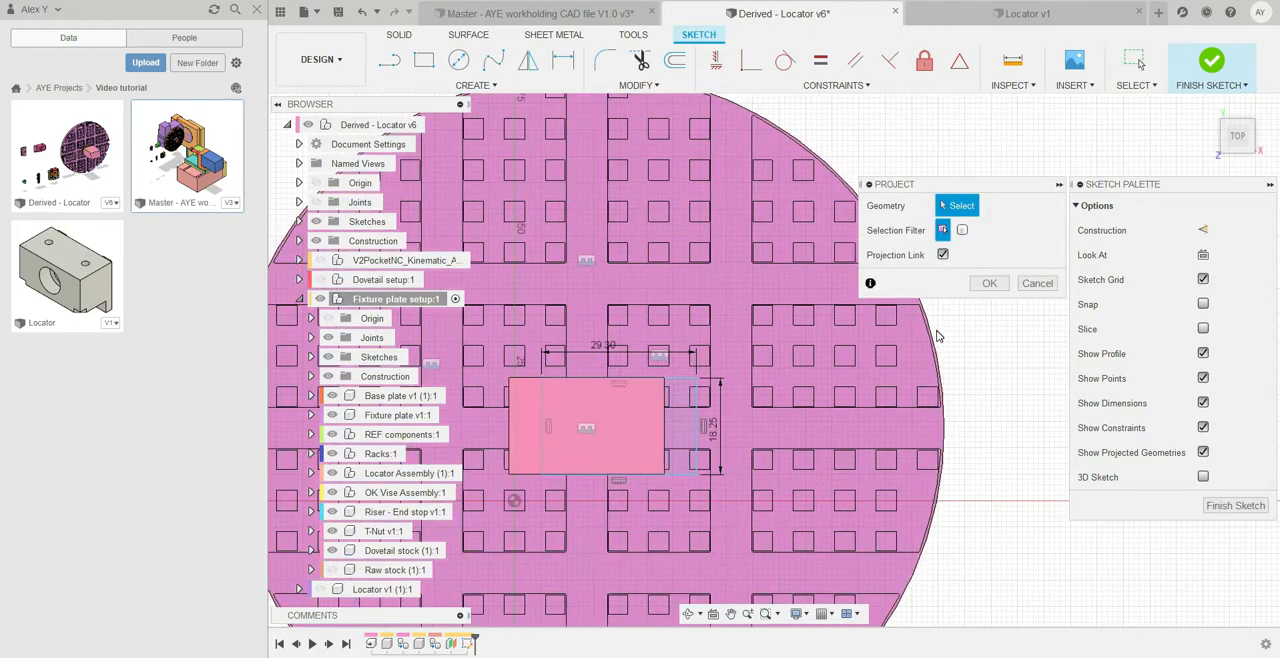
{"action": "middle_click_drag", "start_coordinate": [940, 335], "coordinate": [890, 358]}
{"action": "scroll", "coordinate": [870, 336], "scroll_direction": "up", "scroll_amount": 2}
{"action": "left_click", "coordinate": [876, 323]}
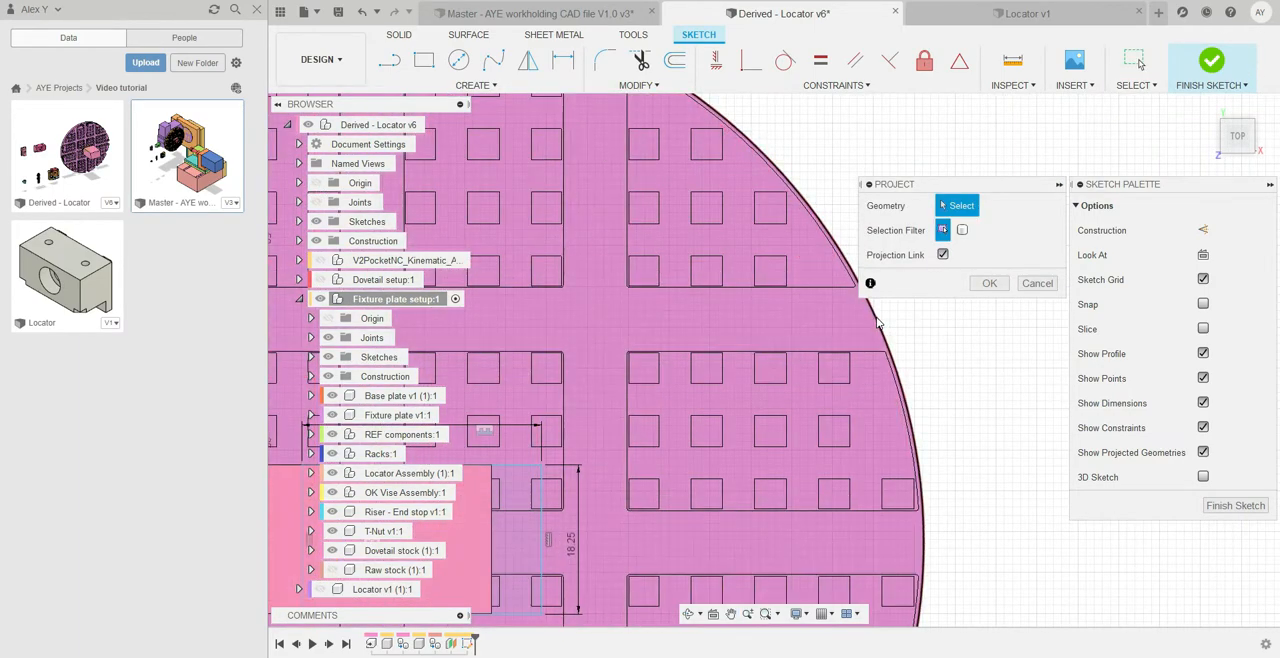
{"action": "left_click", "coordinate": [987, 287]}
{"action": "scroll", "coordinate": [666, 430], "scroll_direction": "down", "scroll_amount": 3}
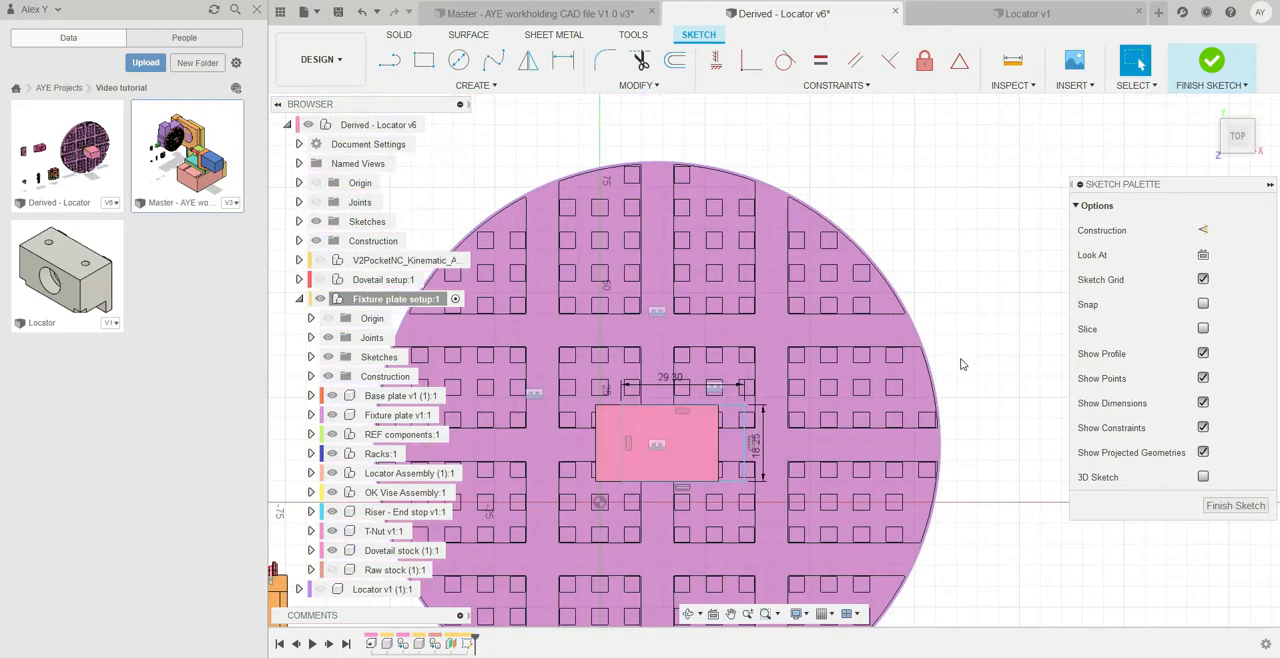
Move the sketched rectangle sideways so that it roughly overlaps the dovetail stock
{"action": "scroll", "coordinate": [666, 415], "scroll_direction": "up", "scroll_amount": 3}
{"action": "scroll", "coordinate": [668, 420], "scroll_direction": "up", "scroll_amount": 3}
{"action": "scroll", "coordinate": [670, 427], "scroll_direction": "down", "scroll_amount": 2}
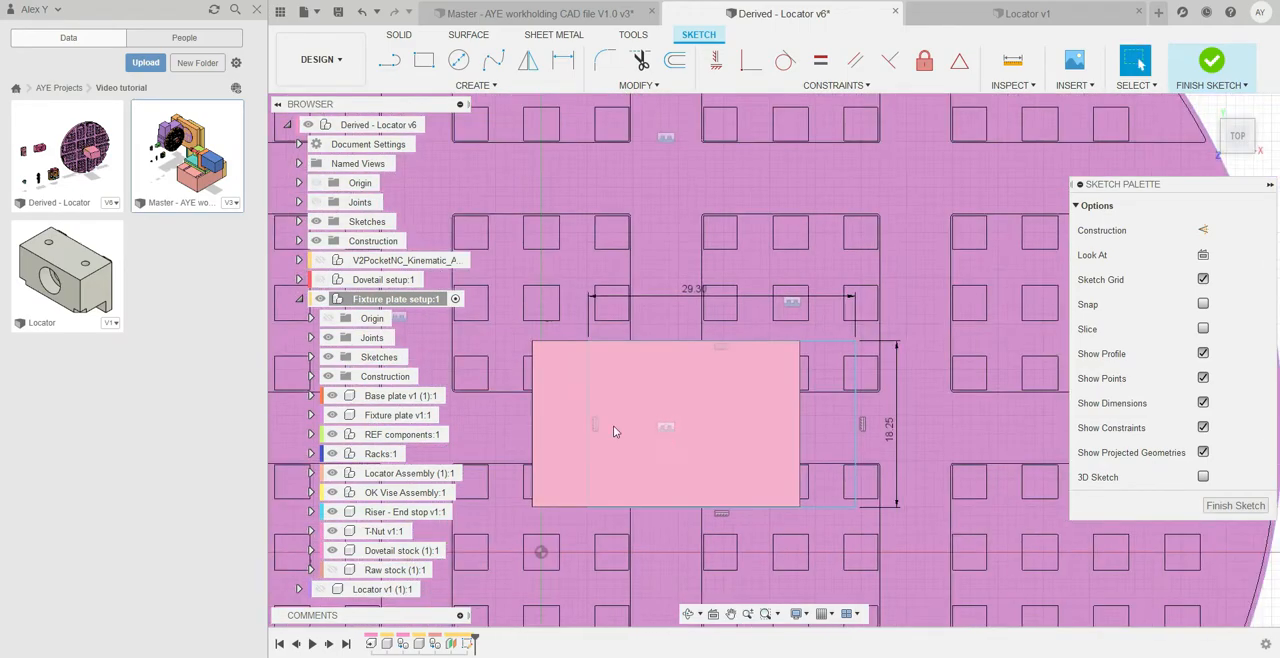
{"action": "left_click", "coordinate": [586, 395]}
{"action": "left_click_drag", "start_coordinate": [570, 395], "coordinate": [547, 392]}
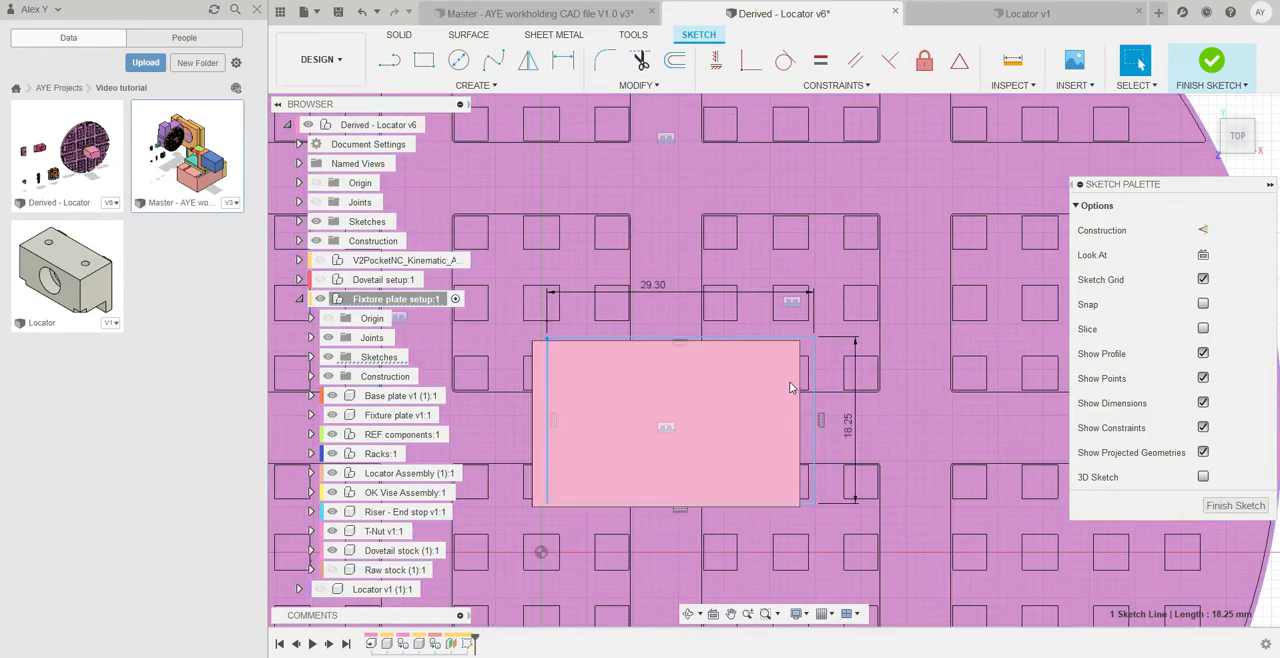
Draw two lines that connect the opposite corners of the rectangle as diagonals
{"action": "key", "text": "l"}
{"action": "left_click", "coordinate": [546, 339]}
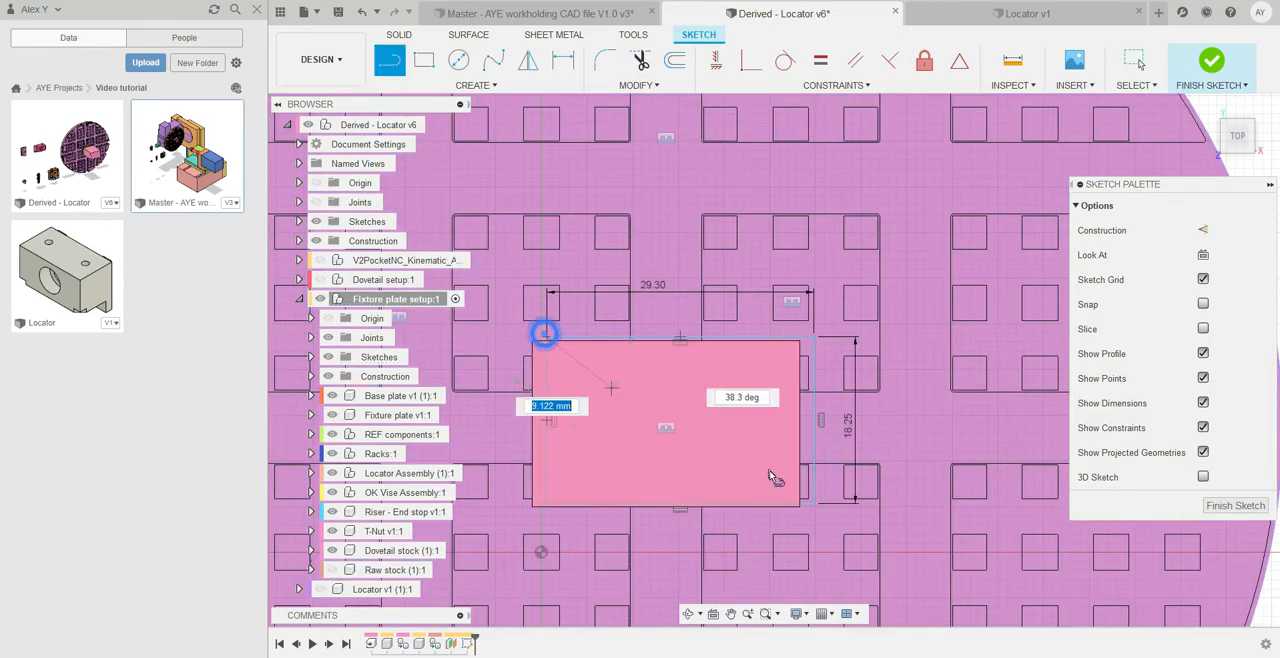
{"action": "left_click", "coordinate": [810, 503]}
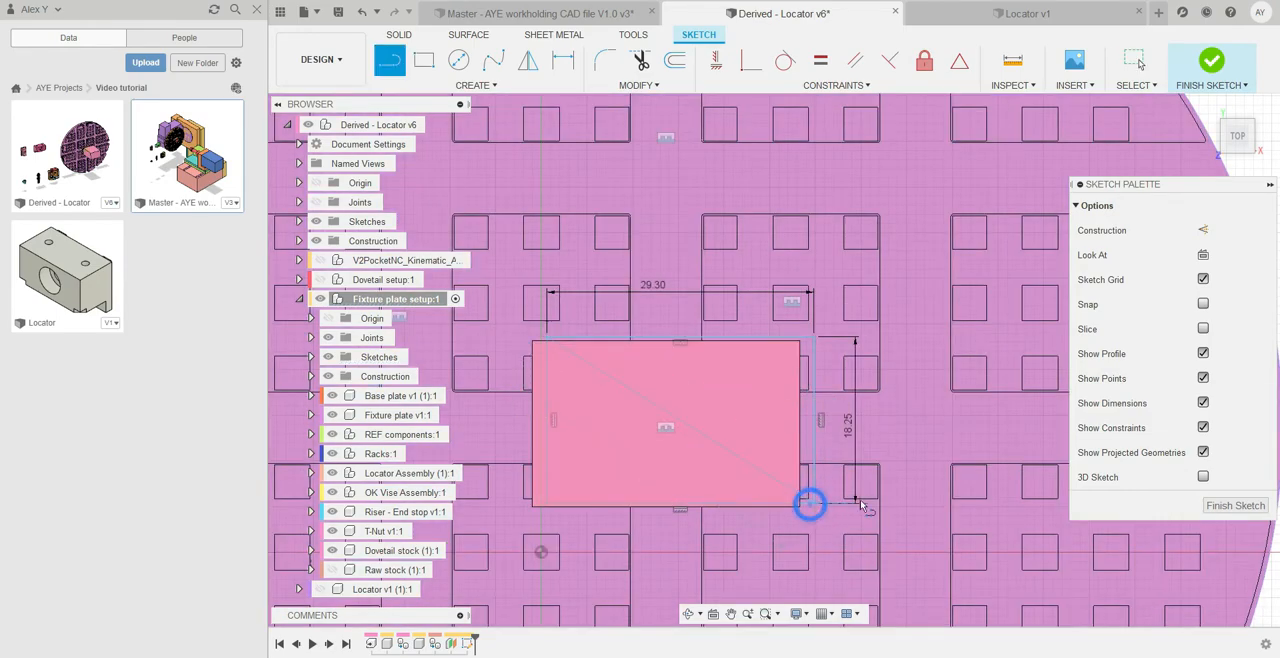
{"action": "left_click", "coordinate": [546, 504]}
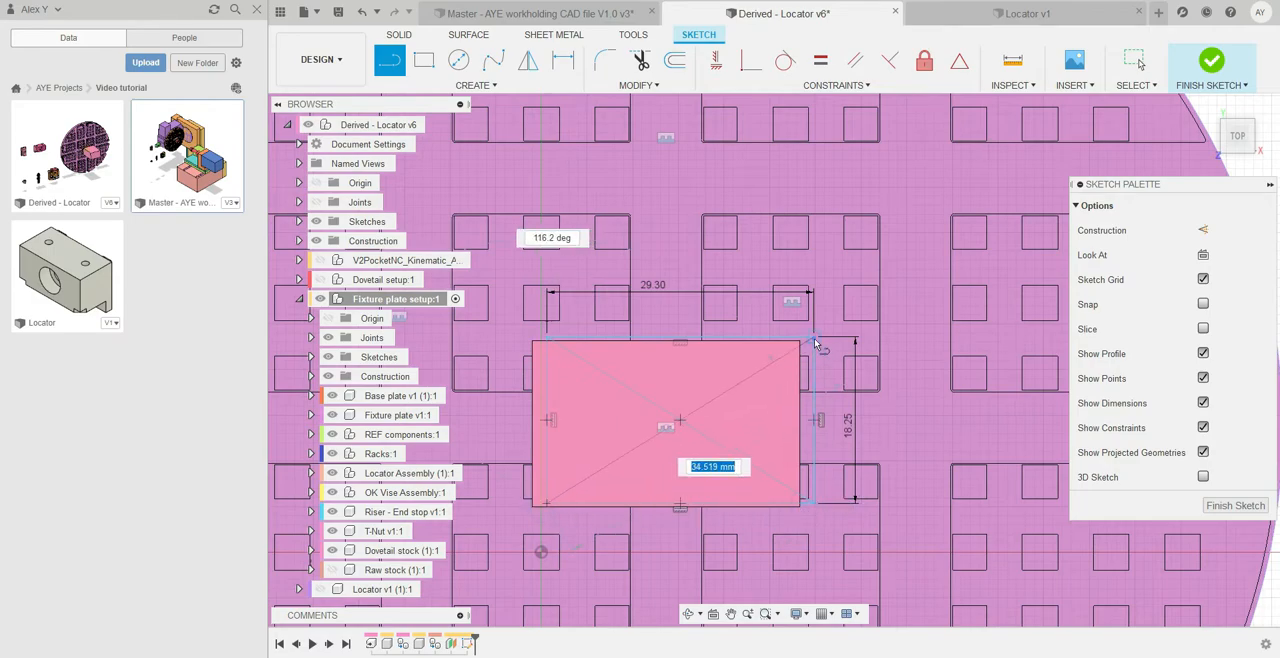
{"action": "left_click", "coordinate": [812, 341]}
Convert both diagonals of the rectangle into construction lines
{"action": "left_click", "coordinate": [1133, 62]}
{"action": "left_click", "coordinate": [694, 413]}
{"action": "left_click", "coordinate": [709, 400], "text": "shift"}
{"action": "left_click", "coordinate": [1205, 231]}
{"action": "scroll", "coordinate": [863, 394], "scroll_direction": "down", "scroll_amount": 5}
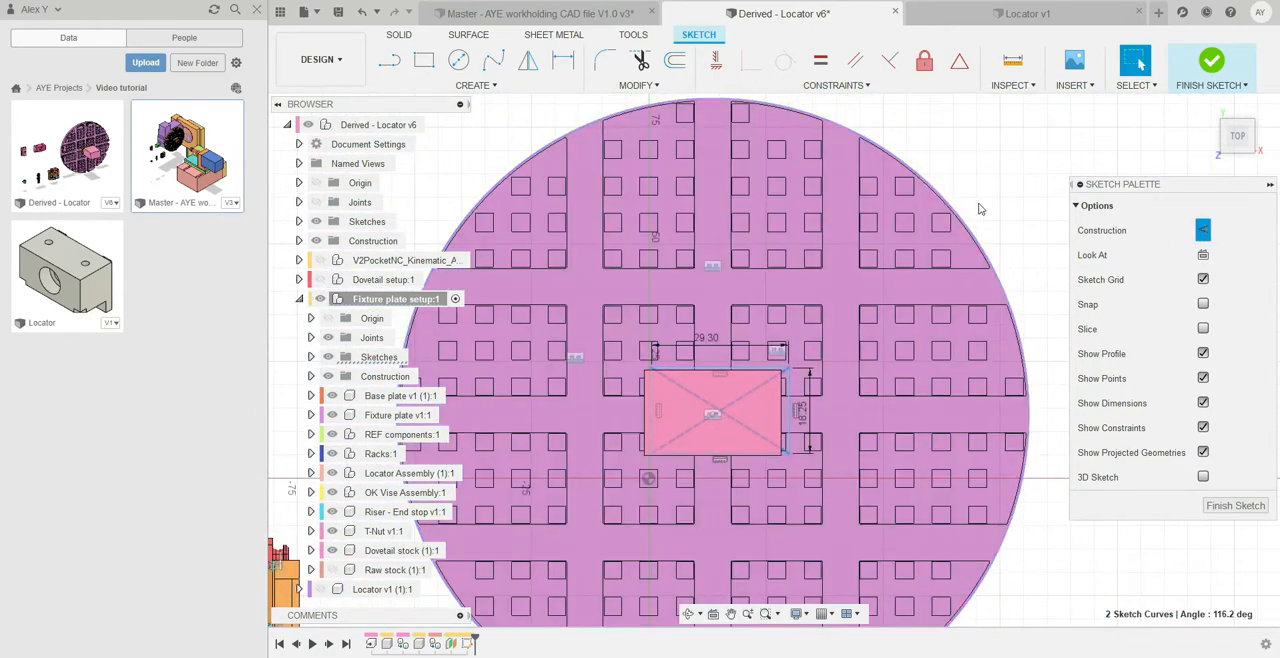
{"action": "left_click", "coordinate": [1020, 190]}
Centre the rectangle on the plate by making its diagonals coincident with the centre point of the plate's outline
{"action": "scroll", "coordinate": [729, 423], "scroll_direction": "up", "scroll_amount": 4}
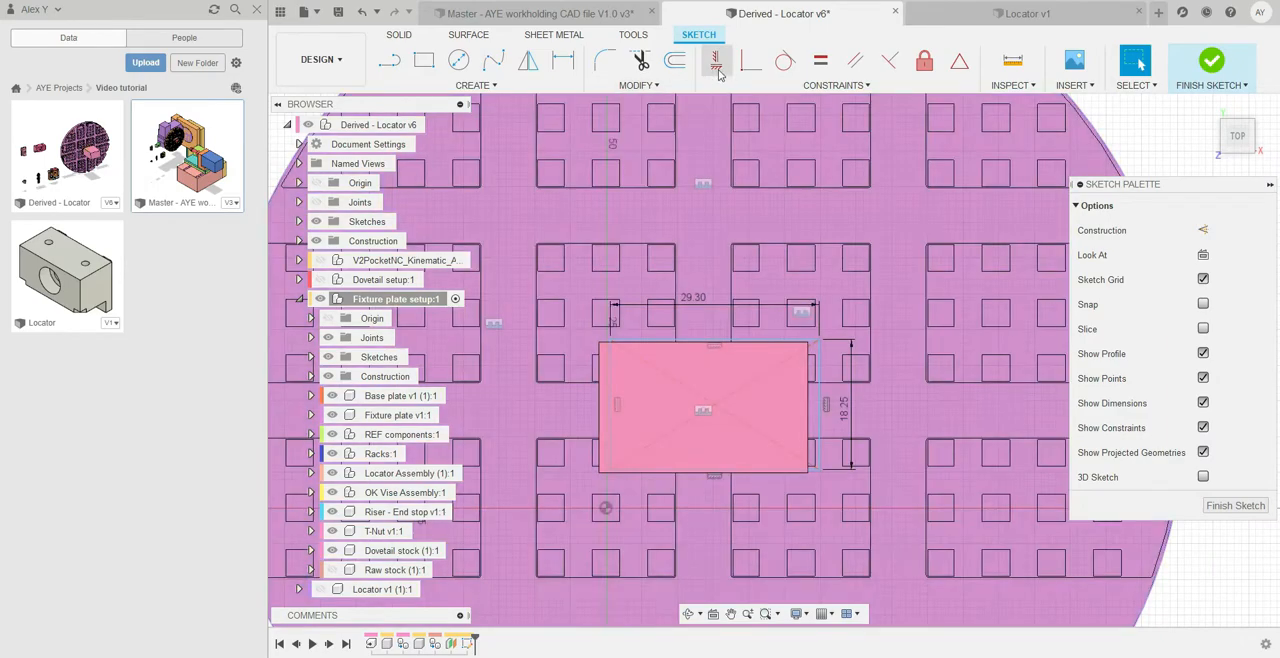
{"action": "left_click", "coordinate": [751, 62]}
{"action": "scroll", "coordinate": [729, 431], "scroll_direction": "up", "scroll_amount": 3}
{"action": "left_click", "coordinate": [723, 398]}
{"action": "left_click", "coordinate": [678, 395]}
{"action": "left_click", "coordinate": [724, 382]}
{"action": "scroll", "coordinate": [745, 455], "scroll_direction": "down", "scroll_amount": 5}
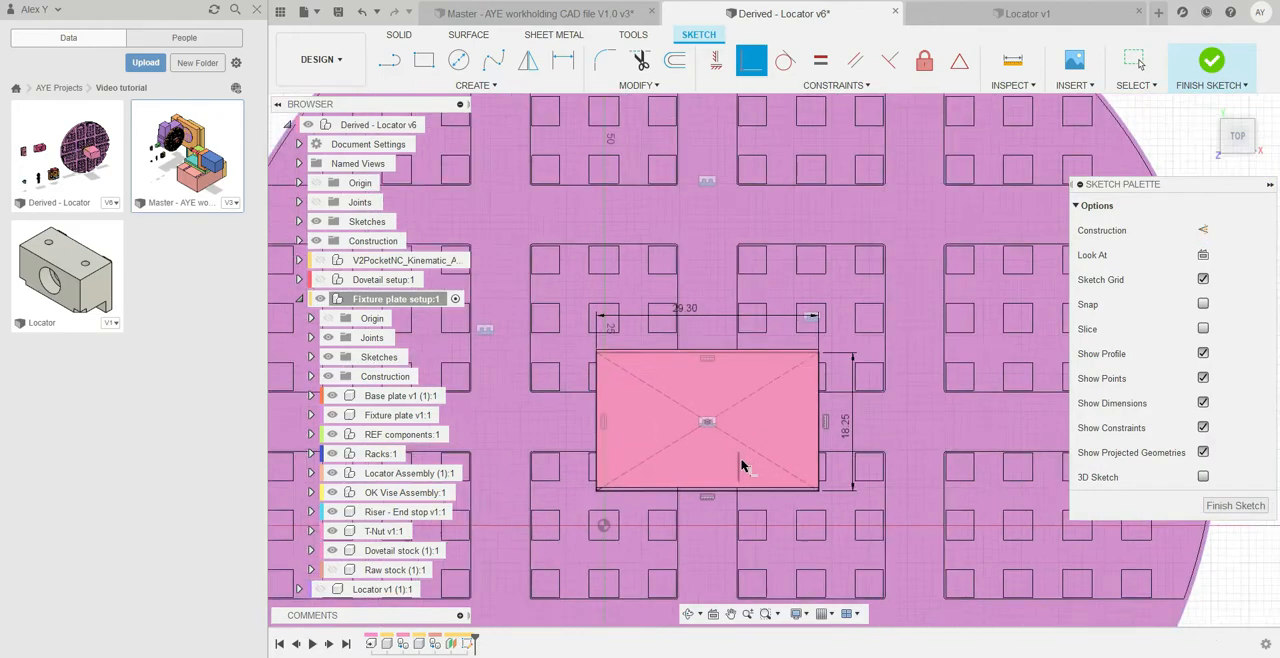
Finish the sketch and hide the joints of the fixture plate setup
{"action": "left_click", "coordinate": [1135, 63]}
{"action": "scroll", "coordinate": [770, 405], "scroll_direction": "down", "scroll_amount": 2}
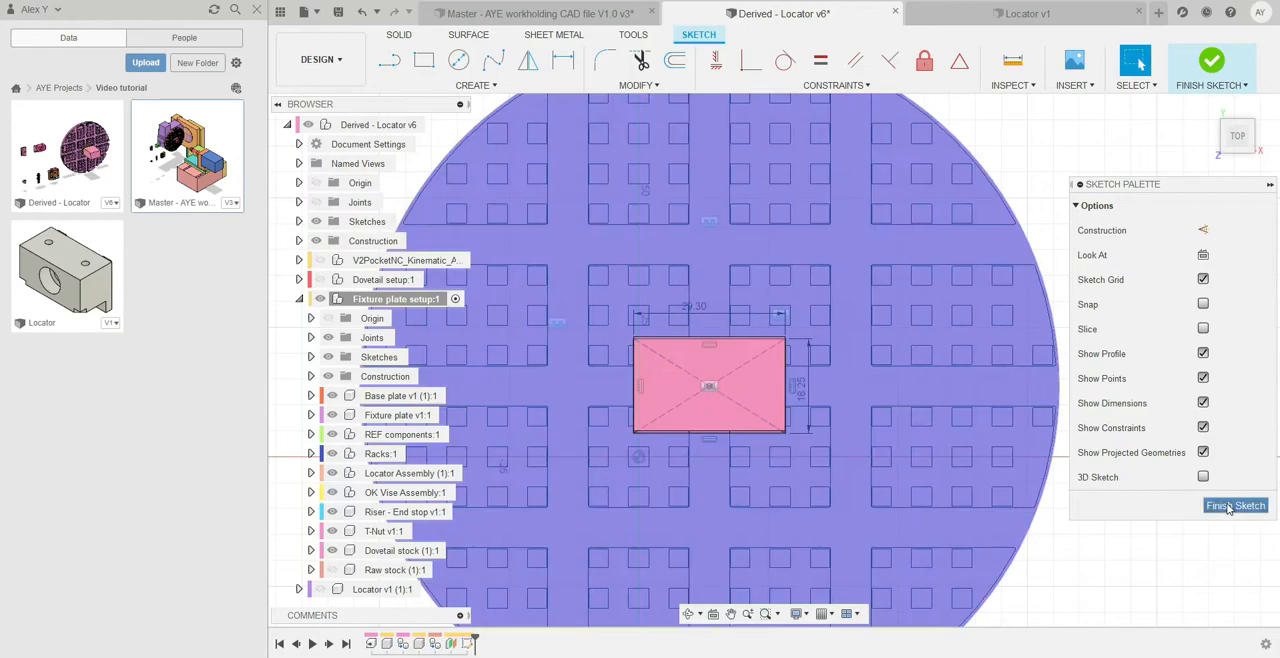
{"action": "left_click", "coordinate": [1233, 506]}
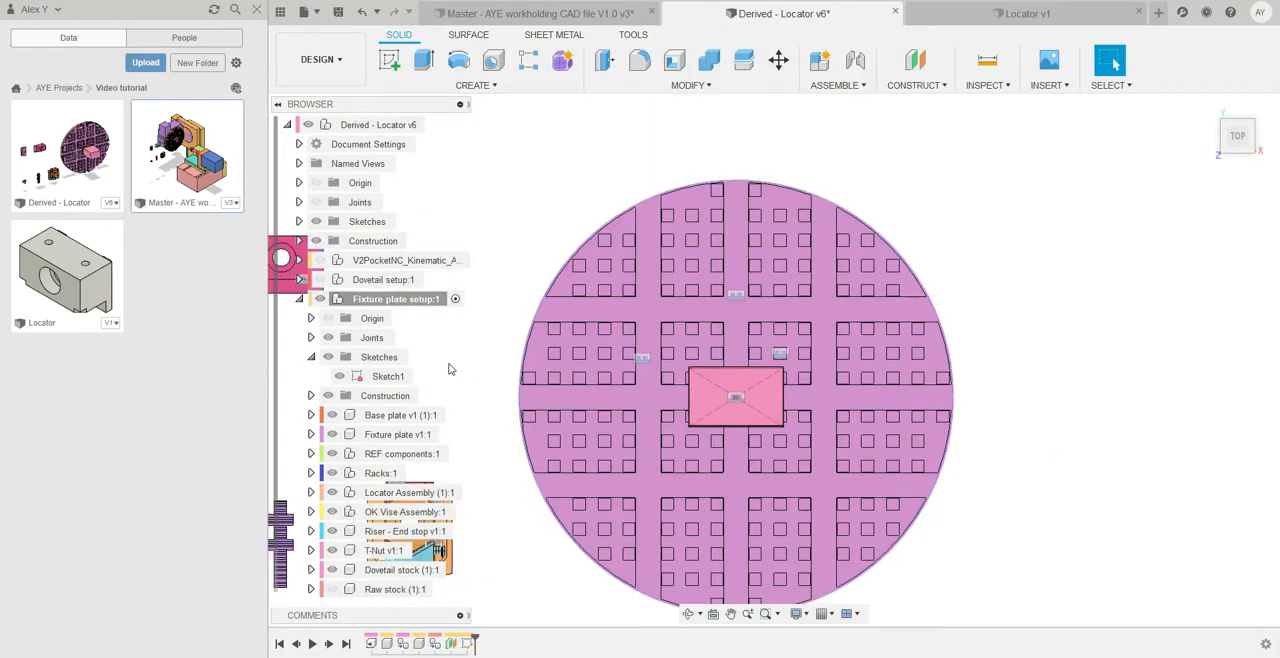
{"action": "left_click", "coordinate": [328, 338]}
Examine the centred sketch under the dovetail stock, the grid of pegs on the plate and the loose components beside it
{"action": "scroll", "coordinate": [1090, 475], "scroll_direction": "down", "scroll_amount": 4}
{"action": "middle_click_drag", "start_coordinate": [1079, 497], "coordinate": [1057, 415], "text": "shift"}
{"action": "scroll", "coordinate": [943, 428], "scroll_direction": "up", "scroll_amount": 4}
{"action": "middle_click_drag", "start_coordinate": [942, 428], "coordinate": [957, 418]}
{"action": "scroll", "coordinate": [949, 419], "scroll_direction": "down", "scroll_amount": 2}
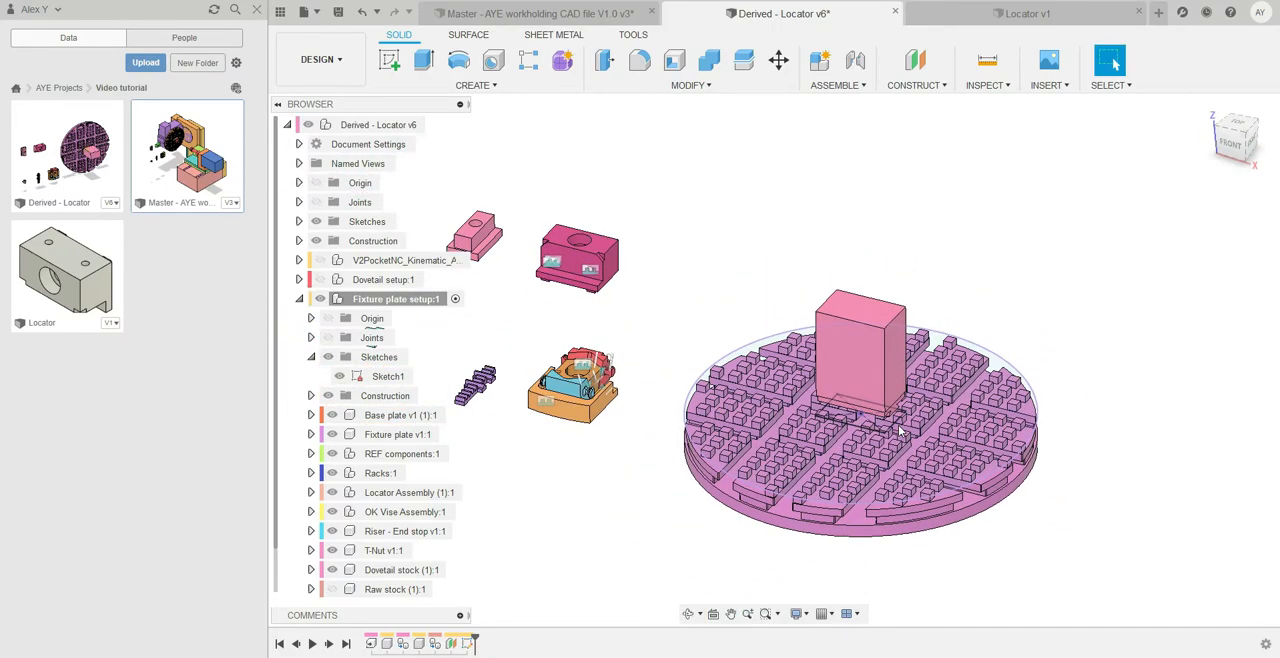
{"action": "scroll", "coordinate": [865, 385], "scroll_direction": "up", "scroll_amount": 2}
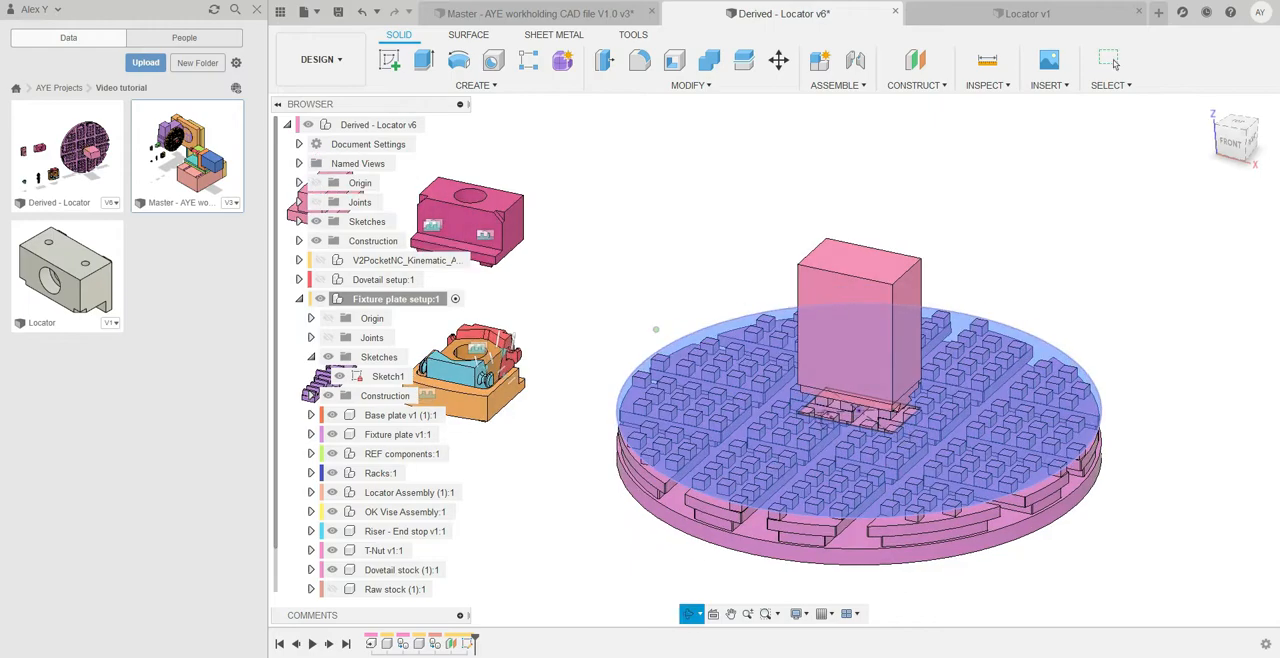
{"action": "scroll", "coordinate": [449, 240], "scroll_direction": "down", "scroll_amount": 1}
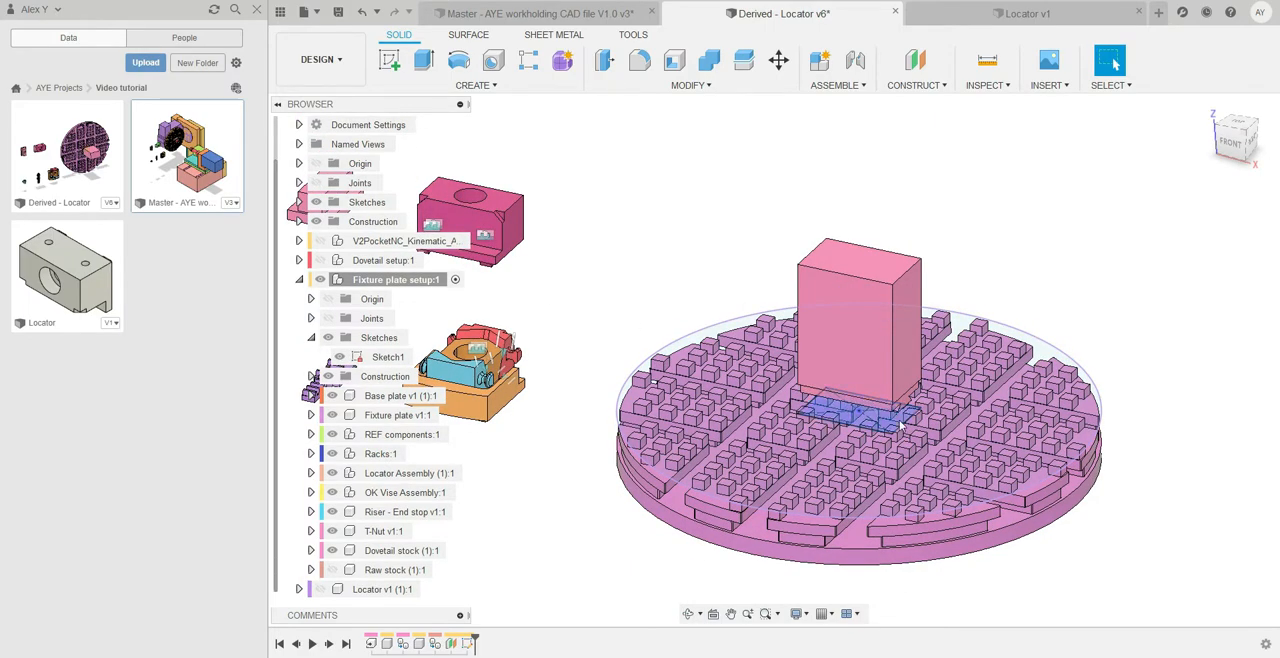
{"action": "scroll", "coordinate": [875, 403], "scroll_direction": "down", "scroll_amount": 3}
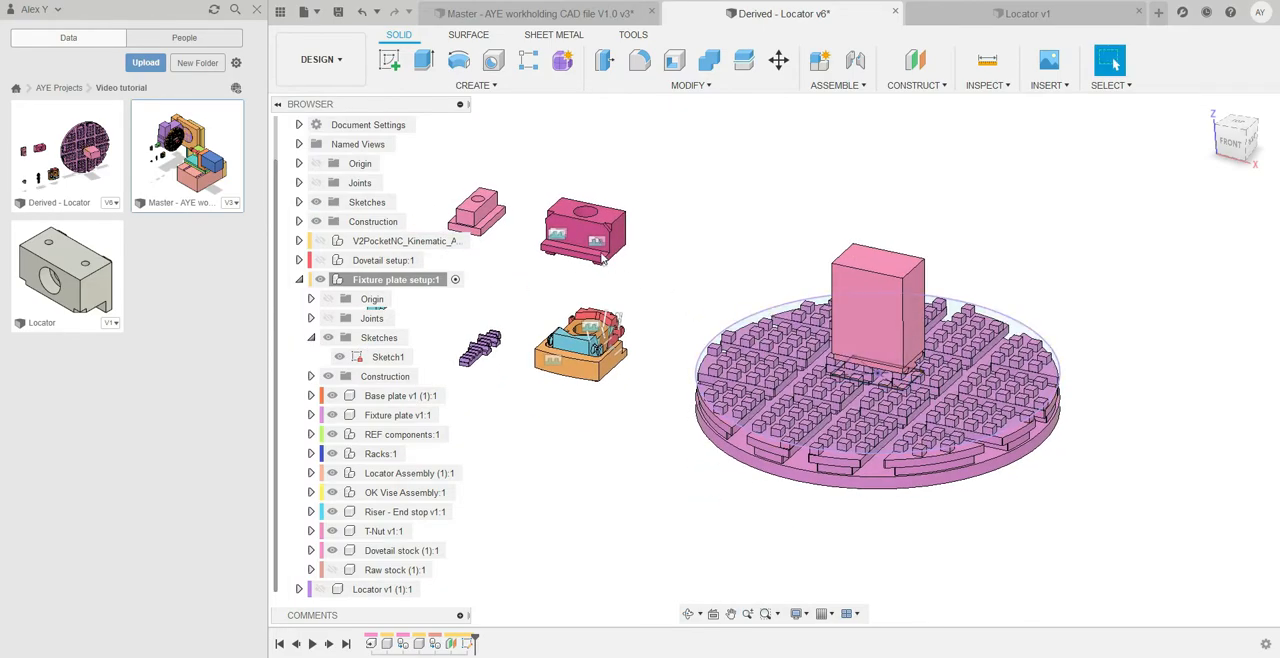
{"action": "mouse_move", "coordinate": [886, 366]}
{"action": "middle_mouse_down", "text": "shift"}
{"action": "mouse_move", "coordinate": [867, 393]}
{"action": "mouse_move", "coordinate": [874, 380]}
{"action": "middle_mouse_up", "text": "shift"}
{"action": "scroll", "coordinate": [878, 382], "scroll_direction": "down", "scroll_amount": 1}
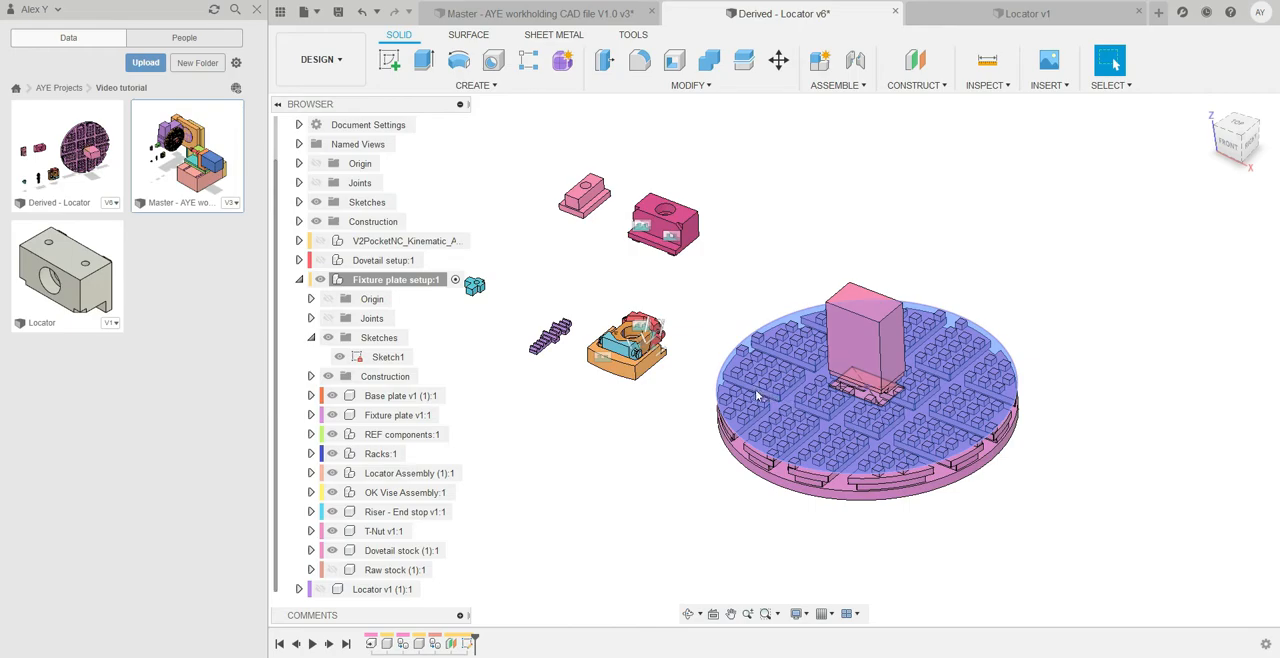
{"action": "scroll", "coordinate": [888, 396], "scroll_direction": "up", "scroll_amount": 3}
{"action": "scroll", "coordinate": [668, 372], "scroll_direction": "down", "scroll_amount": 2}
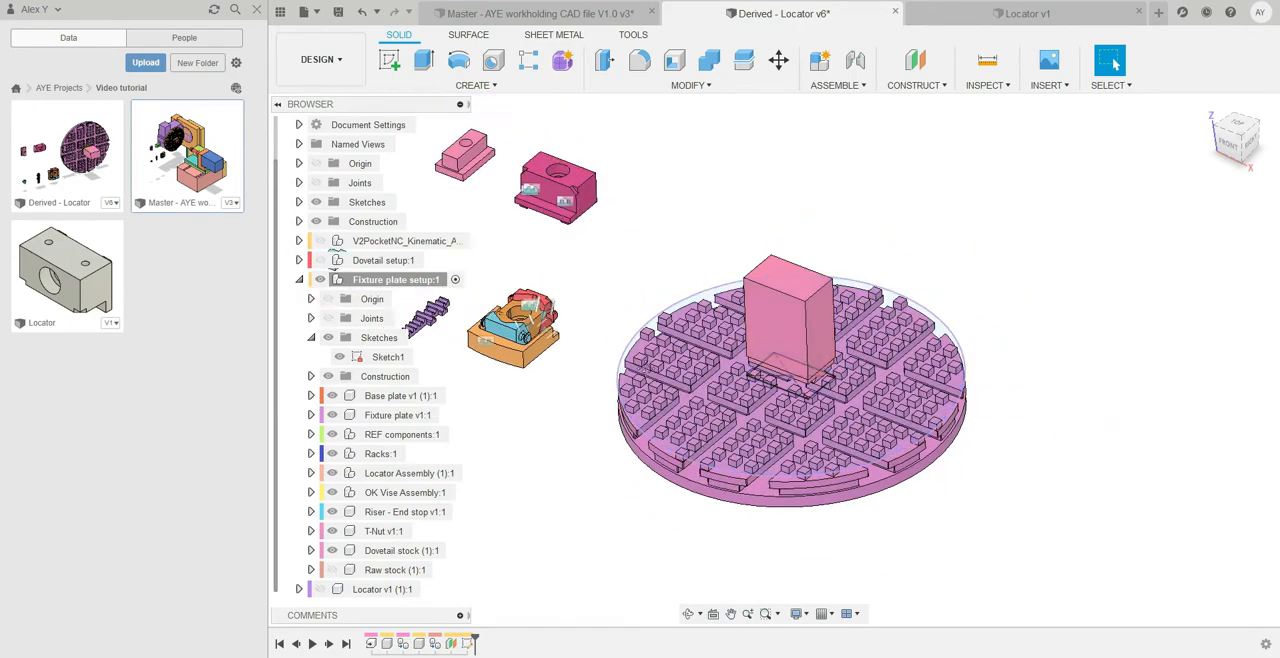
{"action": "middle_click_drag", "start_coordinate": [611, 376], "coordinate": [737, 382]}
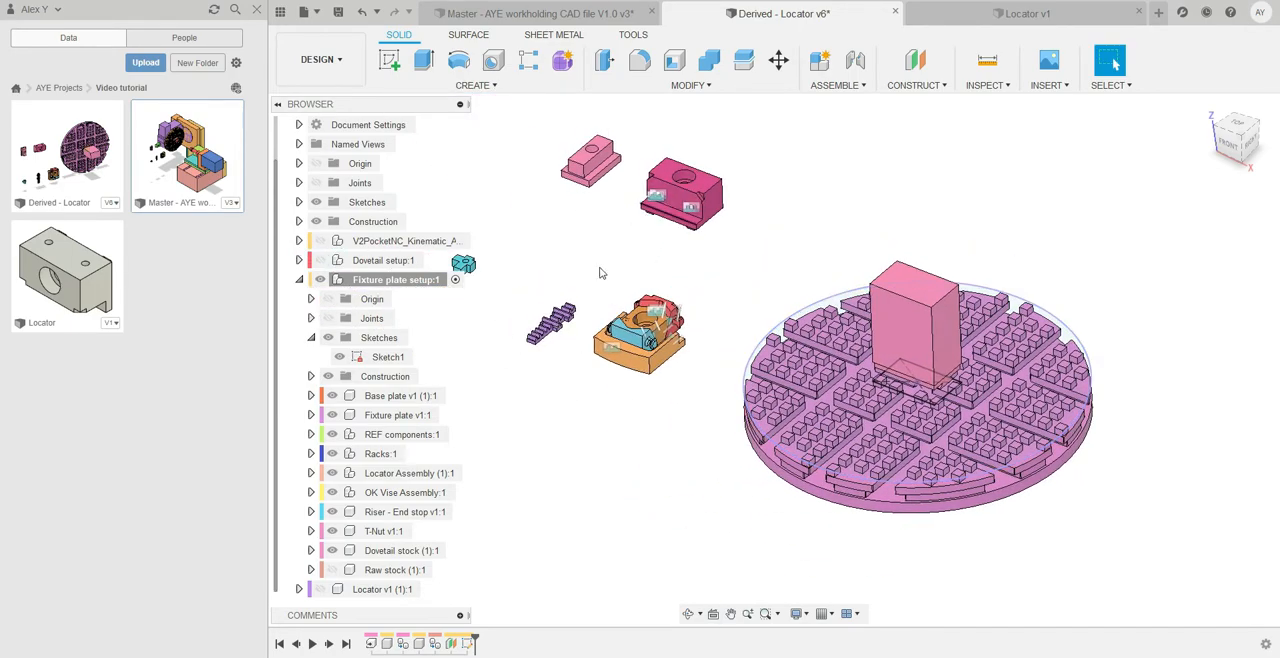
{"action": "middle_click_drag", "start_coordinate": [654, 391], "coordinate": [1066, 419], "text": "shift"}
{"action": "scroll", "coordinate": [966, 424], "scroll_direction": "up", "scroll_amount": 2}
{"action": "middle_click_drag", "start_coordinate": [964, 424], "coordinate": [884, 364]}
{"action": "scroll", "coordinate": [884, 364], "scroll_direction": "up", "scroll_amount": 3}
{"action": "scroll", "coordinate": [884, 364], "scroll_direction": "up", "scroll_amount": 2}
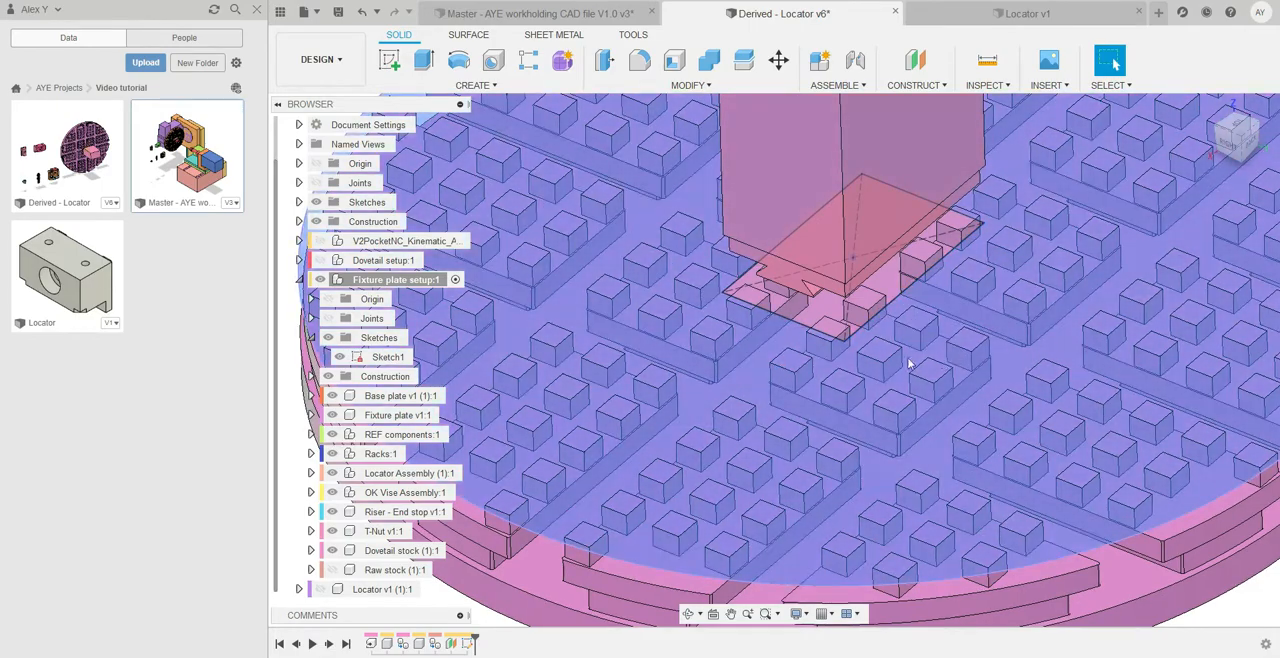
{"action": "scroll", "coordinate": [949, 370], "scroll_direction": "down", "scroll_amount": 10}
{"action": "middle_click_drag", "start_coordinate": [905, 351], "coordinate": [982, 356], "text": "shift"}
{"action": "scroll", "coordinate": [893, 376], "scroll_direction": "down", "scroll_amount": 3}
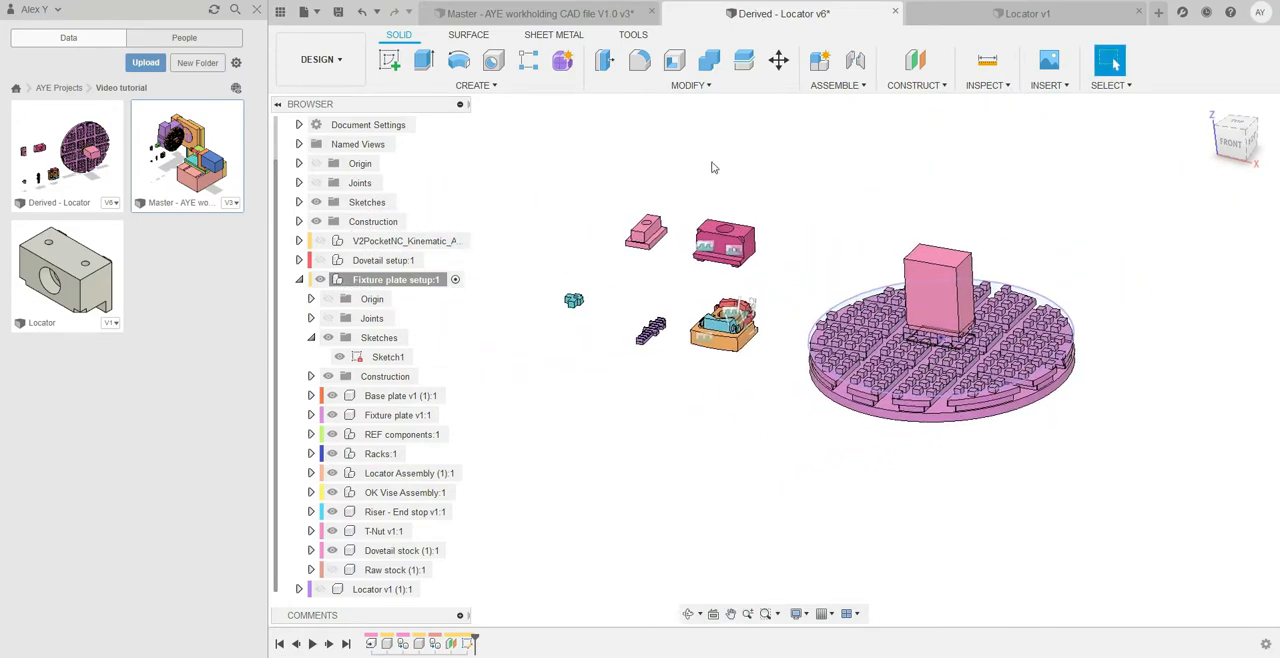
Start a joint and define its first origin by the intersection of two edges at a corner of the rack's underside
{"action": "left_click", "coordinate": [855, 60]}
{"action": "scroll", "coordinate": [657, 355], "scroll_direction": "up", "scroll_amount": 10}
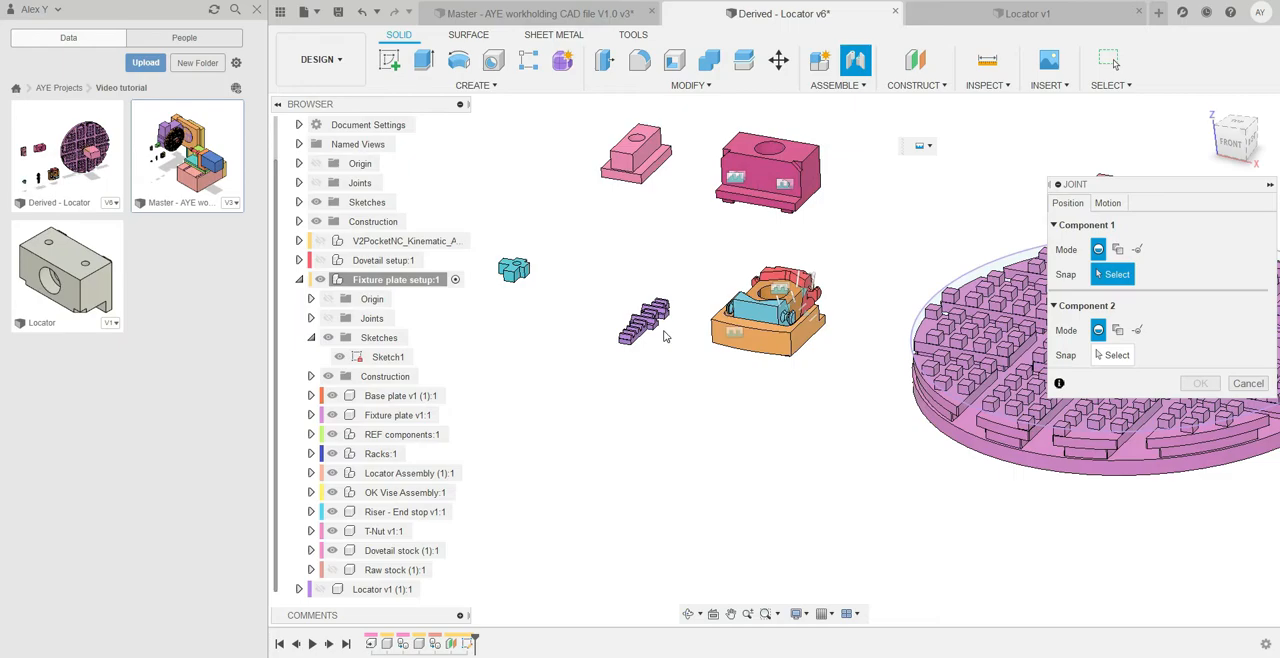
{"action": "scroll", "coordinate": [657, 308], "scroll_direction": "up", "scroll_amount": 10}
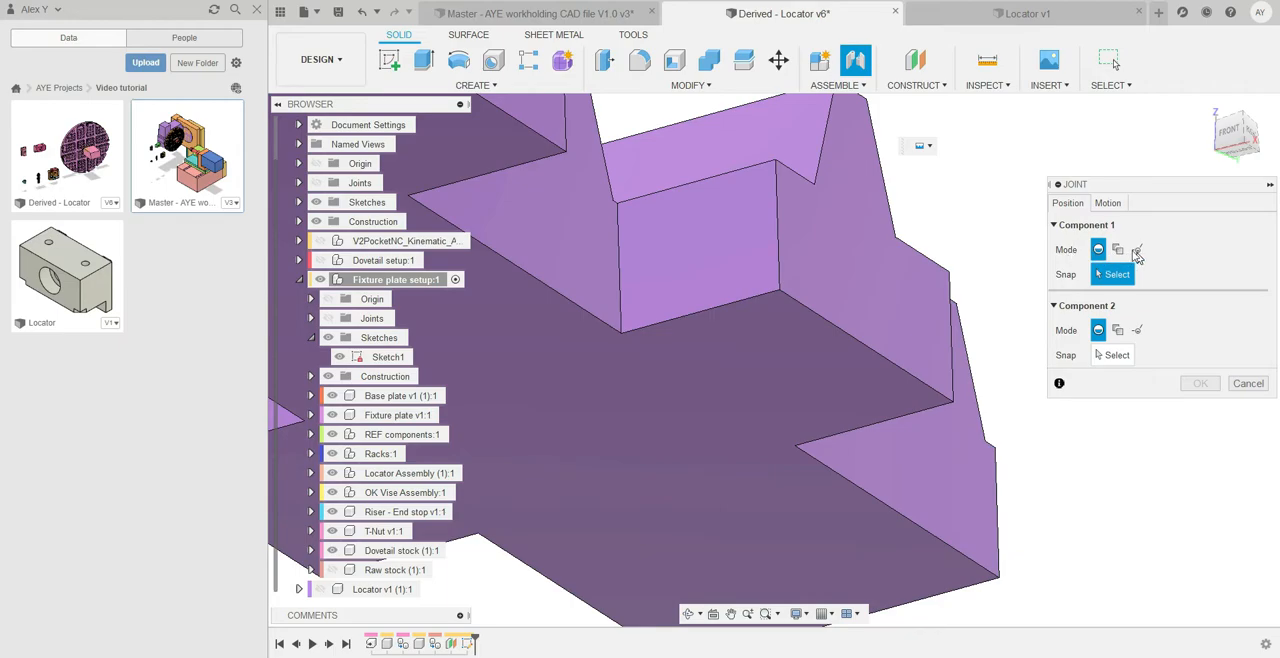
{"action": "left_click", "coordinate": [1108, 205]}
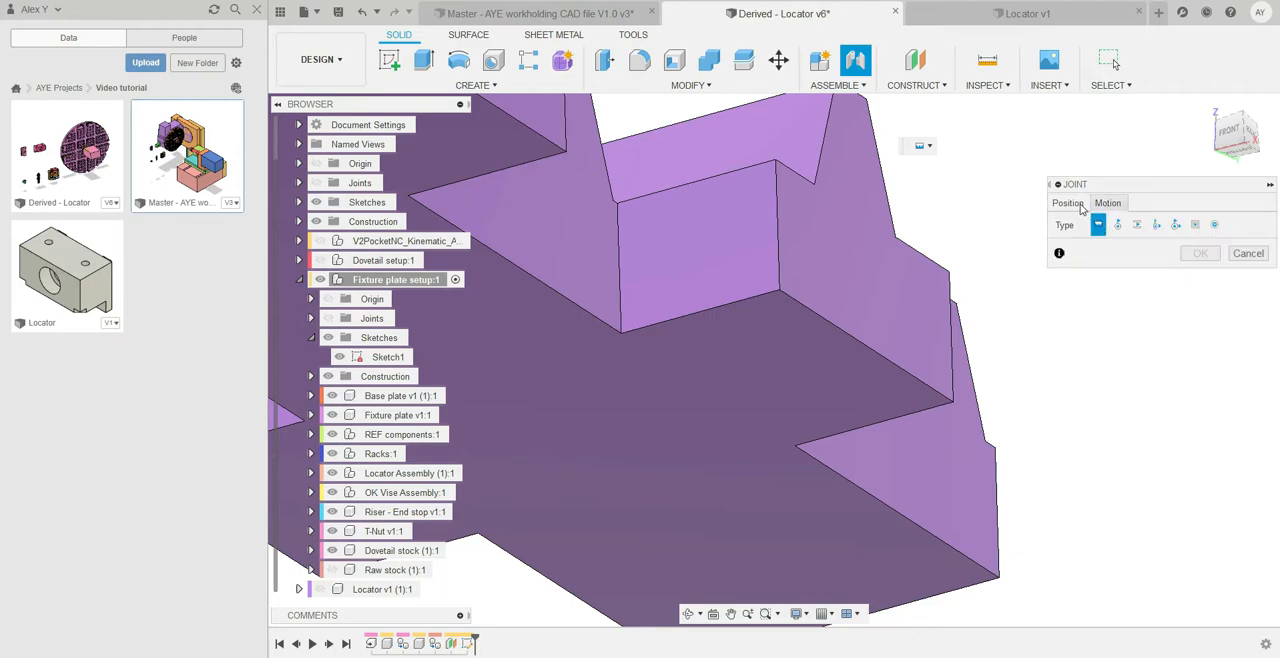
{"action": "left_click", "coordinate": [1068, 204]}
{"action": "left_click", "coordinate": [1139, 250]}
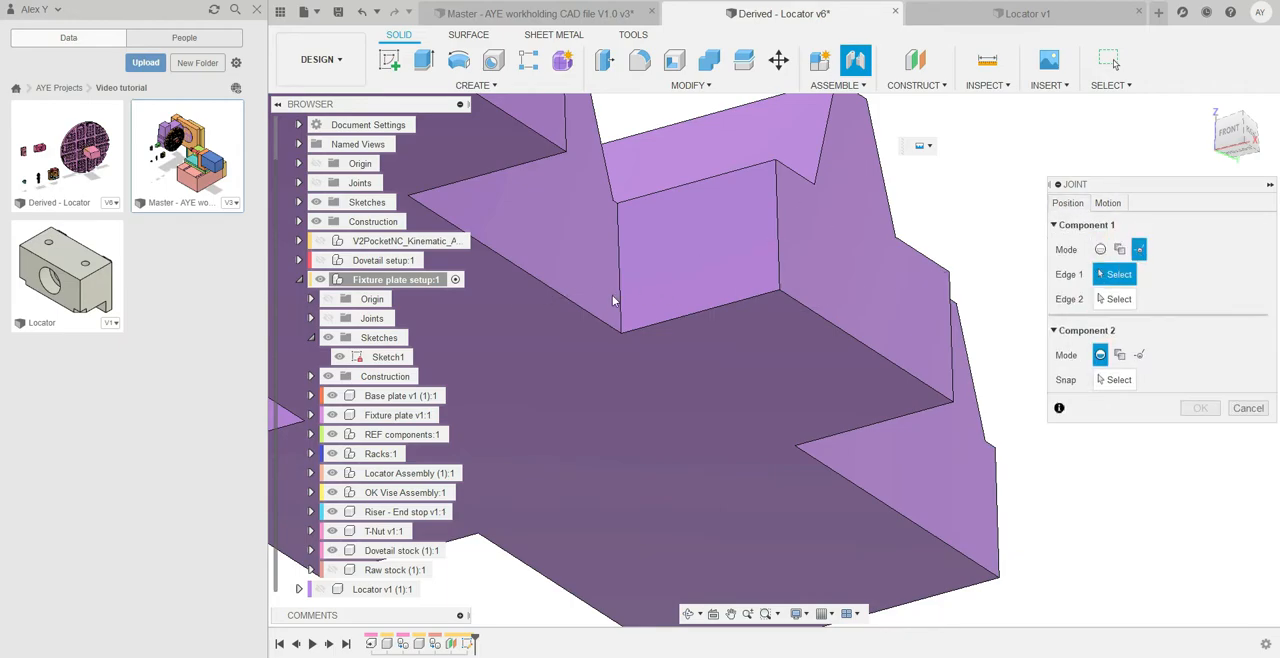
{"action": "left_click", "coordinate": [618, 328]}
{"action": "left_click", "coordinate": [651, 332]}
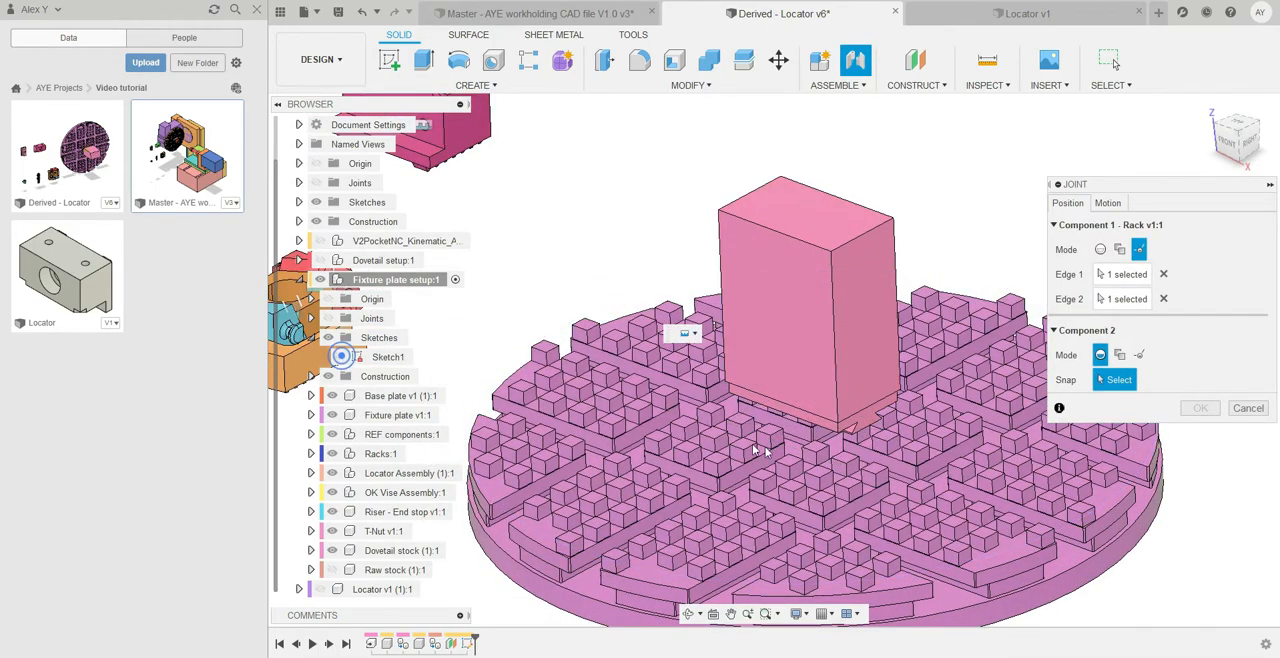
Define the joint's second origin by the intersection of two base edges of a fixture plate peg near the dovetail stock
{"action": "scroll", "coordinate": [797, 370], "scroll_direction": "up", "scroll_amount": 5}
{"action": "scroll", "coordinate": [797, 370], "scroll_direction": "up", "scroll_amount": 3}
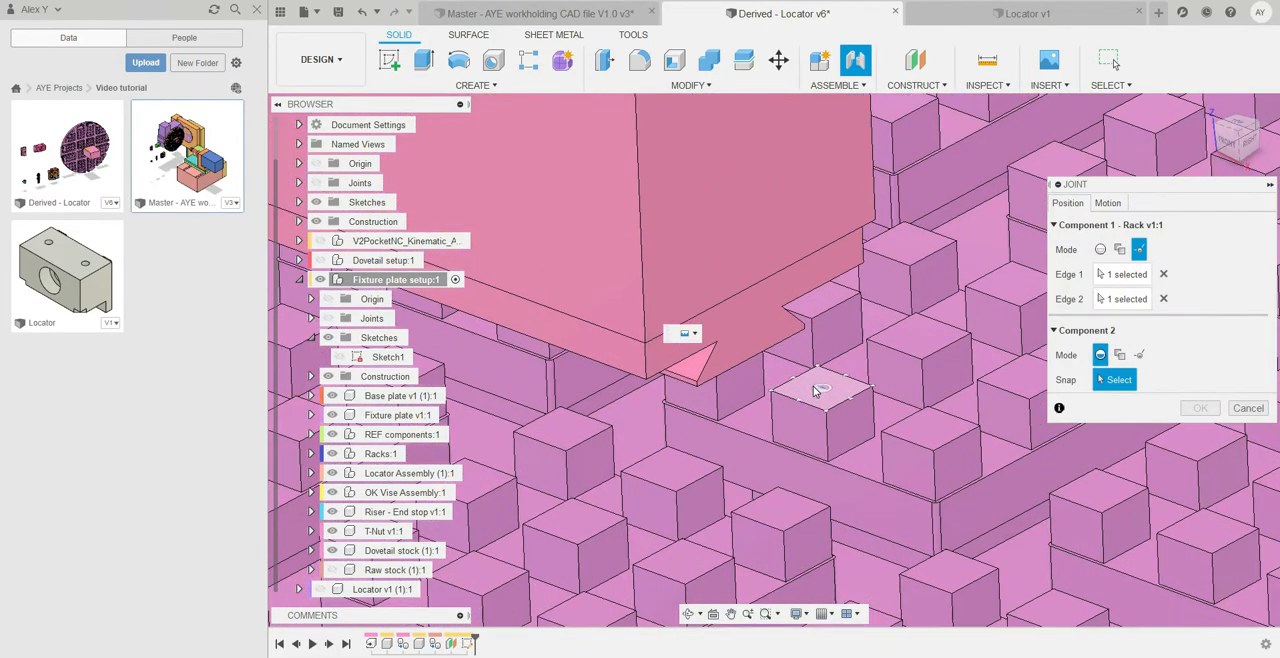
{"action": "scroll", "coordinate": [790, 355], "scroll_direction": "up", "scroll_amount": 4}
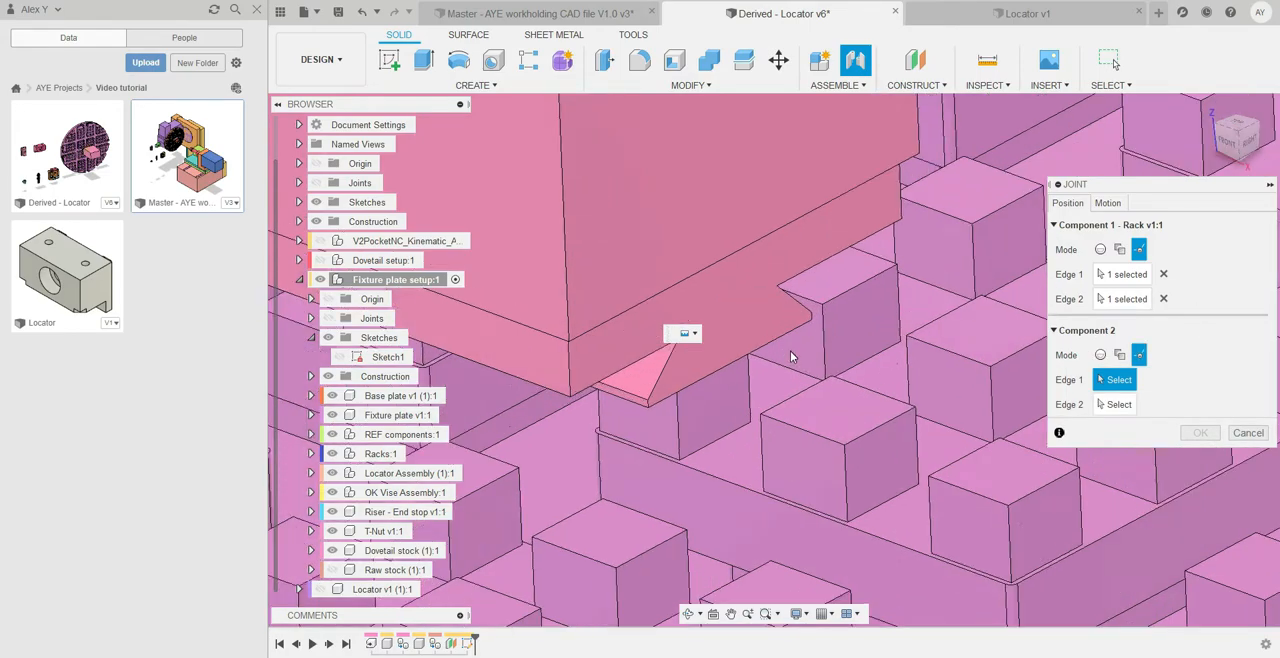
{"action": "left_click", "coordinate": [888, 375]}
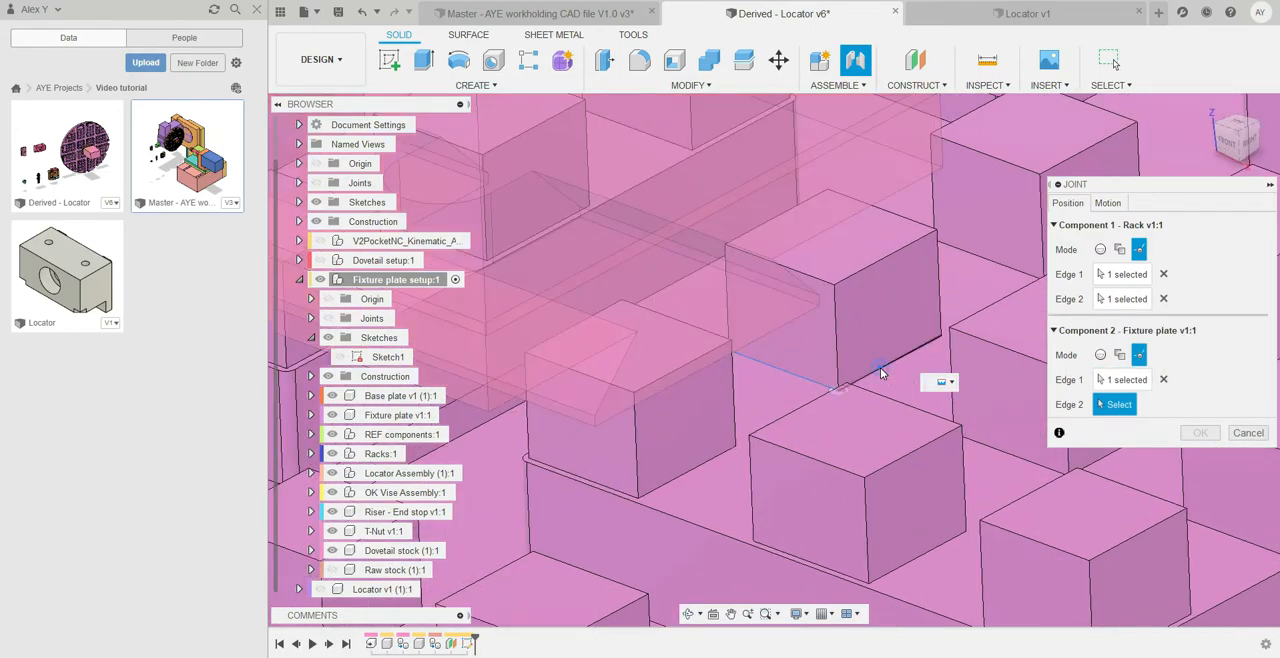
{"action": "left_click", "coordinate": [880, 367]}
Rotate the rack to a joint angle of 180 degrees and create the joint
{"action": "scroll", "coordinate": [877, 362], "scroll_direction": "down", "scroll_amount": 5}
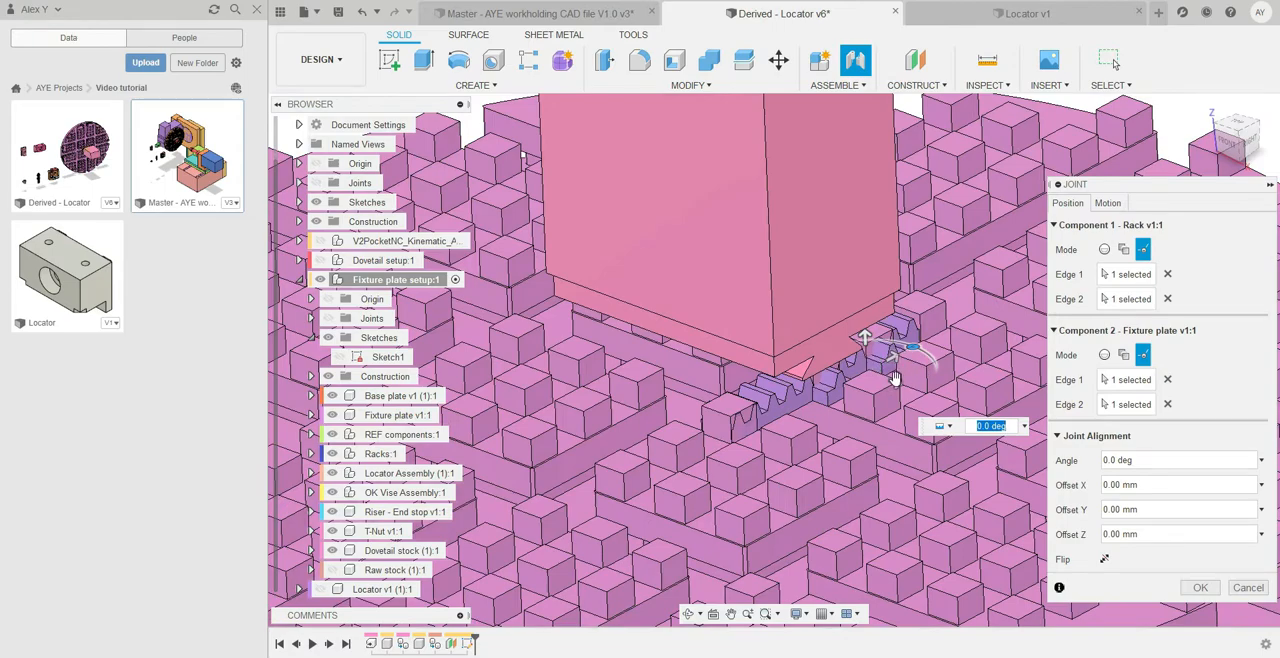
{"action": "scroll", "coordinate": [896, 378], "scroll_direction": "down", "scroll_amount": 1}
{"action": "left_click_drag", "start_coordinate": [918, 347], "coordinate": [845, 392]}
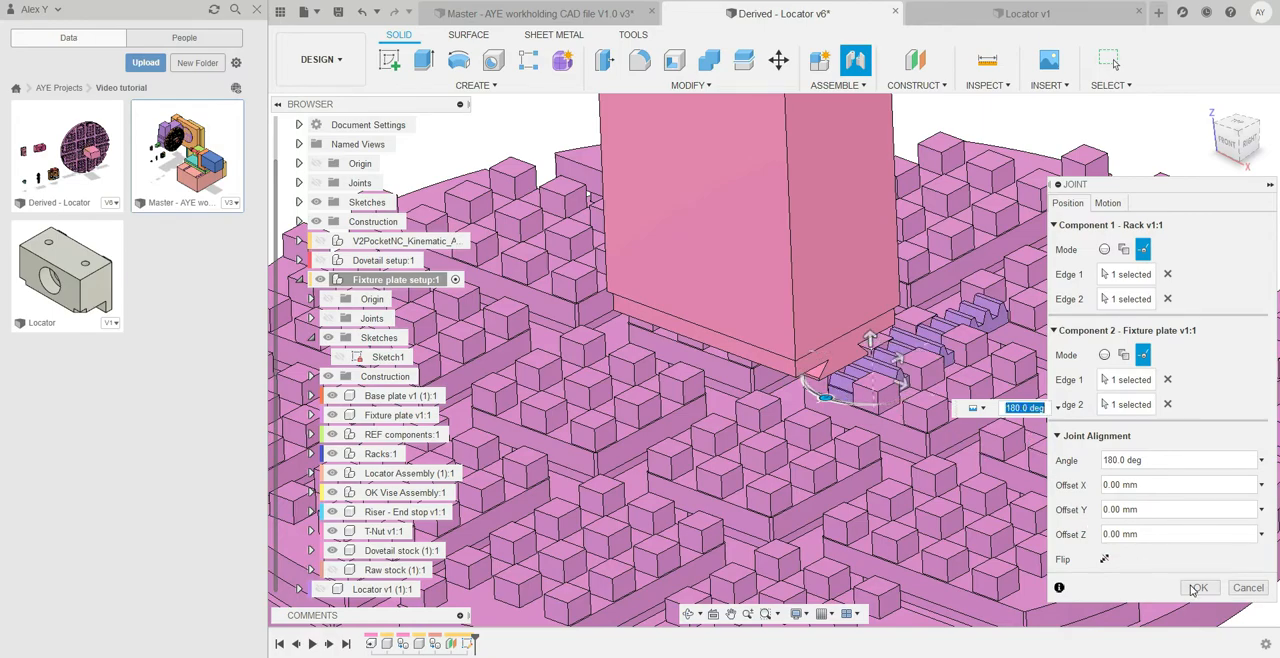
{"action": "left_click", "coordinate": [1196, 588]}
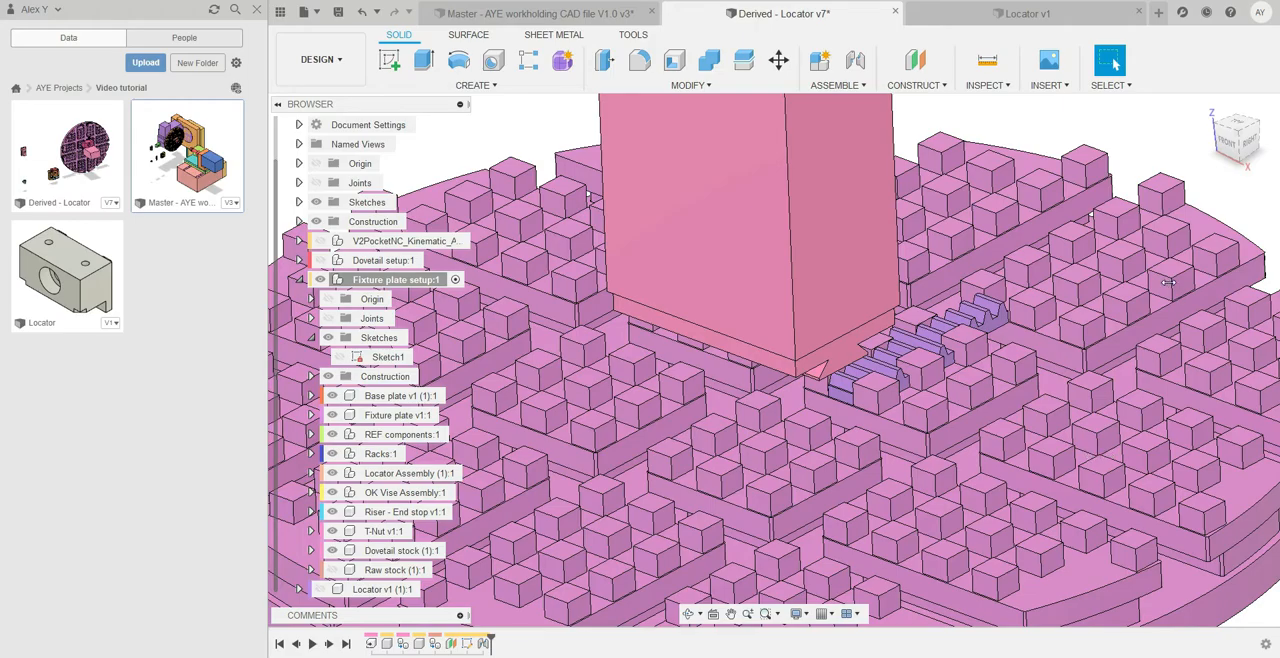
Show Sketch1 of the fixture plate setup
{"action": "scroll", "coordinate": [1112, 168], "scroll_direction": "down", "scroll_amount": 3}
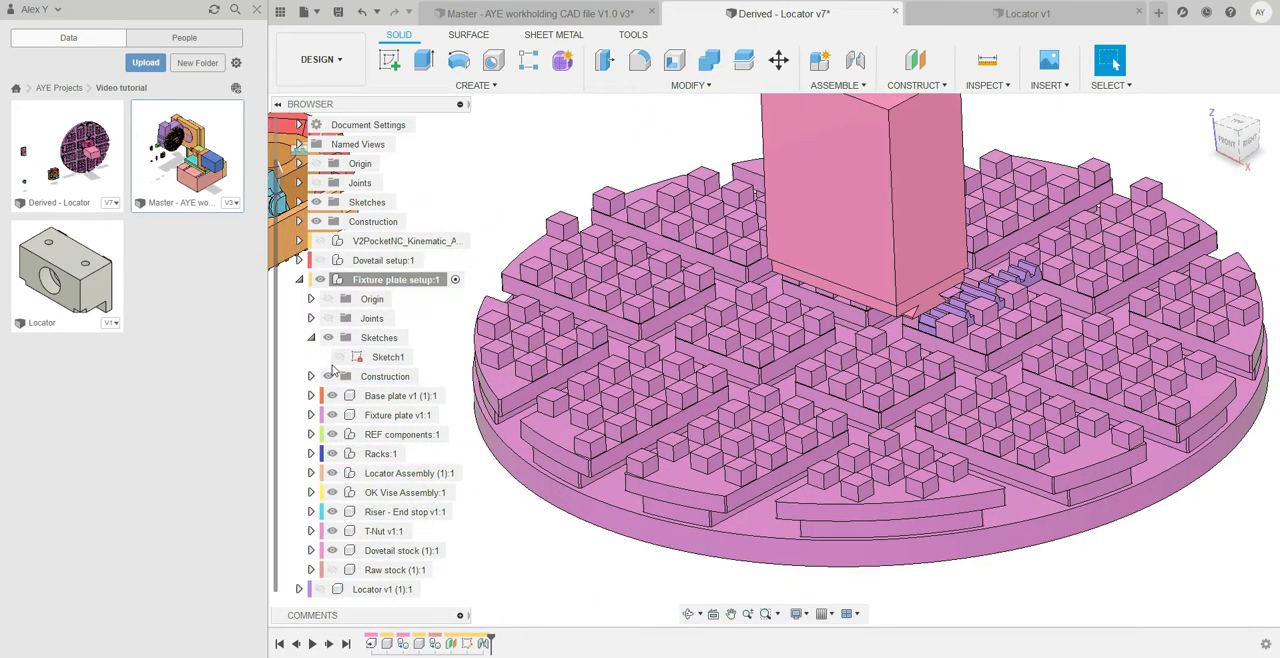
{"action": "left_click", "coordinate": [339, 357]}
{"action": "scroll", "coordinate": [798, 440], "scroll_direction": "down", "scroll_amount": 5}
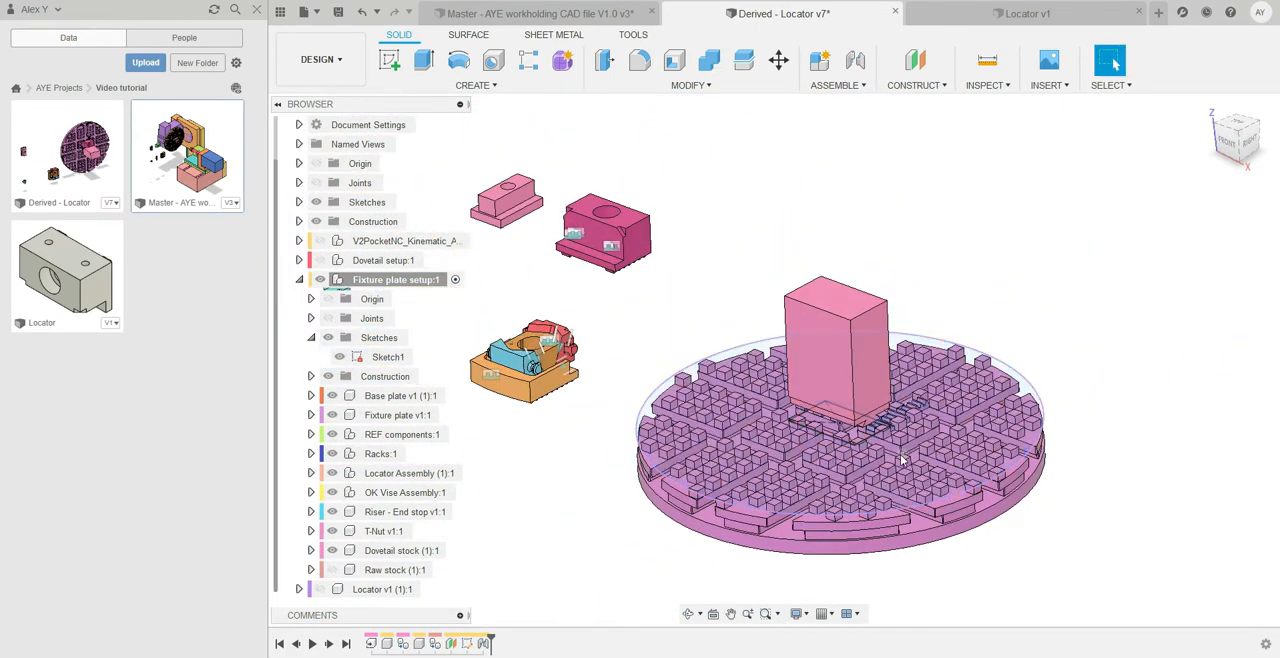
Examine the jointed rack, the sketch and the dovetail stock on the plate together with the toothed undersides of the loose components
{"action": "middle_click_drag", "start_coordinate": [900, 453], "coordinate": [910, 427], "text": "shift"}
{"action": "key", "text": "Escape"}
{"action": "scroll", "coordinate": [605, 238], "scroll_direction": "up", "scroll_amount": 3}
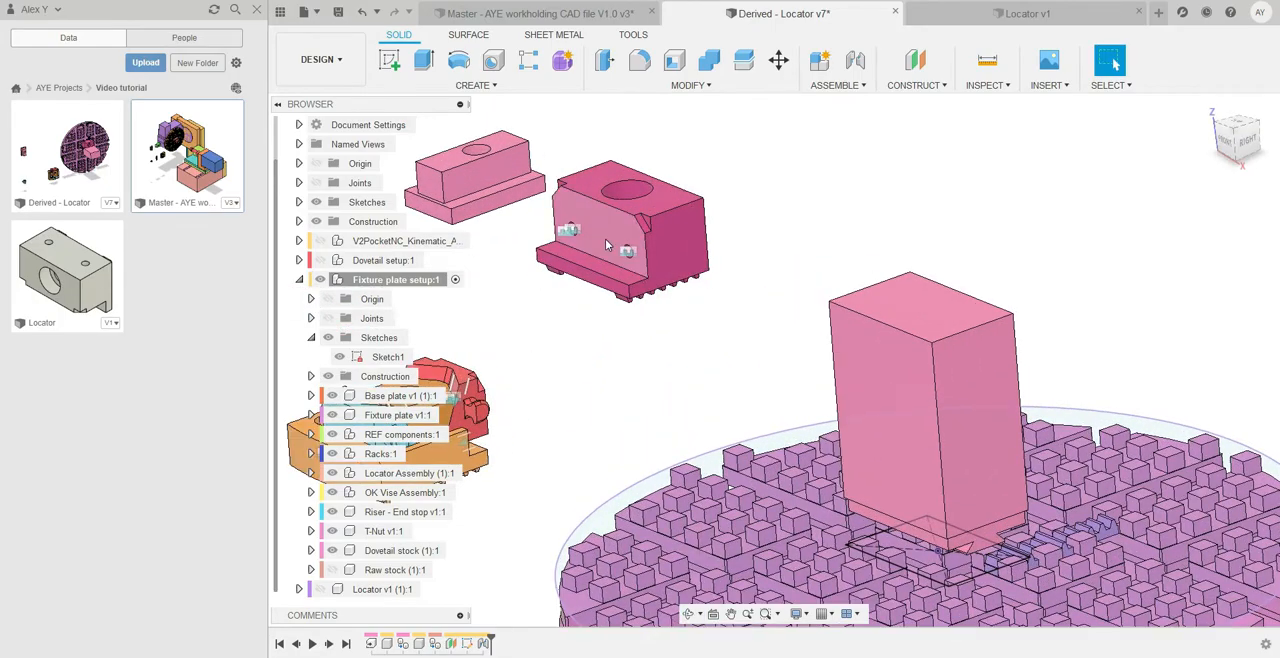
{"action": "scroll", "coordinate": [605, 242], "scroll_direction": "up", "scroll_amount": 3}
{"action": "scroll", "coordinate": [612, 246], "scroll_direction": "down", "scroll_amount": 7}
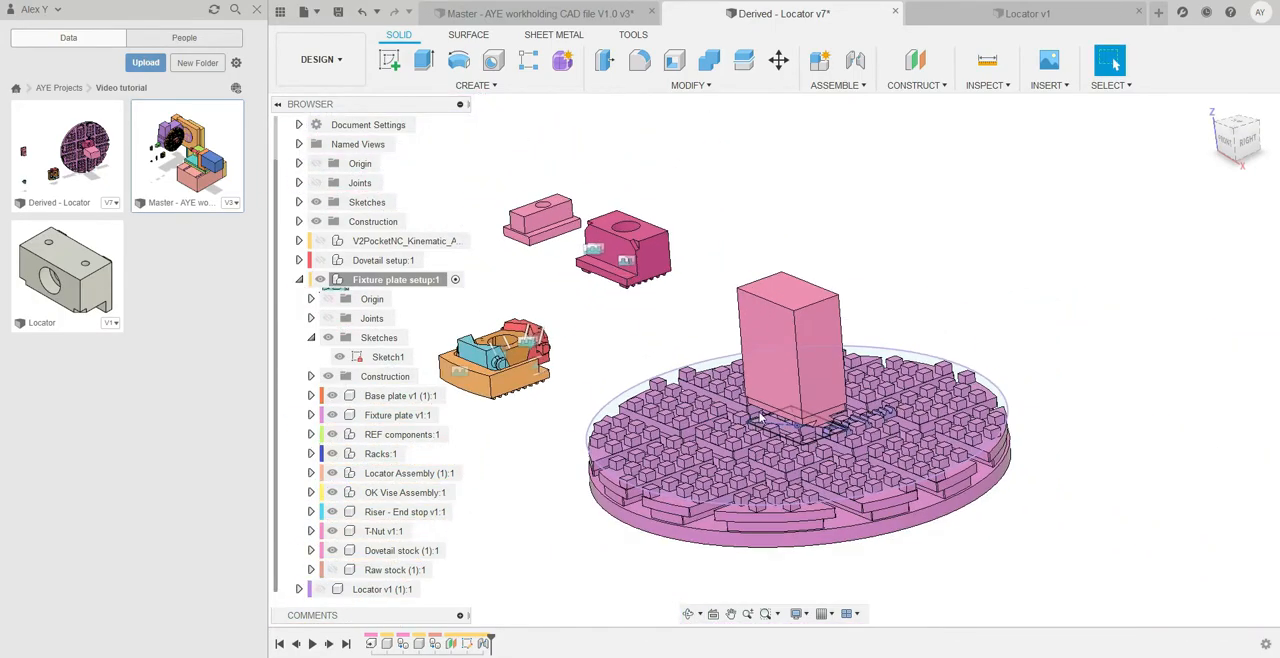
{"action": "middle_click_drag", "start_coordinate": [738, 446], "coordinate": [703, 374], "text": "shift"}
{"action": "middle_click_drag", "start_coordinate": [763, 256], "coordinate": [788, 329], "text": "shift"}
{"action": "middle_click_drag", "start_coordinate": [842, 284], "coordinate": [893, 296], "text": "shift"}
{"action": "scroll", "coordinate": [626, 360], "scroll_direction": "up", "scroll_amount": 4}
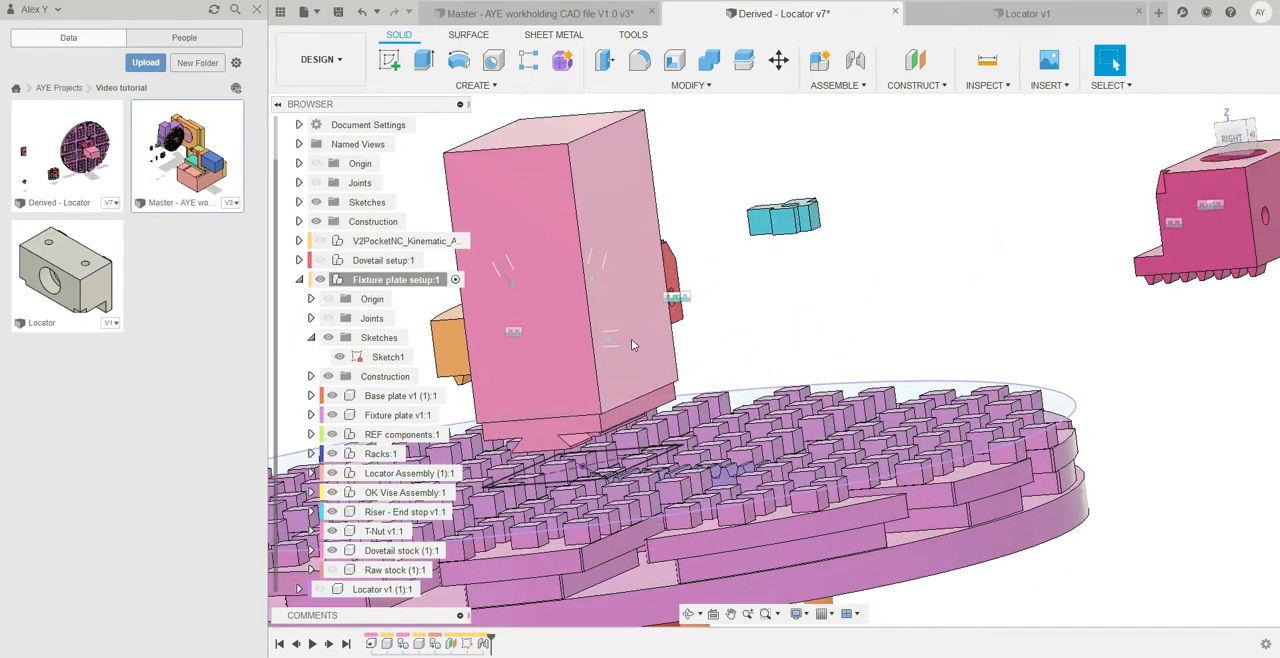
Examine the sketch edge beside the rack and the loose locator and vise components around the fixture plate
{"action": "scroll", "coordinate": [640, 362], "scroll_direction": "down", "scroll_amount": 5}
{"action": "scroll", "coordinate": [640, 362], "scroll_direction": "up", "scroll_amount": 7}
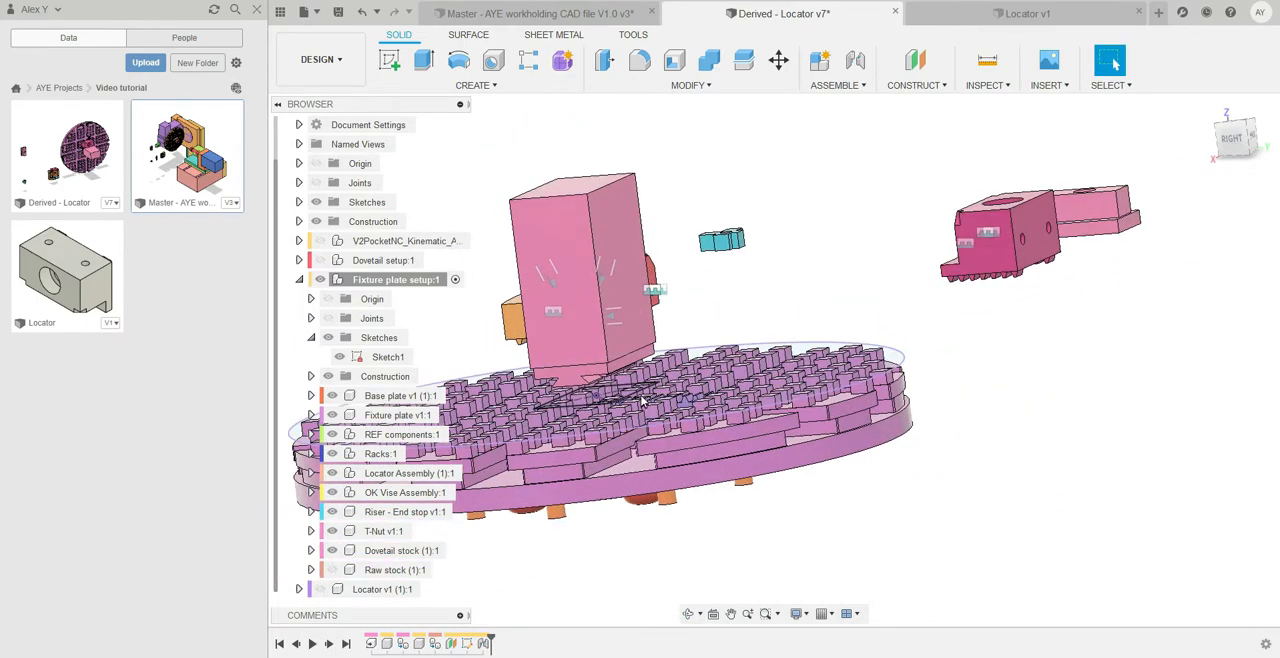
{"action": "scroll", "coordinate": [610, 392], "scroll_direction": "up", "scroll_amount": 6}
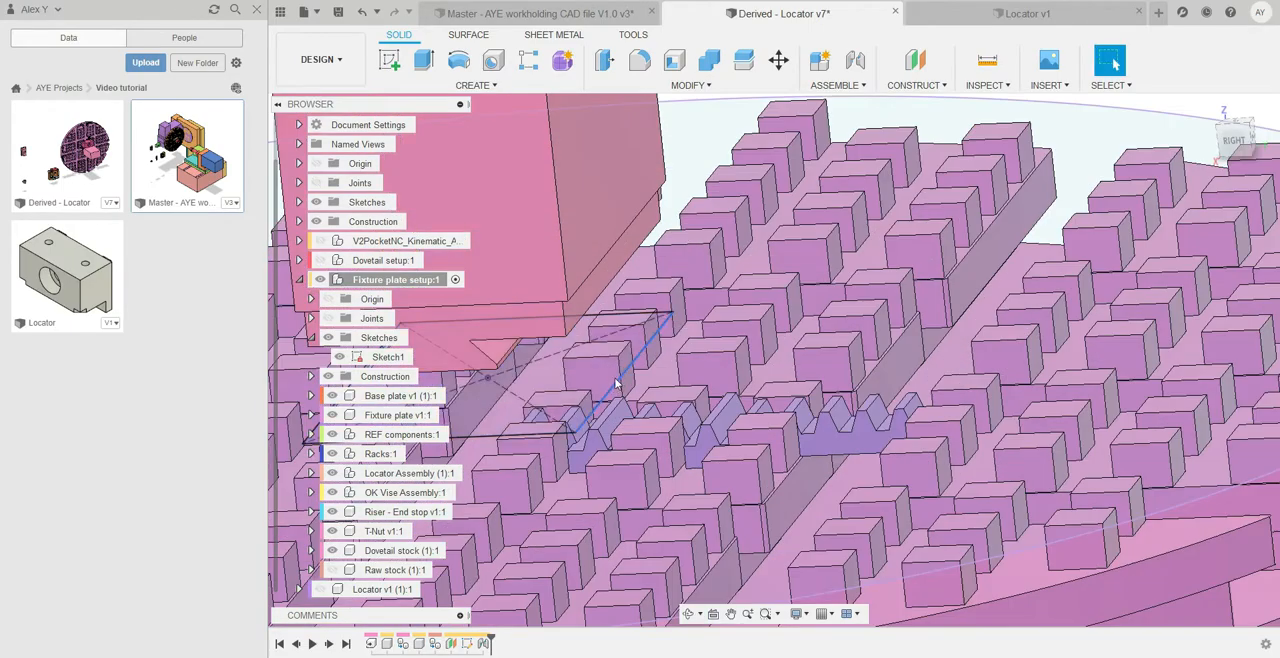
{"action": "scroll", "coordinate": [620, 383], "scroll_direction": "down", "scroll_amount": 8}
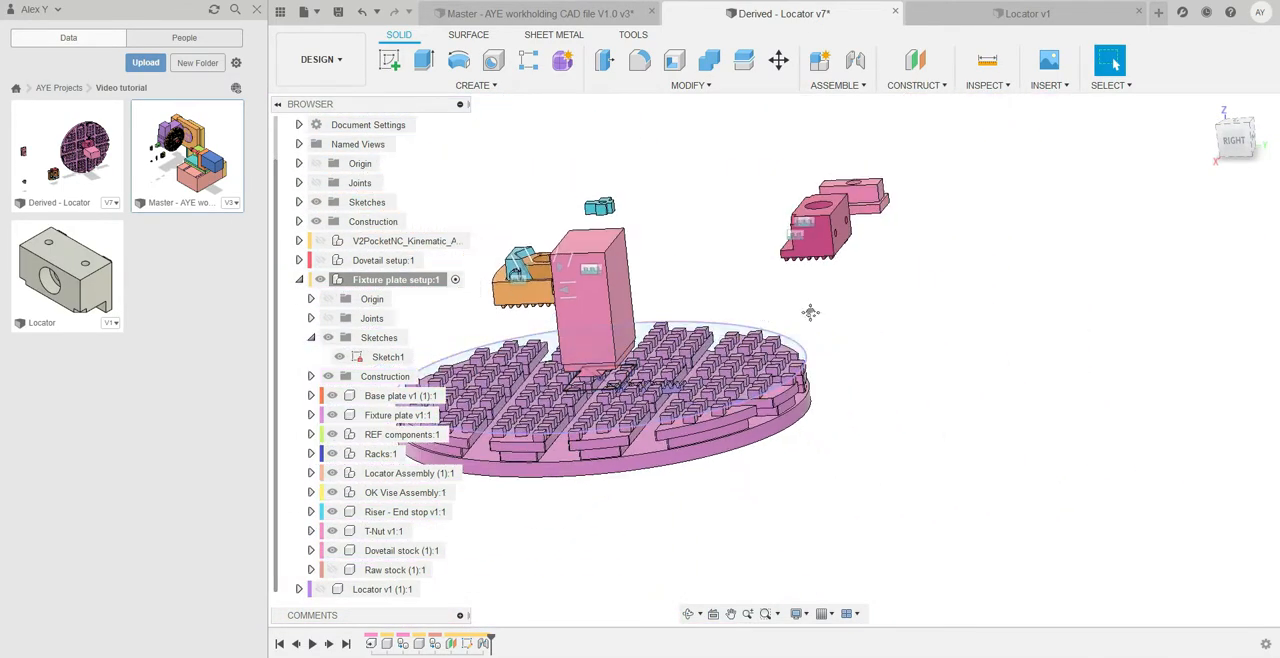
{"action": "mouse_move", "coordinate": [820, 334]}
{"action": "middle_mouse_down", "text": "shift"}
{"action": "mouse_move", "coordinate": [822, 312]}
{"action": "mouse_move", "coordinate": [817, 331]}
{"action": "middle_mouse_up", "text": "shift"}
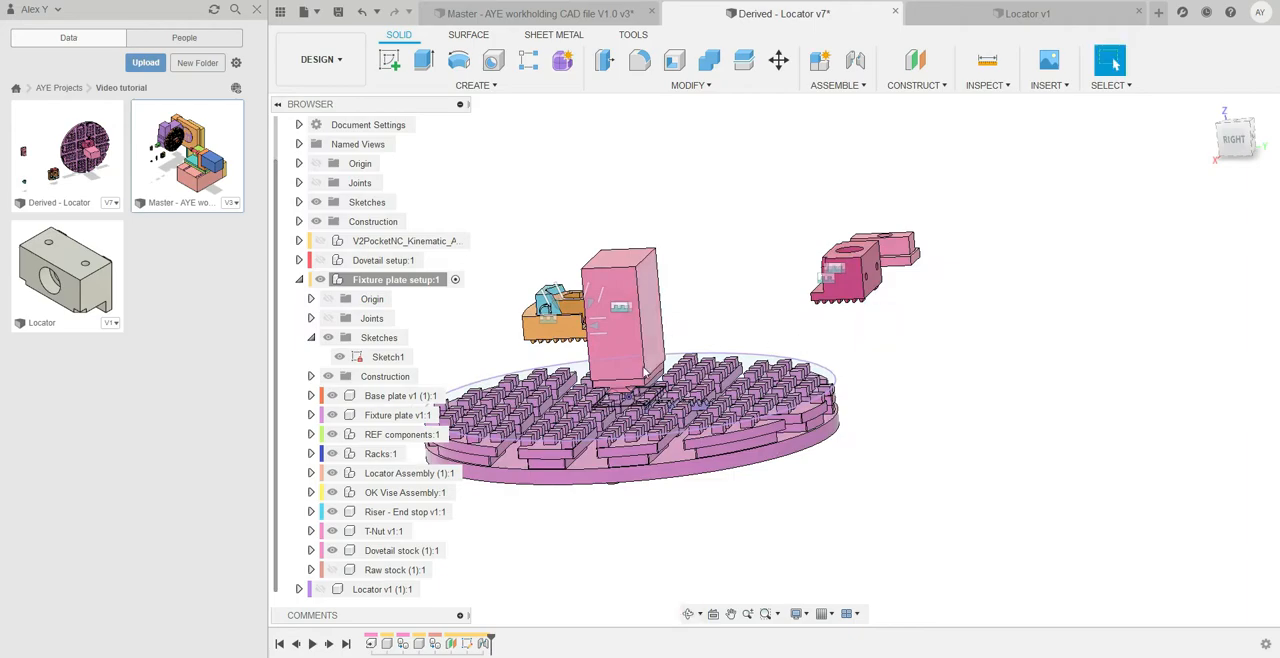
{"action": "scroll", "coordinate": [866, 278], "scroll_direction": "up", "scroll_amount": 4}
{"action": "scroll", "coordinate": [889, 296], "scroll_direction": "down", "scroll_amount": 5}
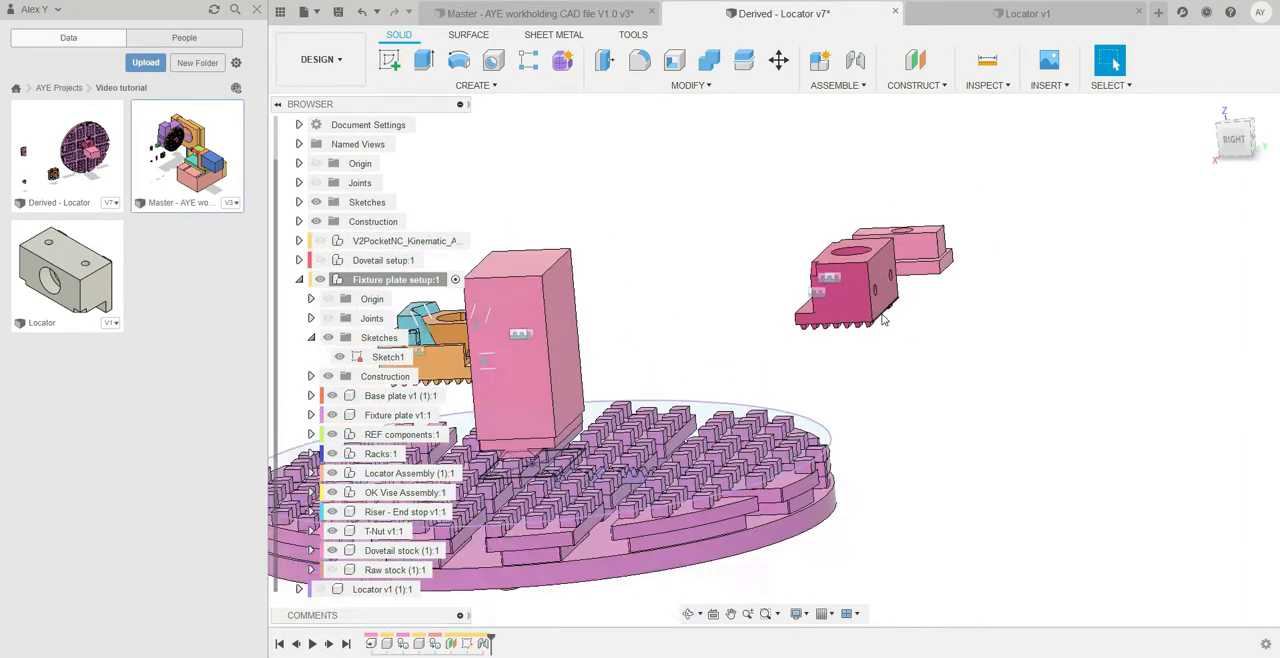
{"action": "middle_click_drag", "start_coordinate": [856, 372], "coordinate": [920, 363], "text": "shift"}
{"action": "scroll", "coordinate": [655, 298], "scroll_direction": "up", "scroll_amount": 5}
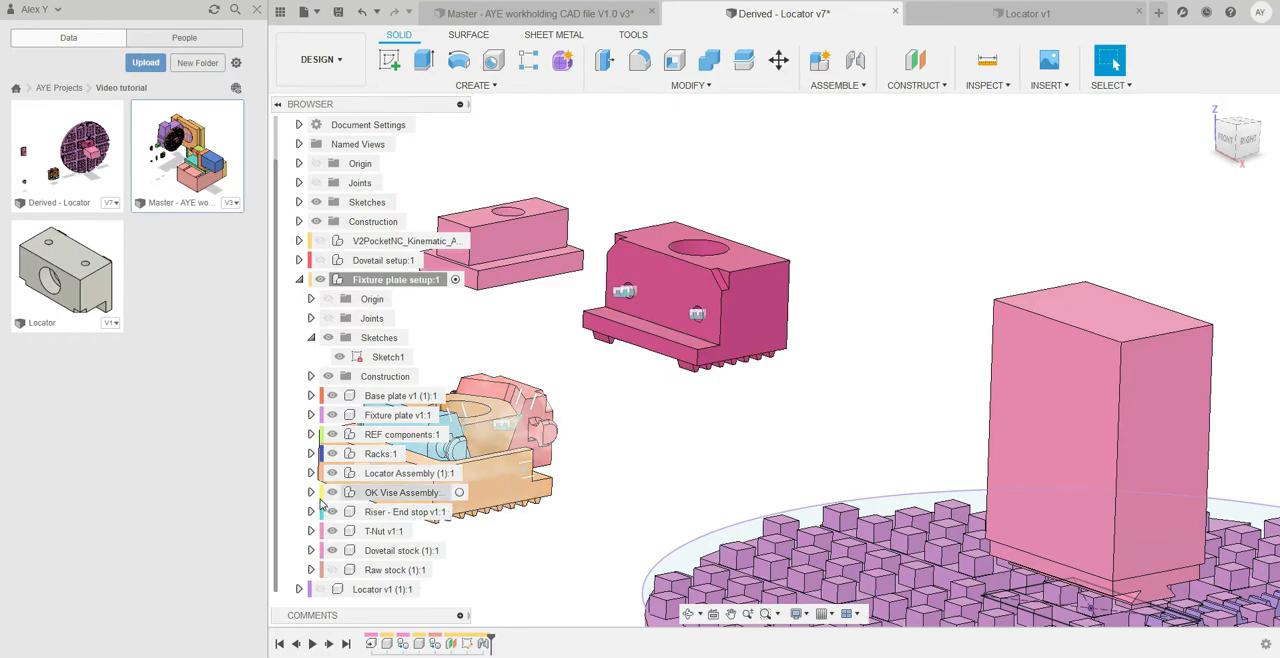
Expand the nested Locator Assembly and show its Locator - Soft Jaw component
{"action": "left_click", "coordinate": [375, 453]}
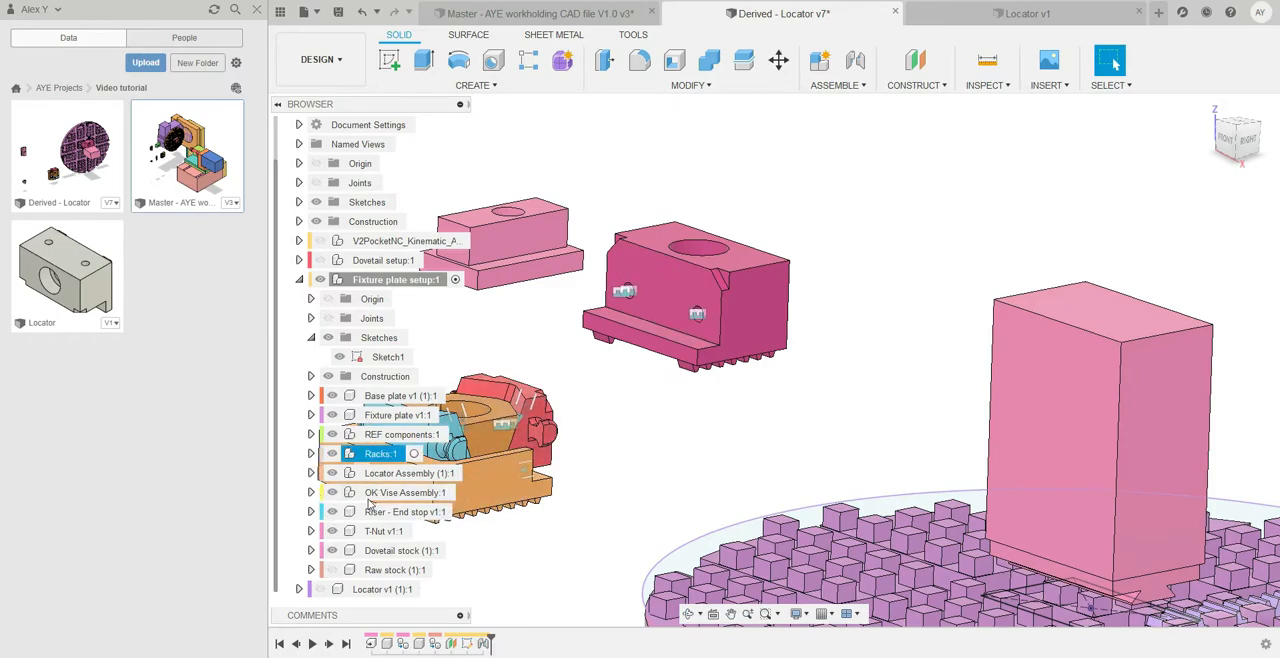
{"action": "left_click", "coordinate": [311, 473]}
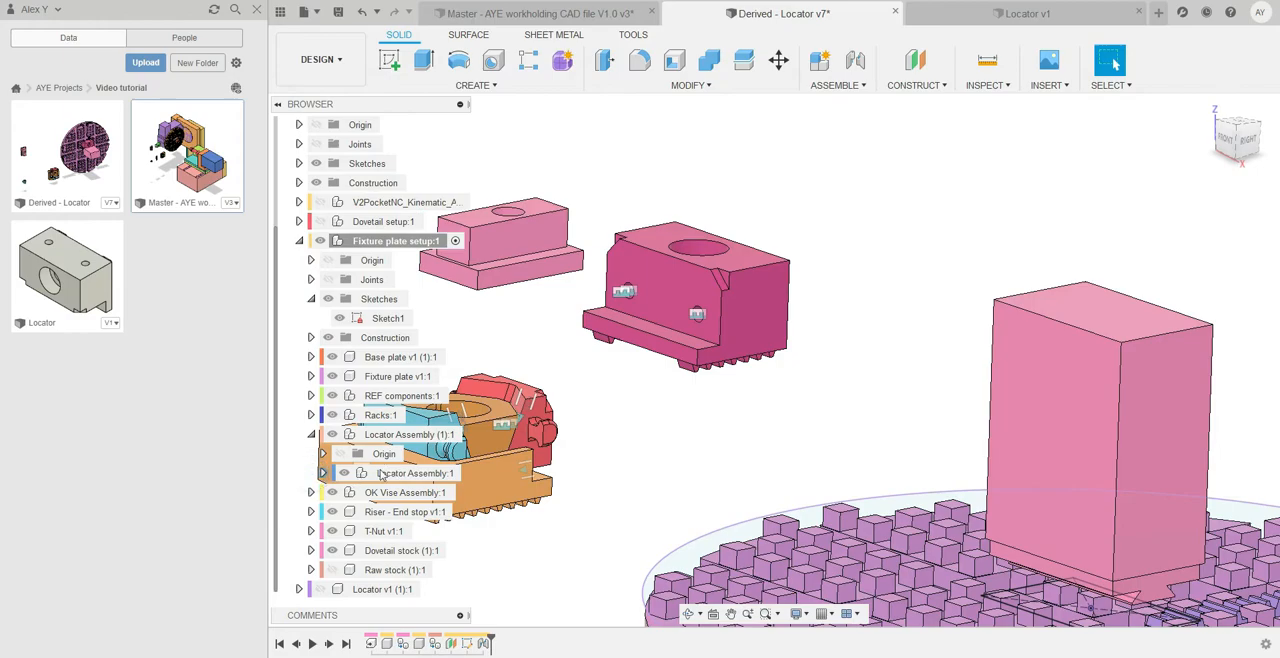
{"action": "left_click", "coordinate": [322, 473]}
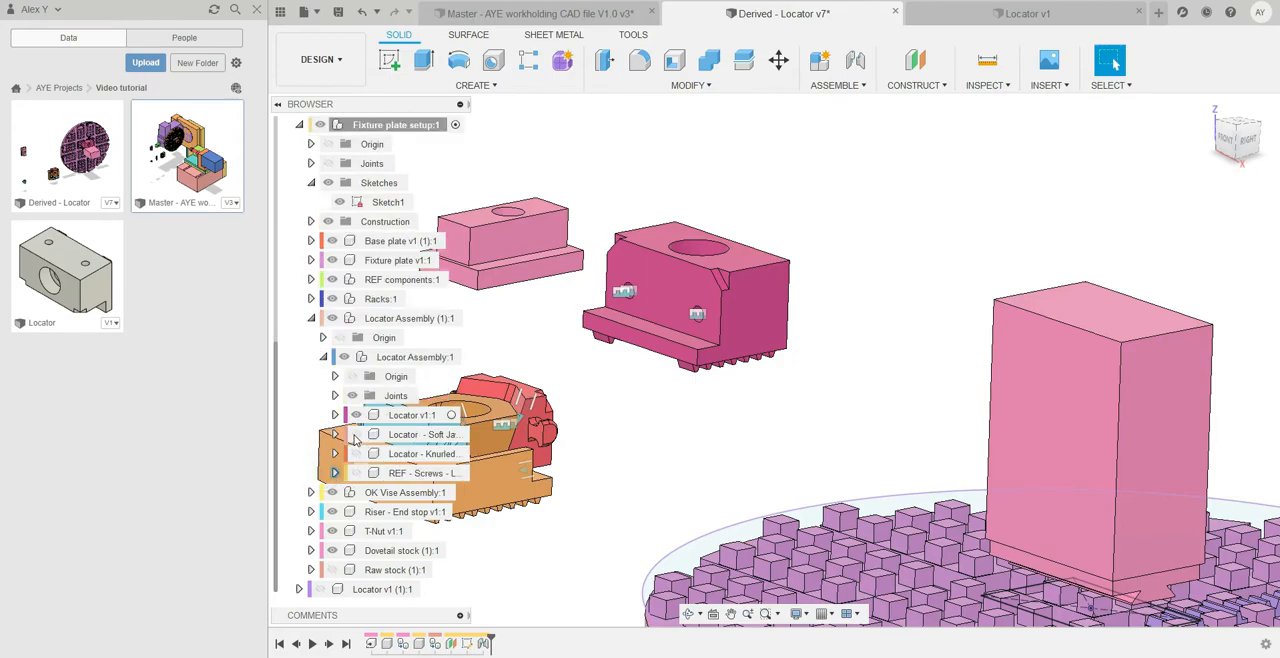
{"action": "left_click", "coordinate": [355, 435]}
{"action": "scroll", "coordinate": [647, 298], "scroll_direction": "down", "scroll_amount": 5}
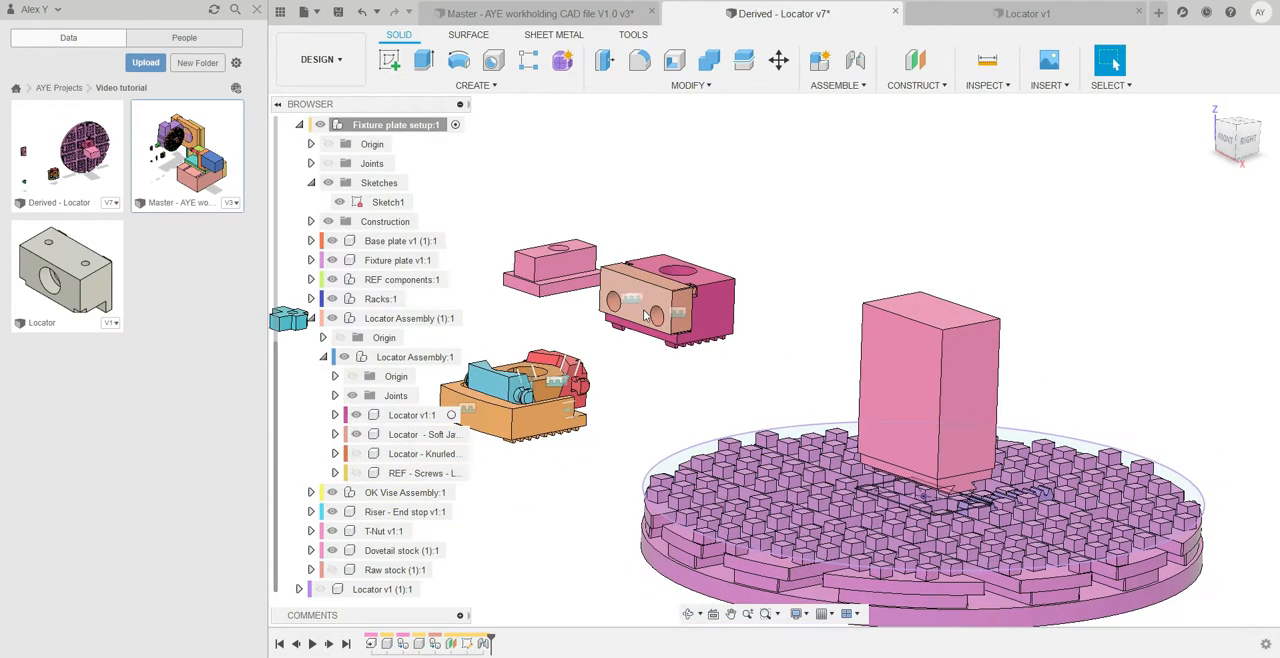
{"action": "middle_click_drag", "start_coordinate": [729, 337], "coordinate": [760, 303], "text": "shift"}
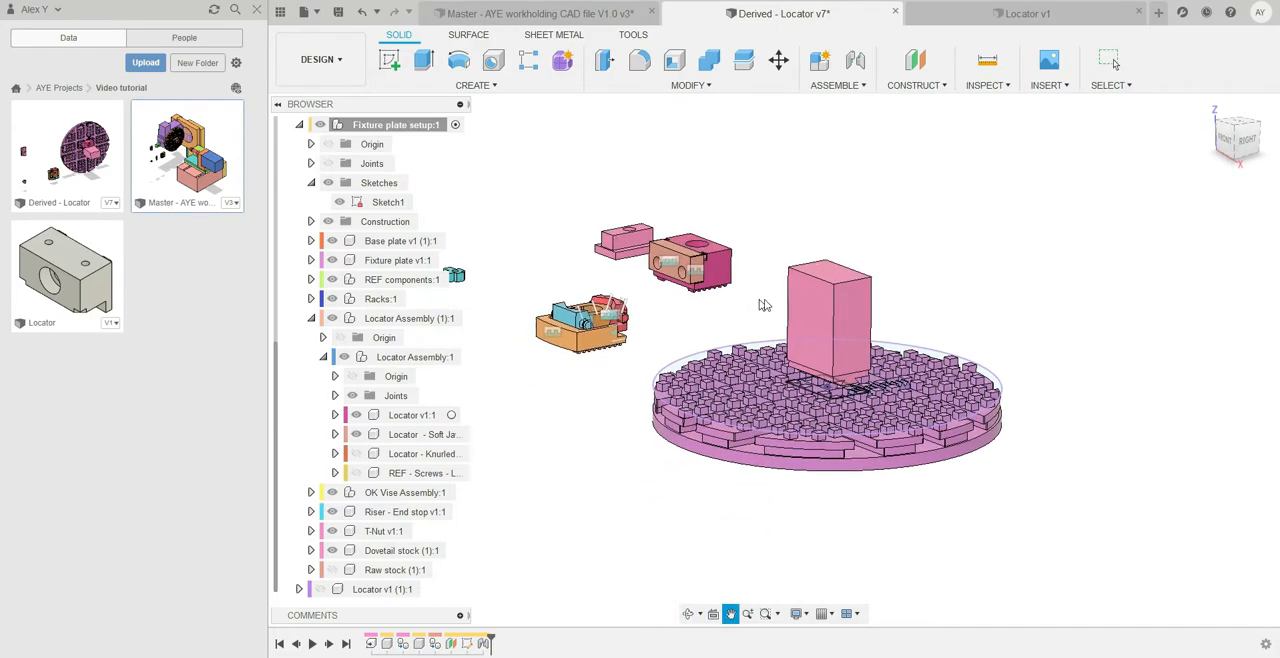
Set the first origin of a new joint to two-edge intersection mode and check its rigid motion type
{"action": "scroll", "coordinate": [868, 375], "scroll_direction": "up", "scroll_amount": 5}
{"action": "middle_click_drag", "start_coordinate": [888, 404], "coordinate": [858, 352], "text": "shift"}
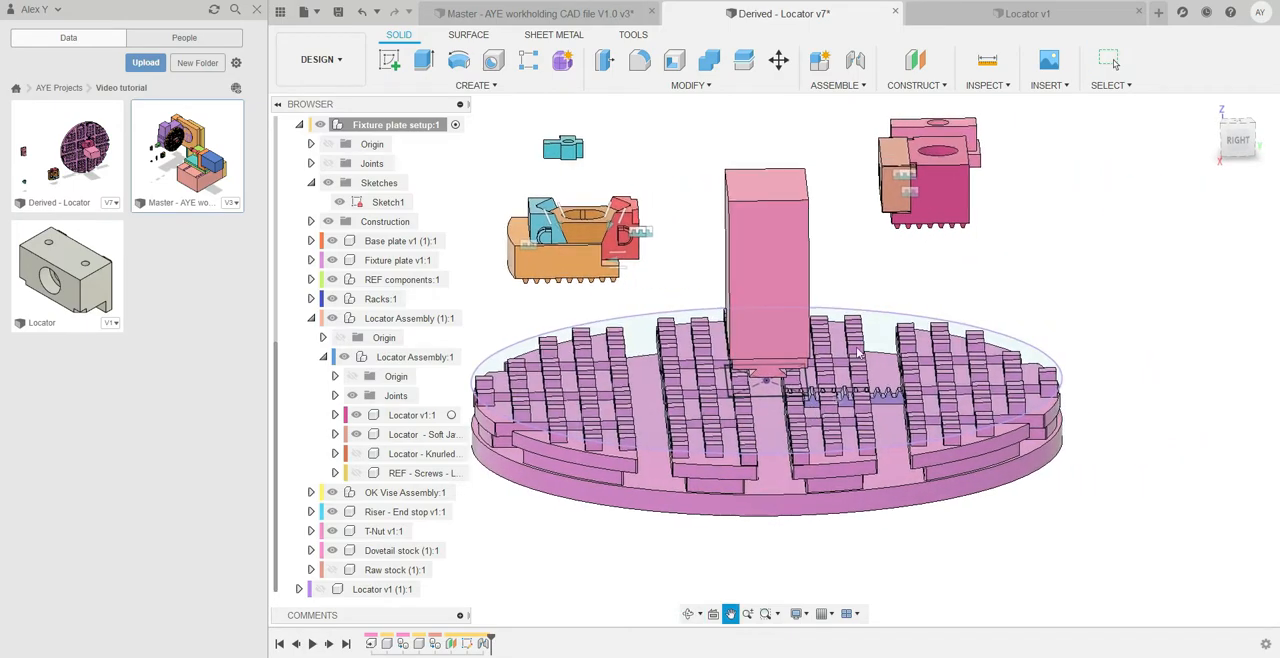
{"action": "left_click", "coordinate": [857, 65]}
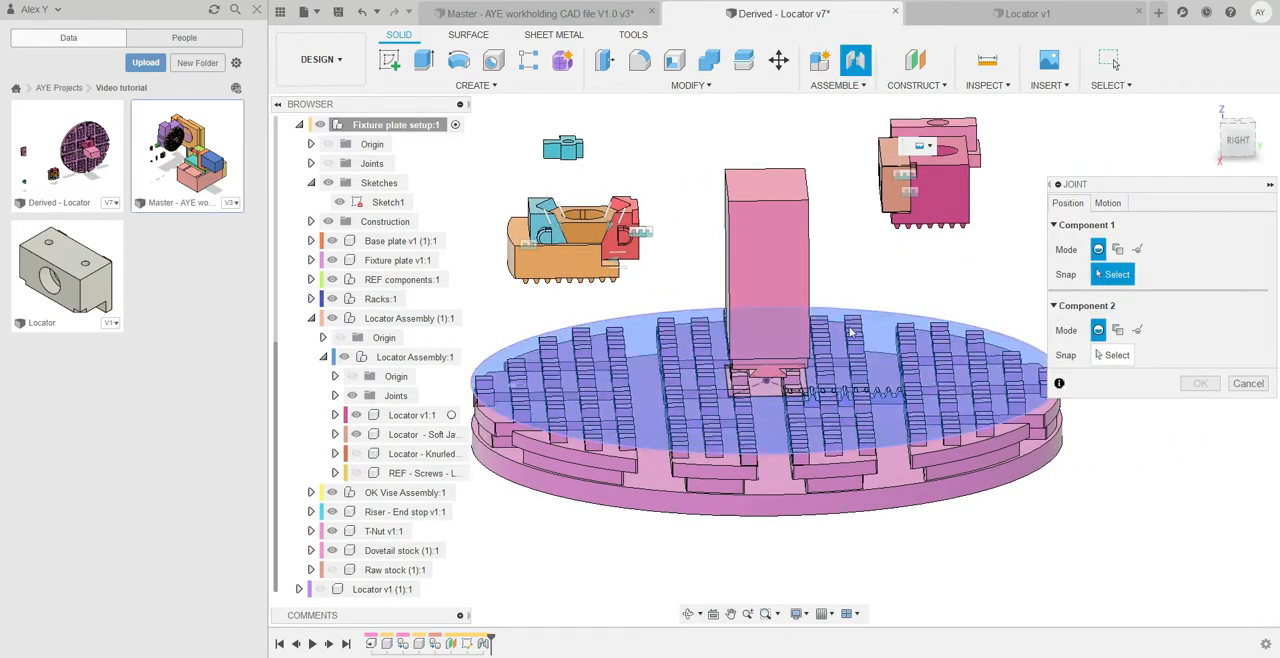
{"action": "scroll", "coordinate": [982, 279], "scroll_direction": "up", "scroll_amount": 1}
{"action": "middle_click_drag", "start_coordinate": [982, 279], "coordinate": [901, 242]}
{"action": "scroll", "coordinate": [946, 283], "scroll_direction": "up", "scroll_amount": 2}
{"action": "left_click", "coordinate": [1139, 250]}
{"action": "left_click", "coordinate": [1114, 208]}
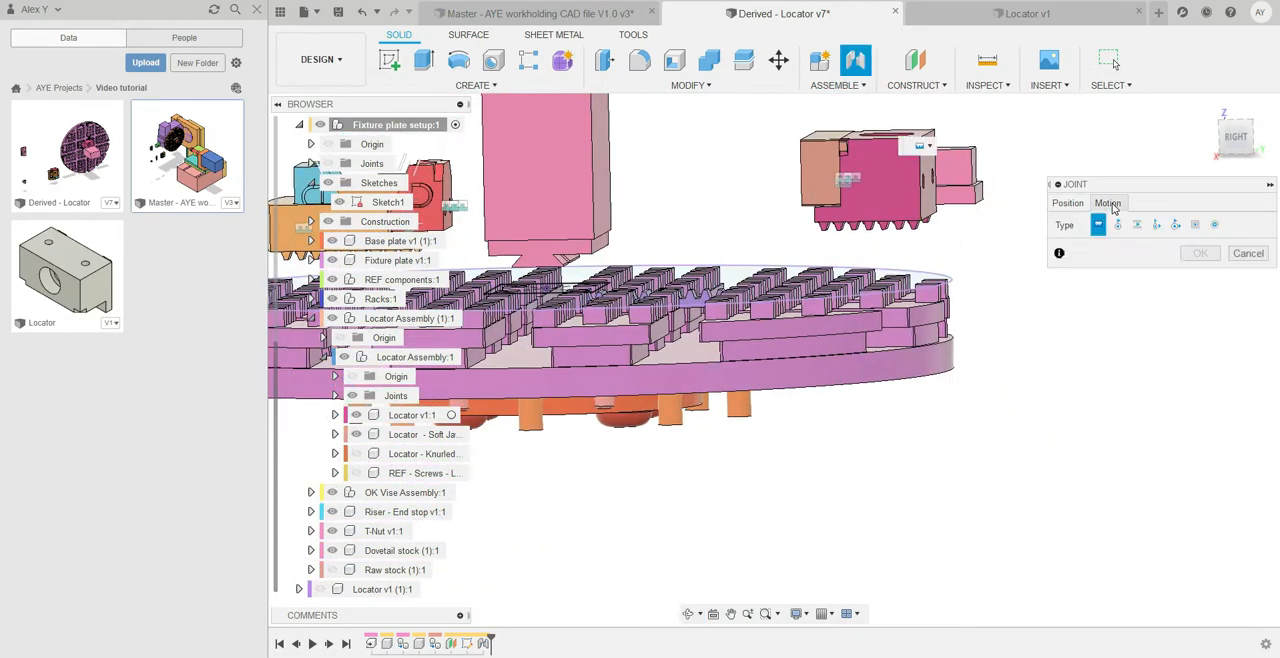
{"action": "middle_click_drag", "start_coordinate": [955, 258], "coordinate": [917, 307], "text": "shift"}
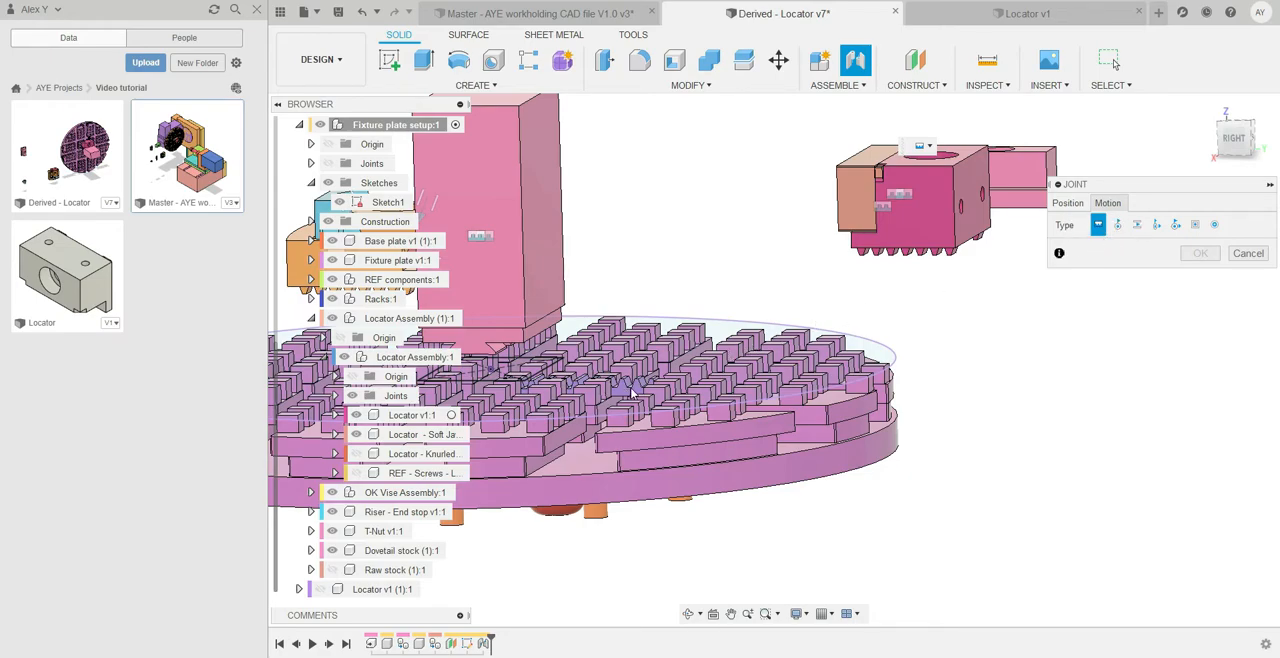
{"action": "left_click", "coordinate": [1071, 207]}
Define the joint's first origin by the slanted edge and the root edge of a tooth on the locator's underside
{"action": "scroll", "coordinate": [877, 261], "scroll_direction": "up", "scroll_amount": 6}
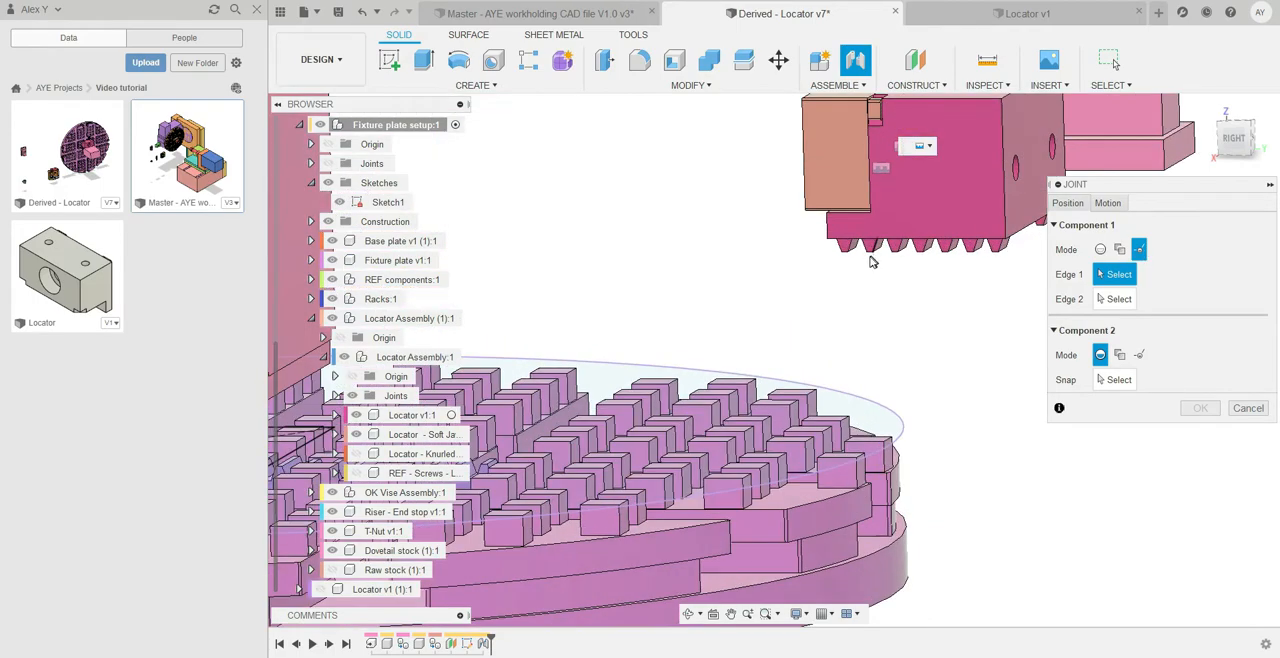
{"action": "middle_click_drag", "start_coordinate": [856, 257], "coordinate": [805, 205], "text": "shift"}
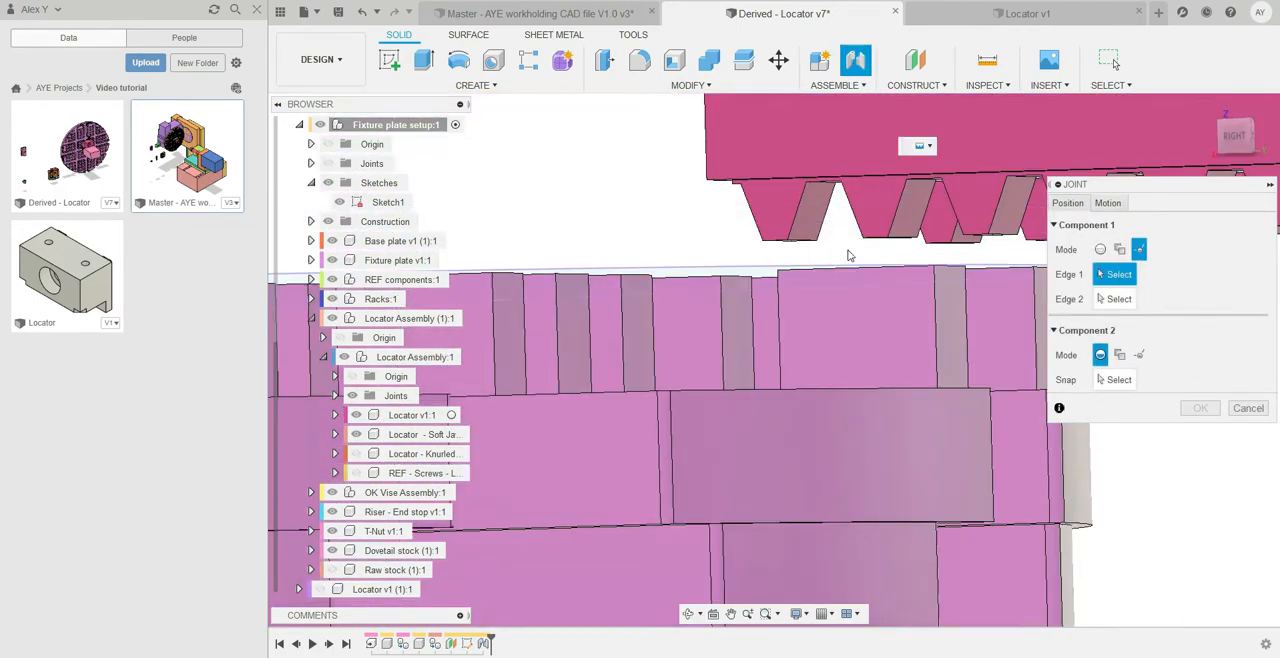
{"action": "scroll", "coordinate": [795, 196], "scroll_direction": "up", "scroll_amount": 4}
{"action": "left_click", "coordinate": [788, 178]}
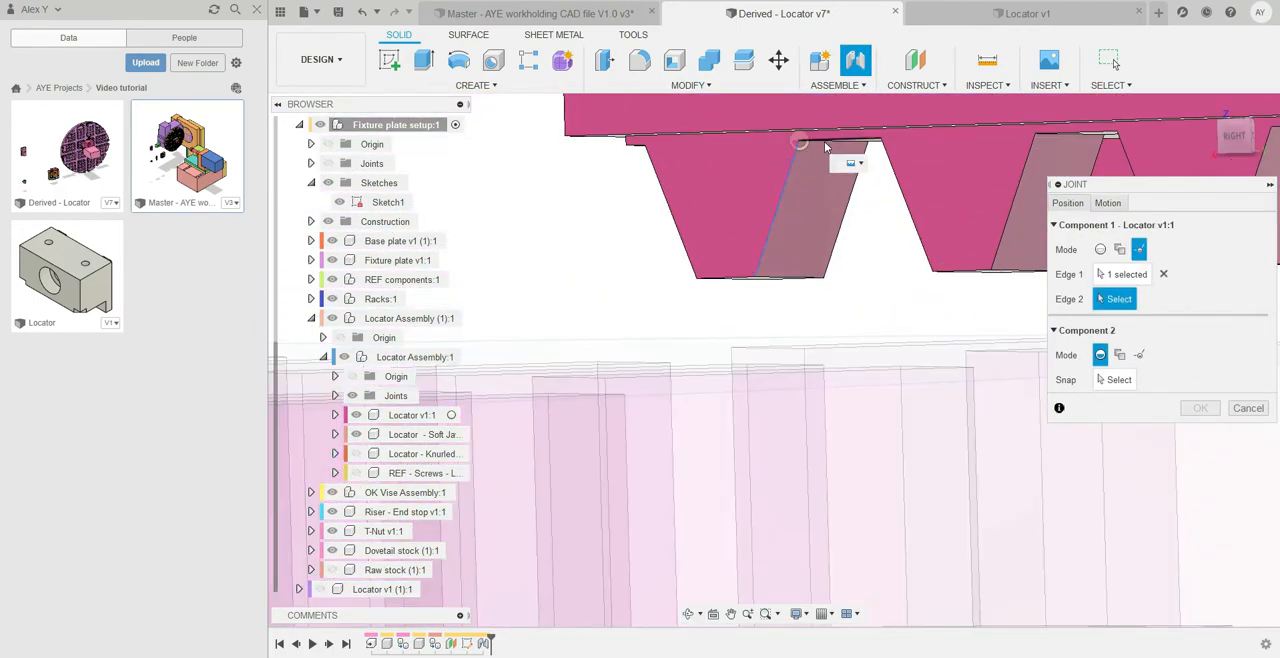
{"action": "left_click", "coordinate": [826, 146]}
Hide the fixture plate and Sketch1 to expose the rack
{"action": "scroll", "coordinate": [818, 270], "scroll_direction": "down", "scroll_amount": 5}
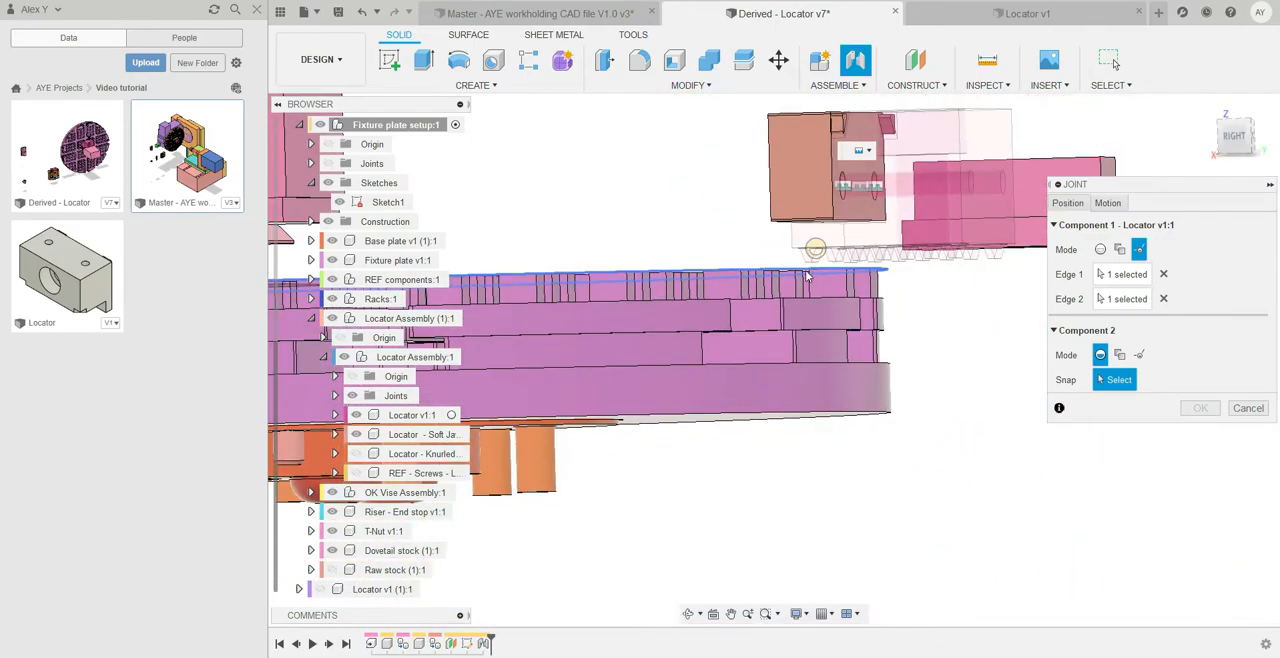
{"action": "middle_click_drag", "start_coordinate": [818, 270], "coordinate": [860, 342], "text": "shift"}
{"action": "scroll", "coordinate": [658, 277], "scroll_direction": "up", "scroll_amount": 5}
{"action": "middle_click_drag", "start_coordinate": [647, 274], "coordinate": [620, 276], "text": "shift"}
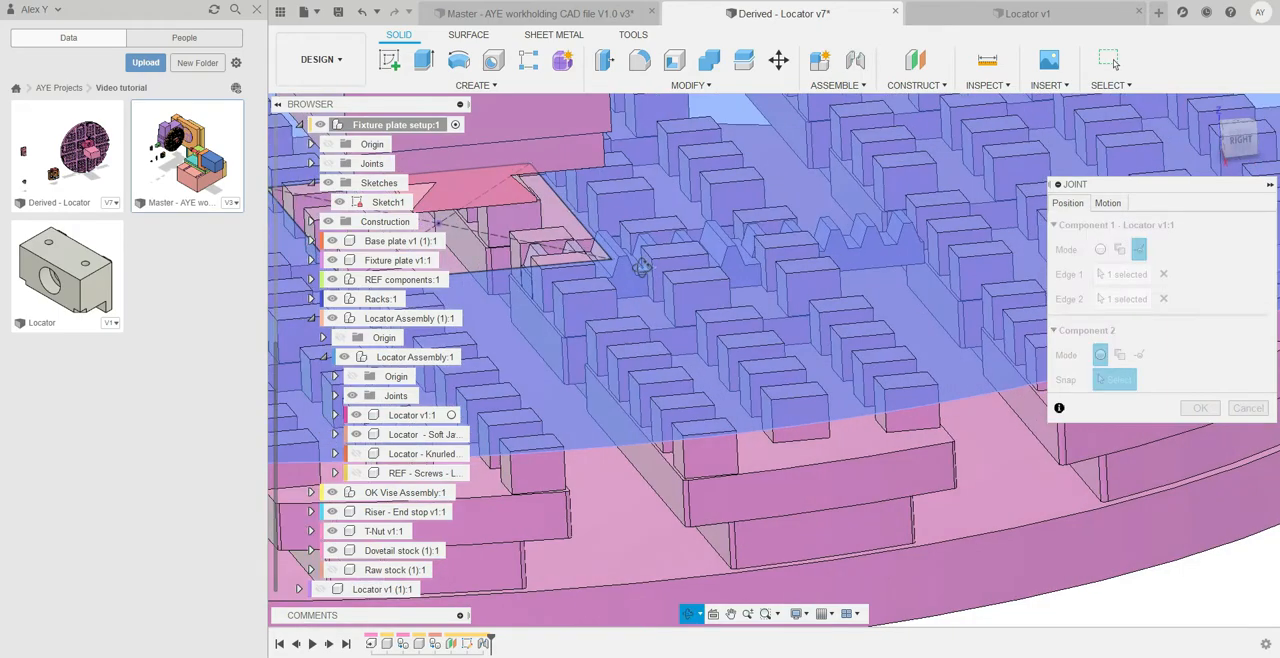
{"action": "left_click", "coordinate": [332, 260]}
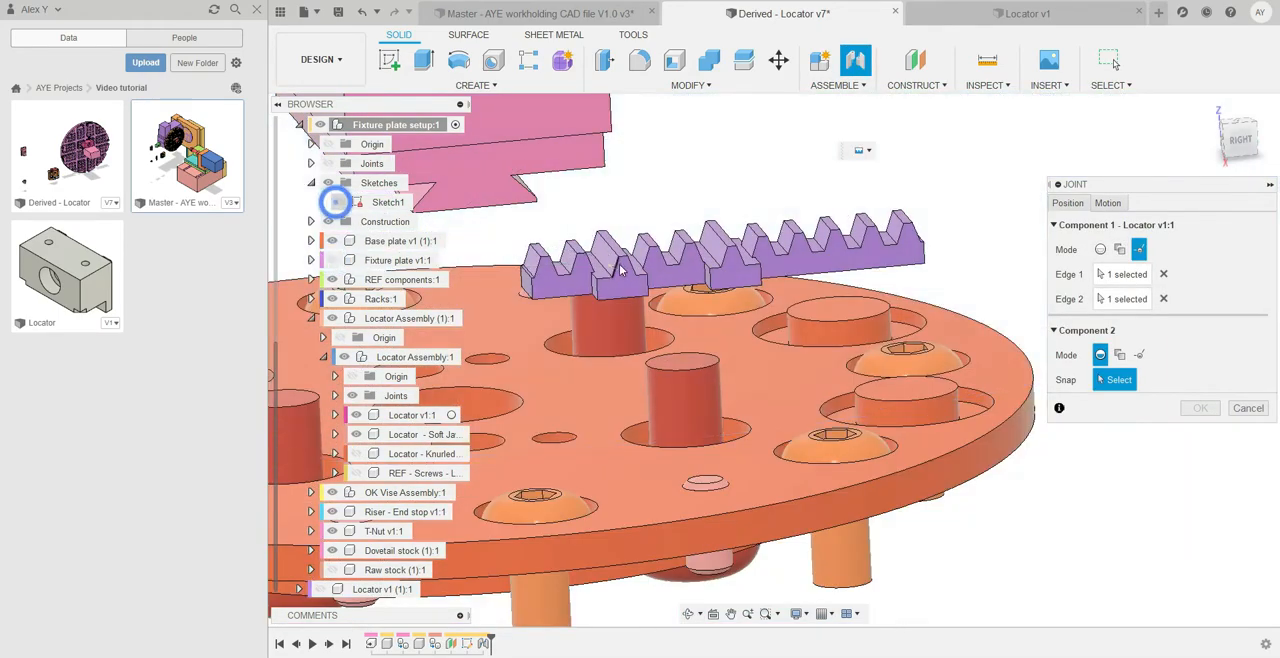
Define the joint's second origin by the intersection of the slanted edge and the crest edge of a rack tooth
{"action": "scroll", "coordinate": [664, 244], "scroll_direction": "up", "scroll_amount": 8}
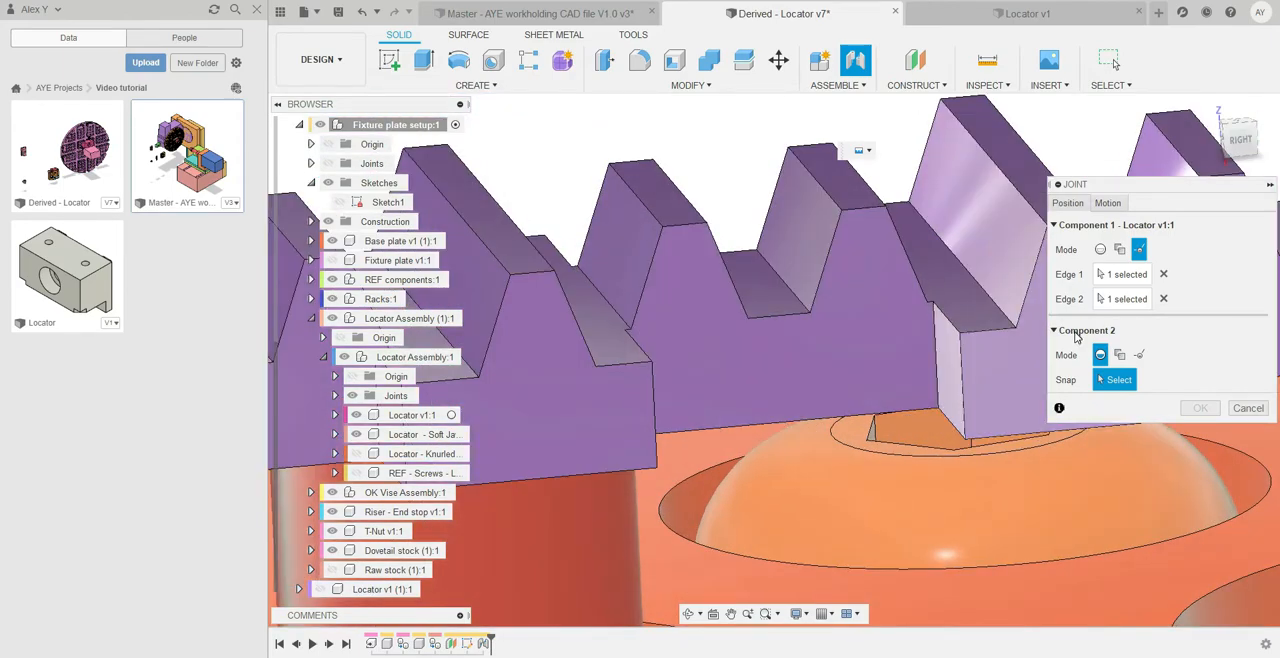
{"action": "left_click", "coordinate": [1140, 355]}
{"action": "left_click", "coordinate": [657, 252]}
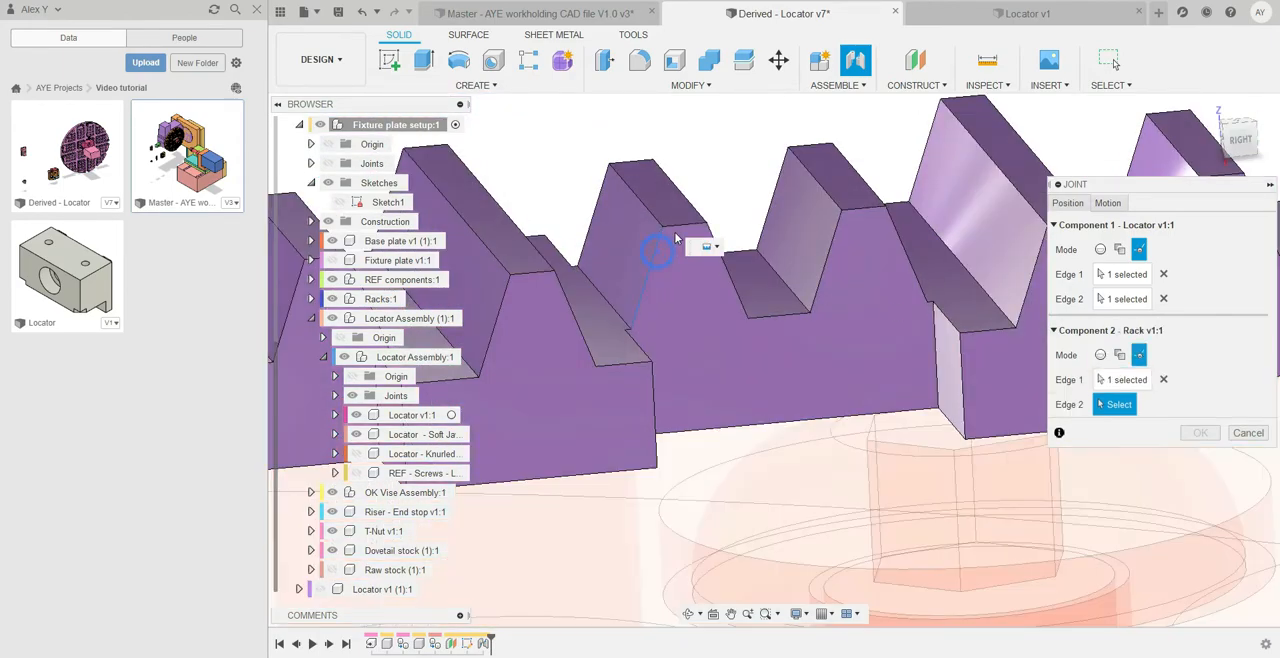
{"action": "left_click", "coordinate": [676, 230]}
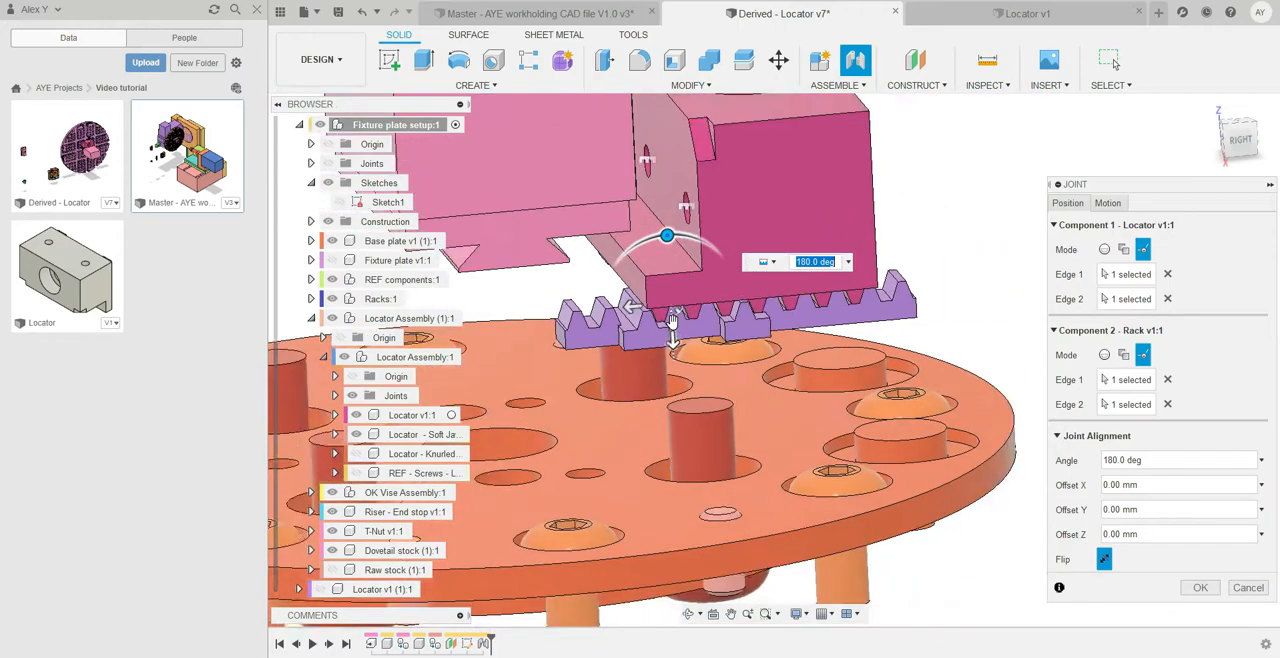
Create the locator-to-rack joint with an angle of 180 degrees and zero offsets
{"action": "scroll", "coordinate": [759, 351], "scroll_direction": "down", "scroll_amount": 5}
{"action": "middle_click_drag", "start_coordinate": [846, 328], "coordinate": [922, 190], "text": "shift"}
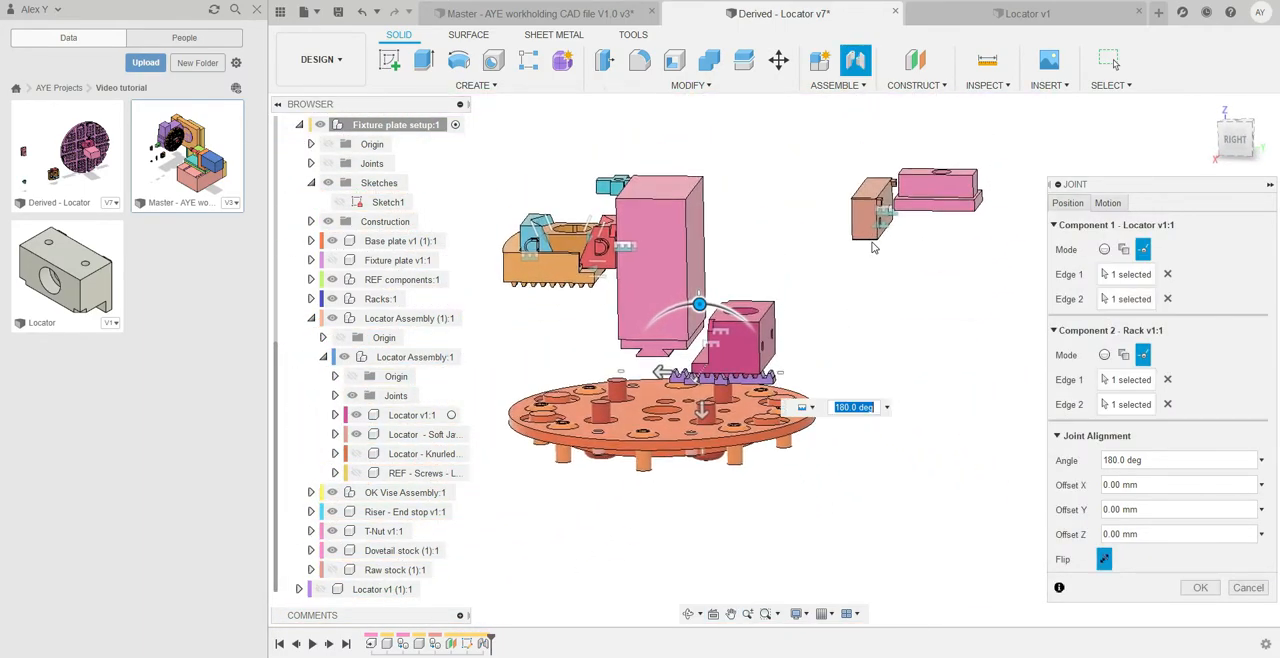
{"action": "scroll", "coordinate": [873, 200], "scroll_direction": "up", "scroll_amount": 2}
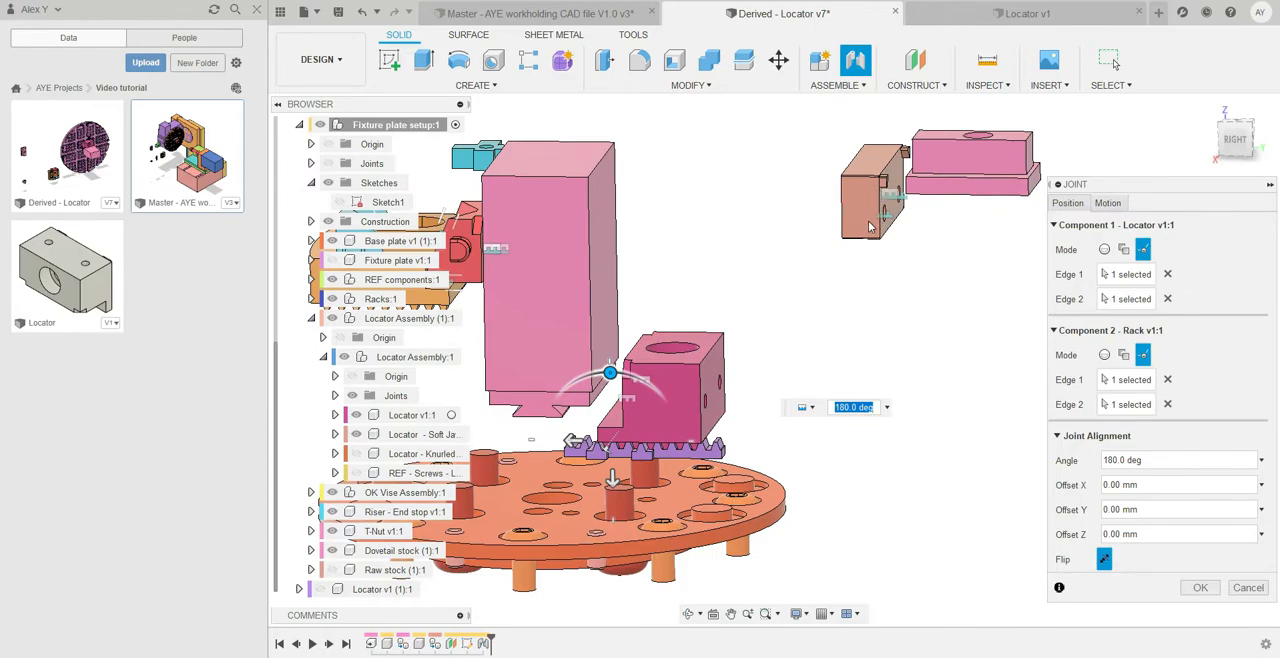
{"action": "left_click", "coordinate": [1197, 588]}
Examine in the right view how the locator meshes with the rack and how its soft jaw meets the dovetail stock
{"action": "scroll", "coordinate": [588, 404], "scroll_direction": "up", "scroll_amount": 2}
{"action": "scroll", "coordinate": [588, 404], "scroll_direction": "up", "scroll_amount": 1}
{"action": "middle_click_drag", "start_coordinate": [588, 404], "coordinate": [725, 399]}
{"action": "scroll", "coordinate": [718, 420], "scroll_direction": "up", "scroll_amount": 3}
{"action": "left_click", "coordinate": [1236, 140]}
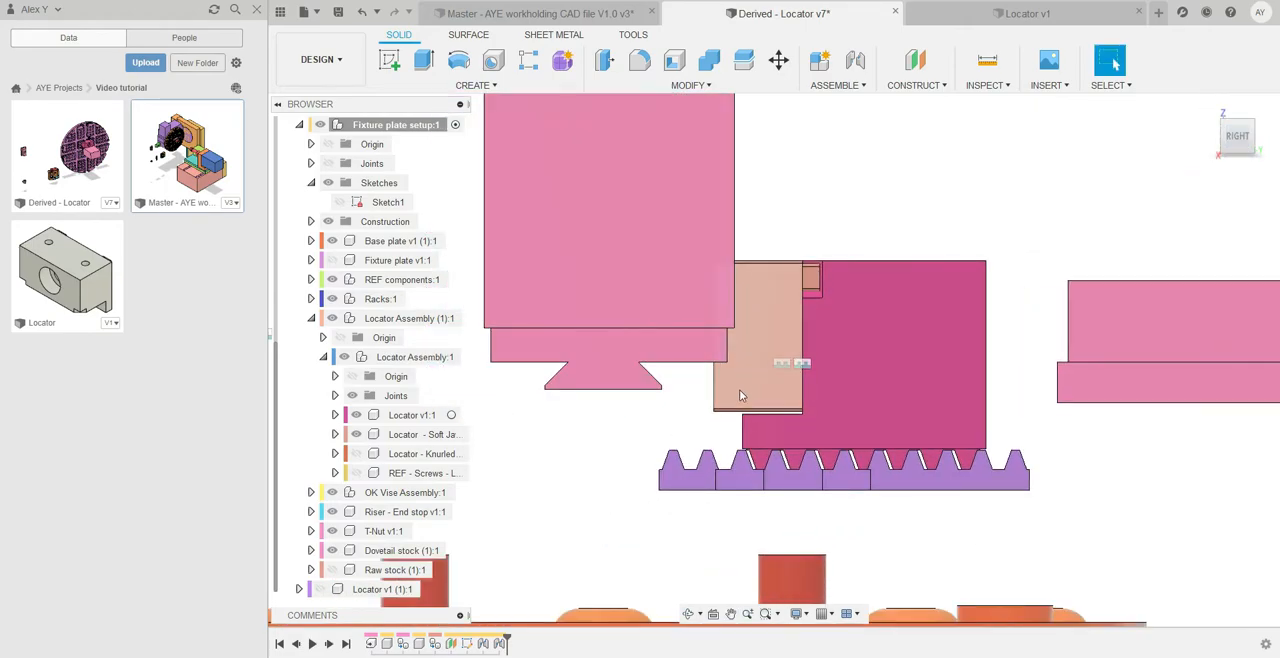
{"action": "scroll", "coordinate": [739, 389], "scroll_direction": "up", "scroll_amount": 4}
{"action": "scroll", "coordinate": [723, 424], "scroll_direction": "up", "scroll_amount": 1}
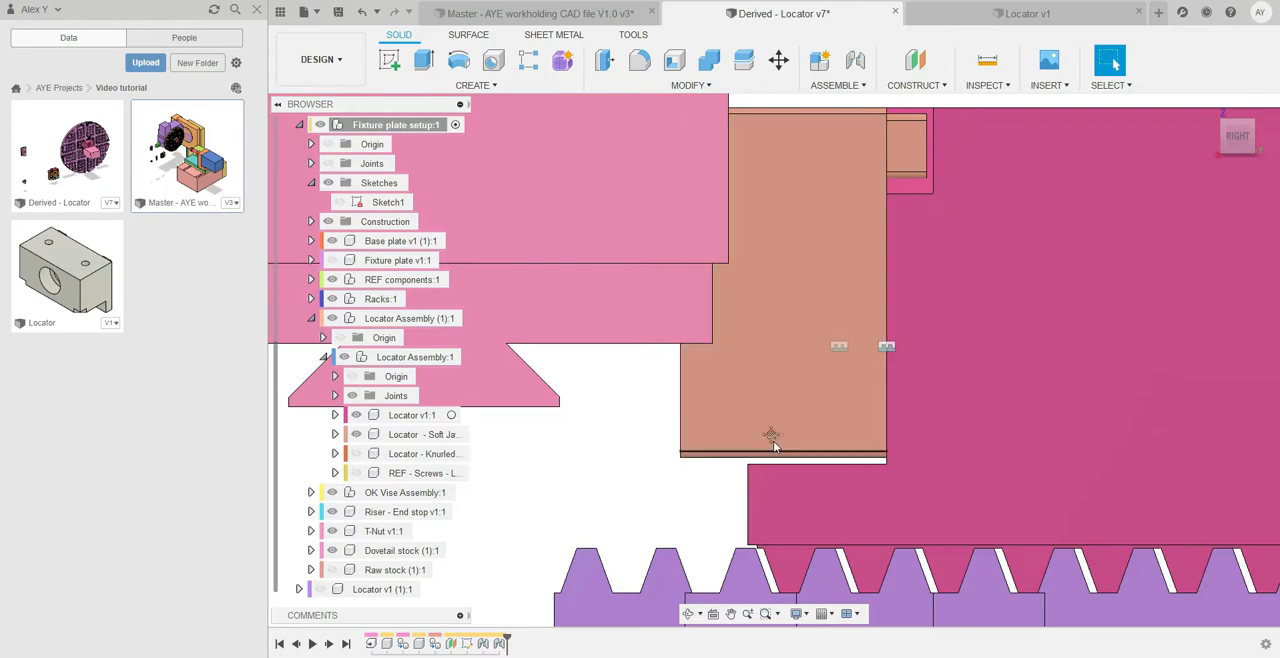
{"action": "middle_click_drag", "start_coordinate": [747, 431], "coordinate": [737, 398]}
{"action": "scroll", "coordinate": [737, 398], "scroll_direction": "up", "scroll_amount": 2}
{"action": "scroll", "coordinate": [795, 449], "scroll_direction": "down", "scroll_amount": 3}
{"action": "scroll", "coordinate": [795, 455], "scroll_direction": "down", "scroll_amount": 2}
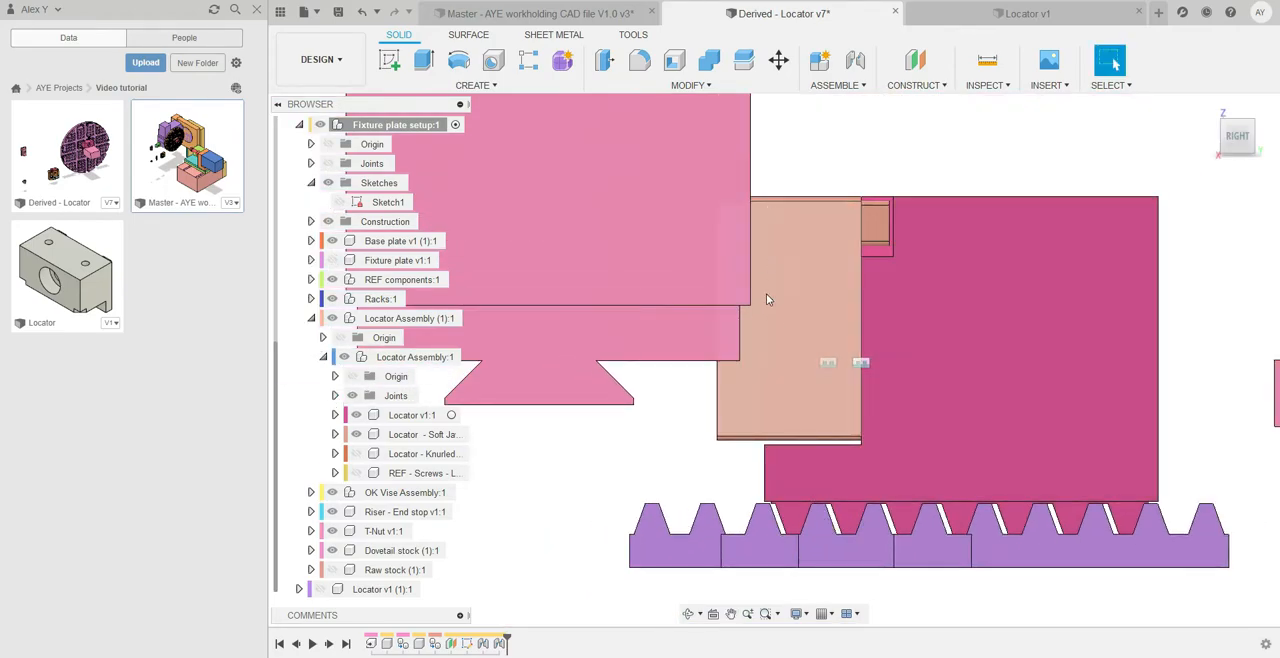
{"action": "scroll", "coordinate": [770, 357], "scroll_direction": "down", "scroll_amount": 1}
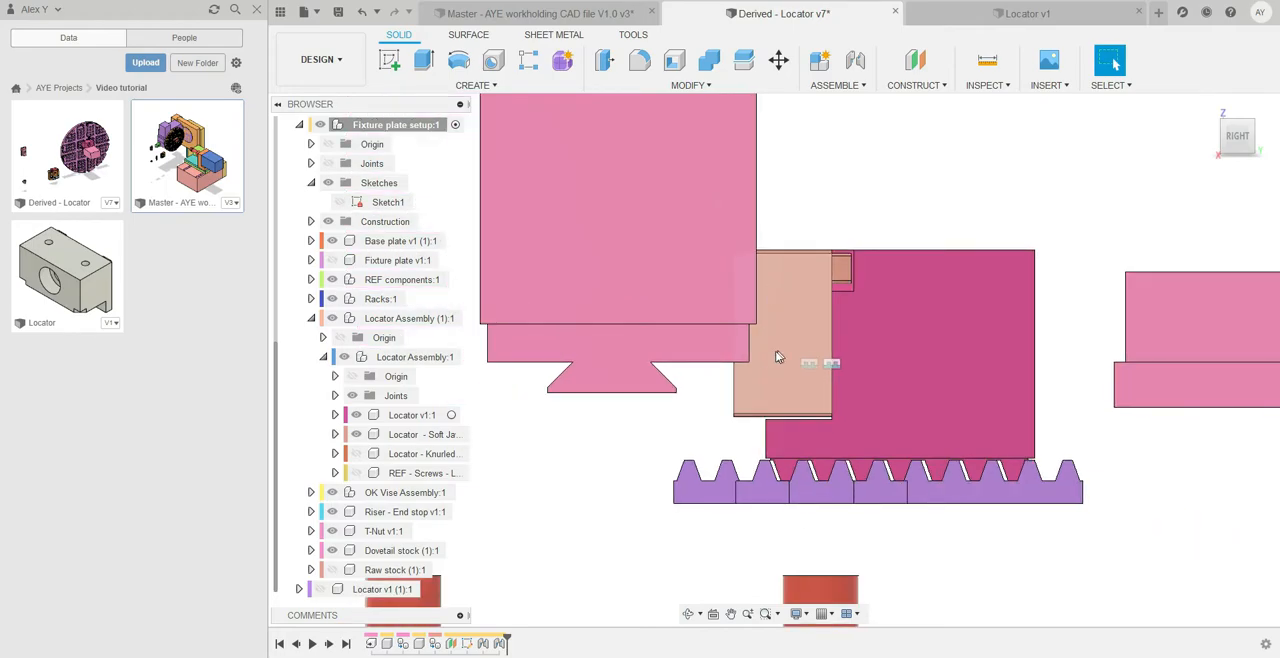
{"action": "scroll", "coordinate": [760, 382], "scroll_direction": "down", "scroll_amount": 4}
{"action": "mouse_move", "coordinate": [757, 394]}
{"action": "middle_mouse_down", "text": "shift"}
{"action": "mouse_move", "coordinate": [771, 403]}
{"action": "mouse_move", "coordinate": [762, 390]}
{"action": "middle_mouse_up", "text": "shift"}
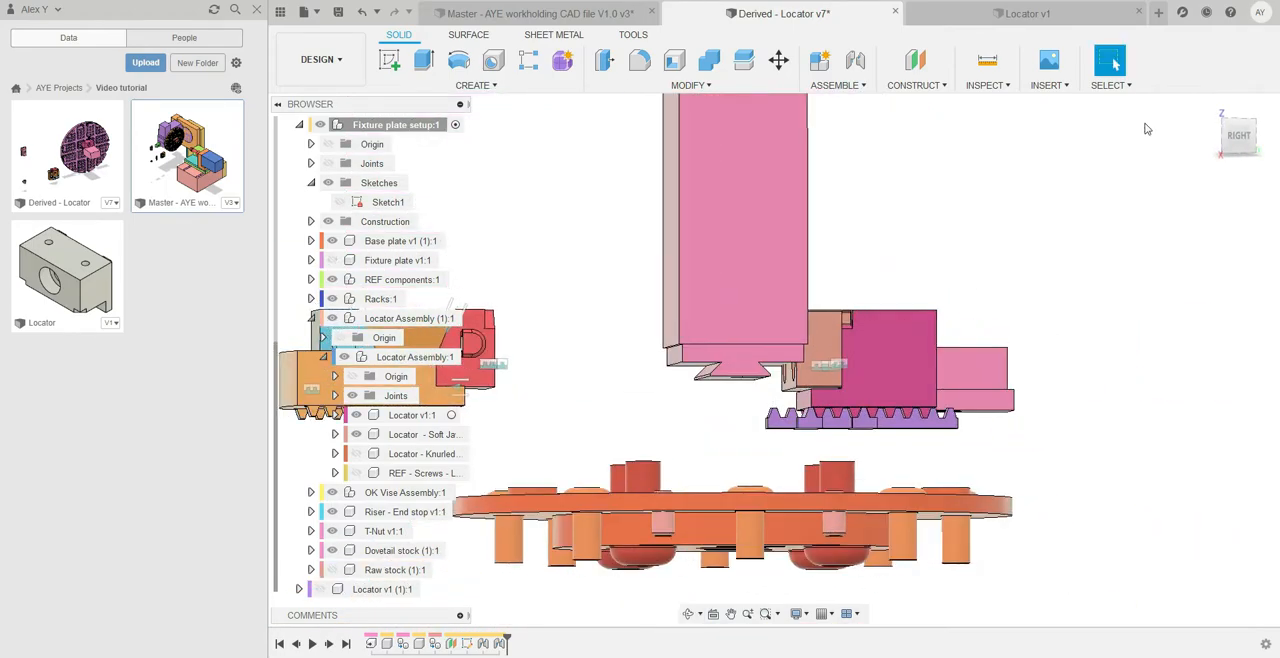
{"action": "left_click", "coordinate": [1240, 138]}
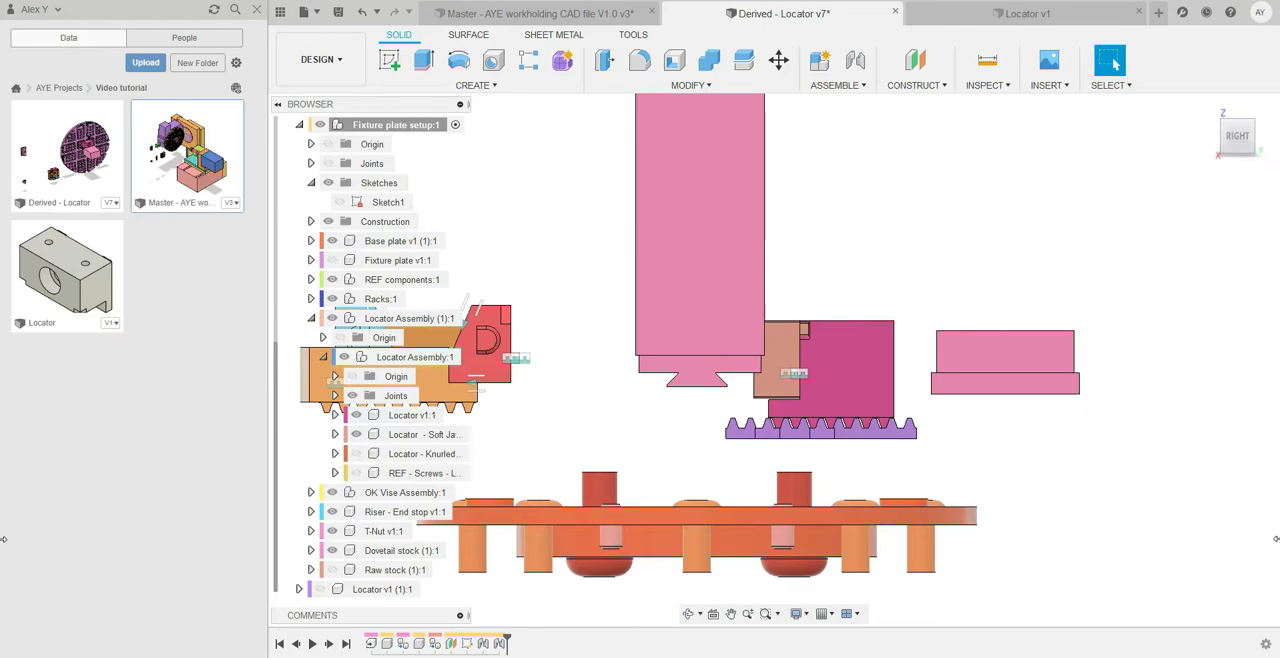
Show the fixture plate again beneath the jointed locator and dovetail stock
{"action": "middle_click_drag", "start_coordinate": [1143, 483], "coordinate": [1114, 489], "text": "shift"}
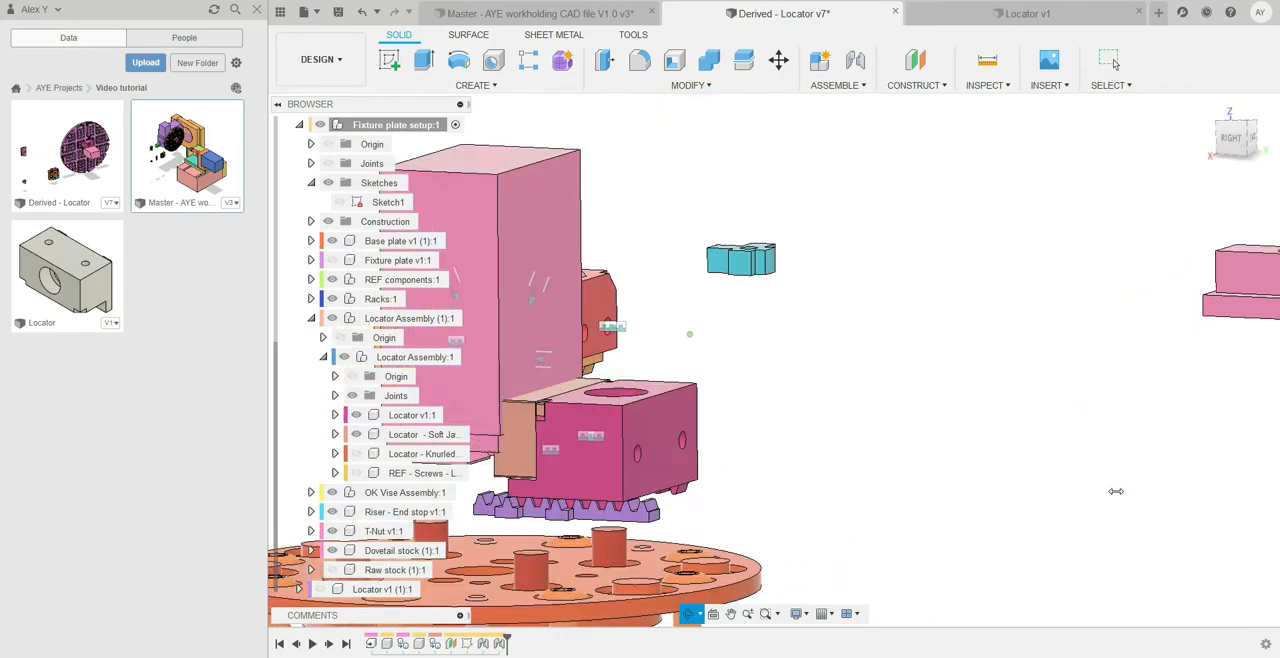
{"action": "scroll", "coordinate": [1105, 494], "scroll_direction": "down", "scroll_amount": 2}
{"action": "middle_click_drag", "start_coordinate": [1008, 526], "coordinate": [1159, 435]}
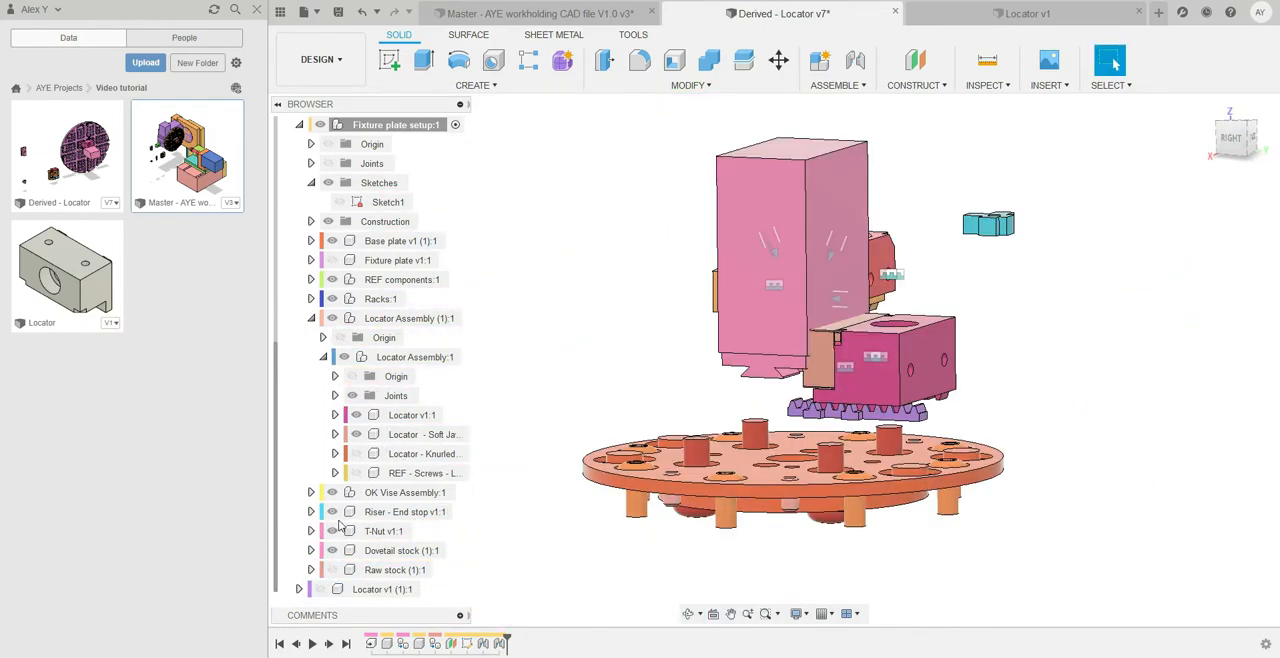
{"action": "left_click", "coordinate": [332, 260]}
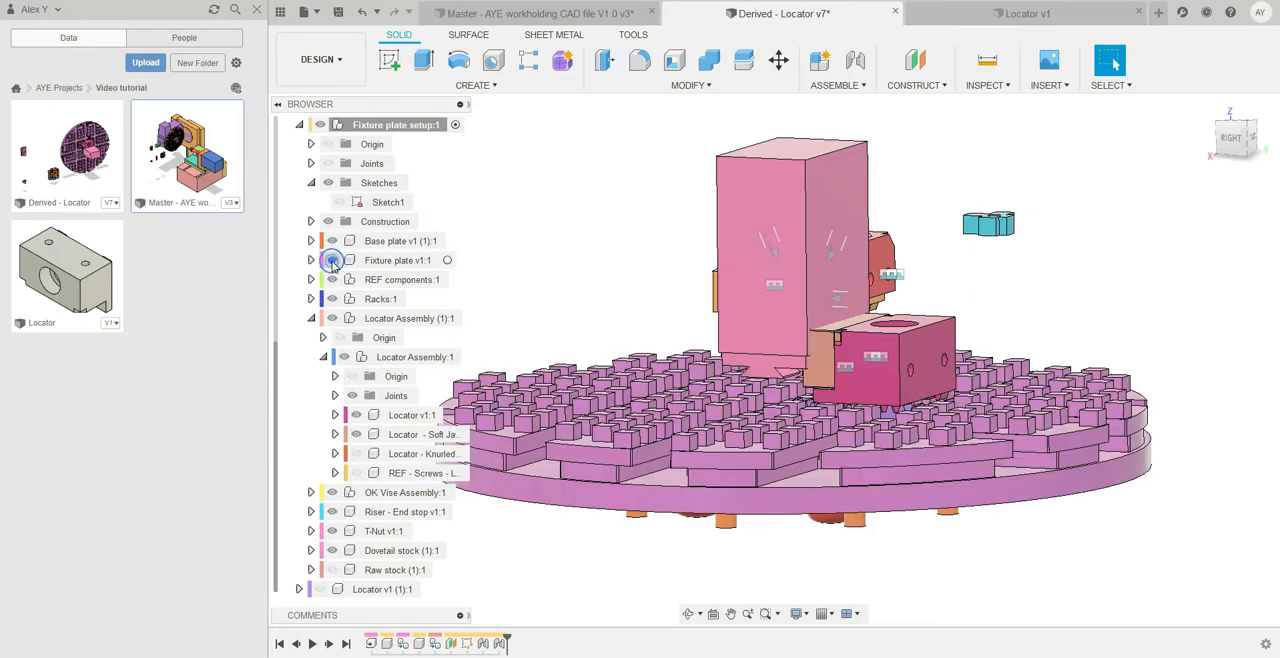
Examine how the locator's teeth engage the rack between the pins of the fixture plate
{"action": "scroll", "coordinate": [995, 433], "scroll_direction": "up", "scroll_amount": 6}
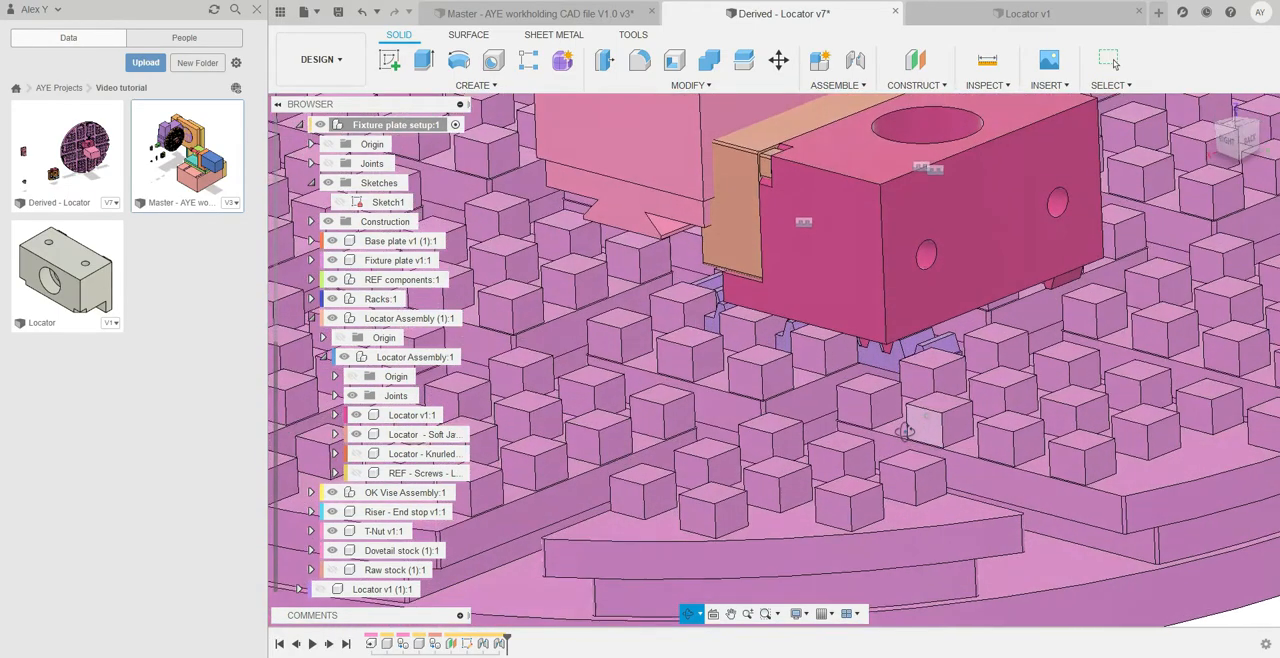
{"action": "scroll", "coordinate": [937, 368], "scroll_direction": "up", "scroll_amount": 5}
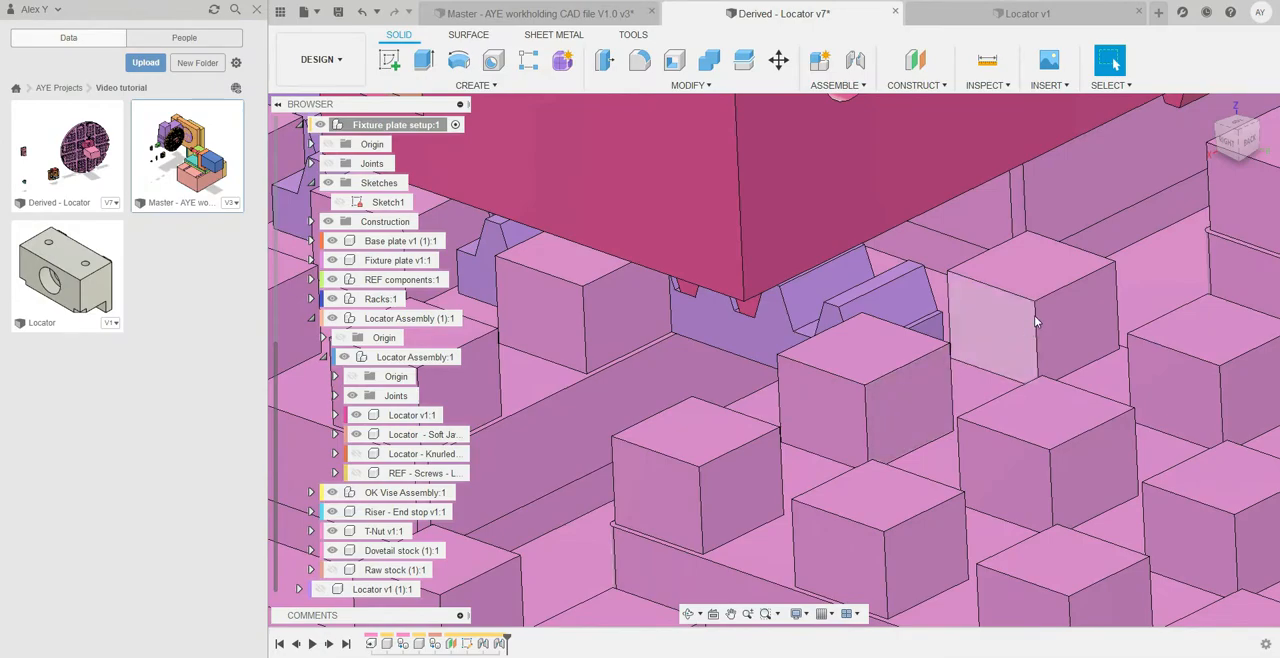
{"action": "scroll", "coordinate": [1024, 318], "scroll_direction": "down", "scroll_amount": 6}
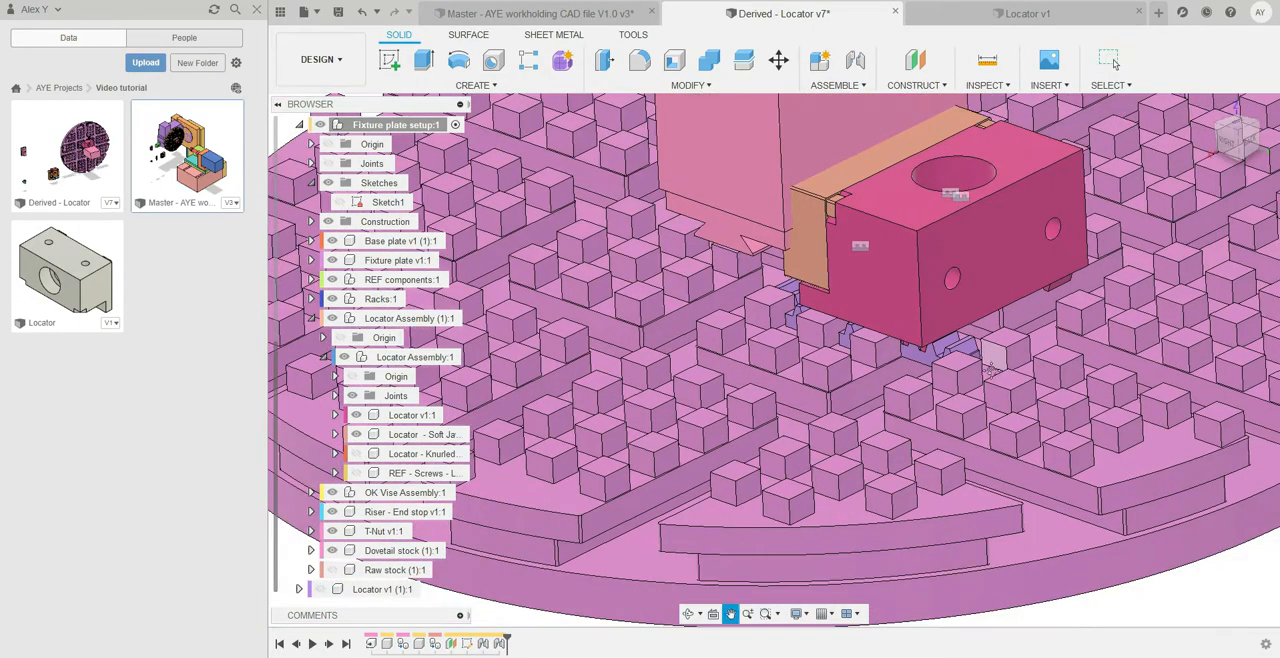
{"action": "scroll", "coordinate": [945, 393], "scroll_direction": "up", "scroll_amount": 6}
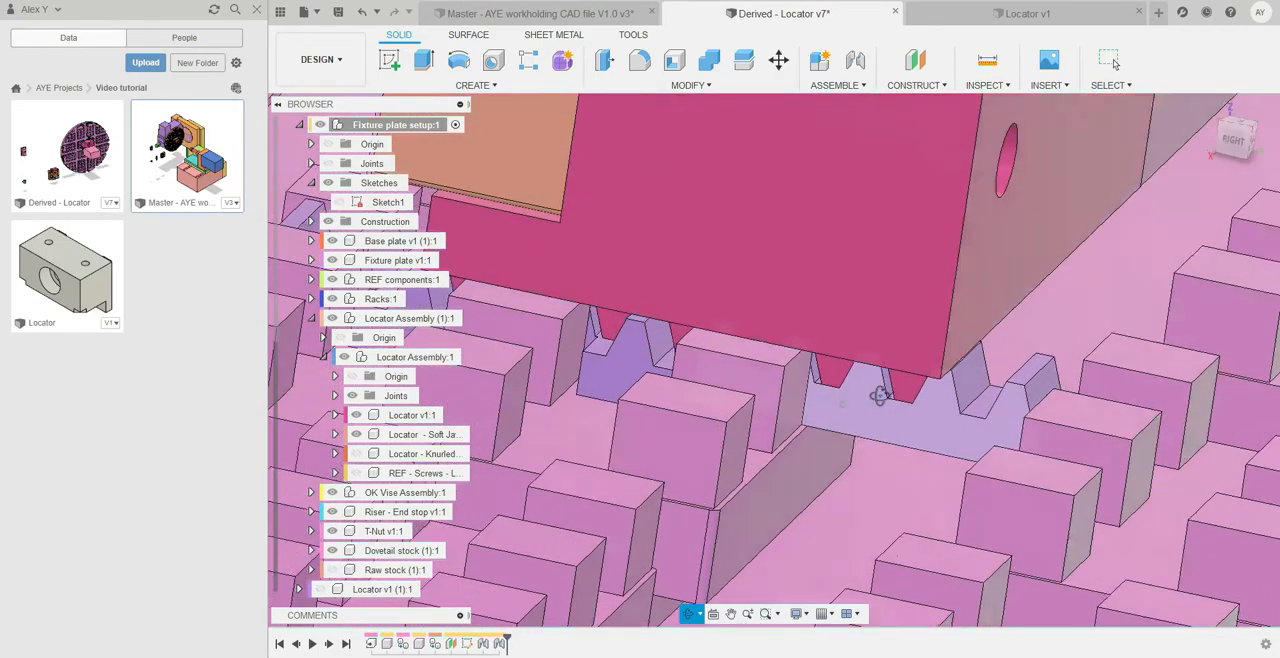
{"action": "middle_click_drag", "start_coordinate": [879, 395], "coordinate": [709, 400], "text": "shift"}
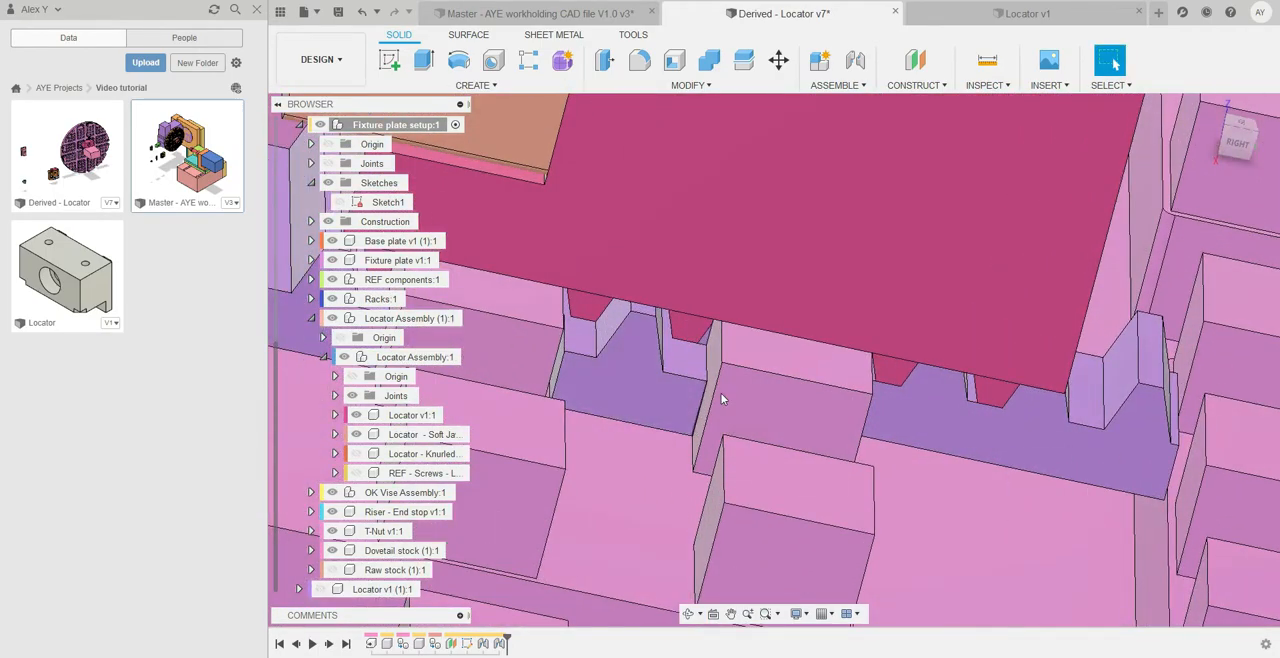
{"action": "scroll", "coordinate": [780, 415], "scroll_direction": "down", "scroll_amount": 4}
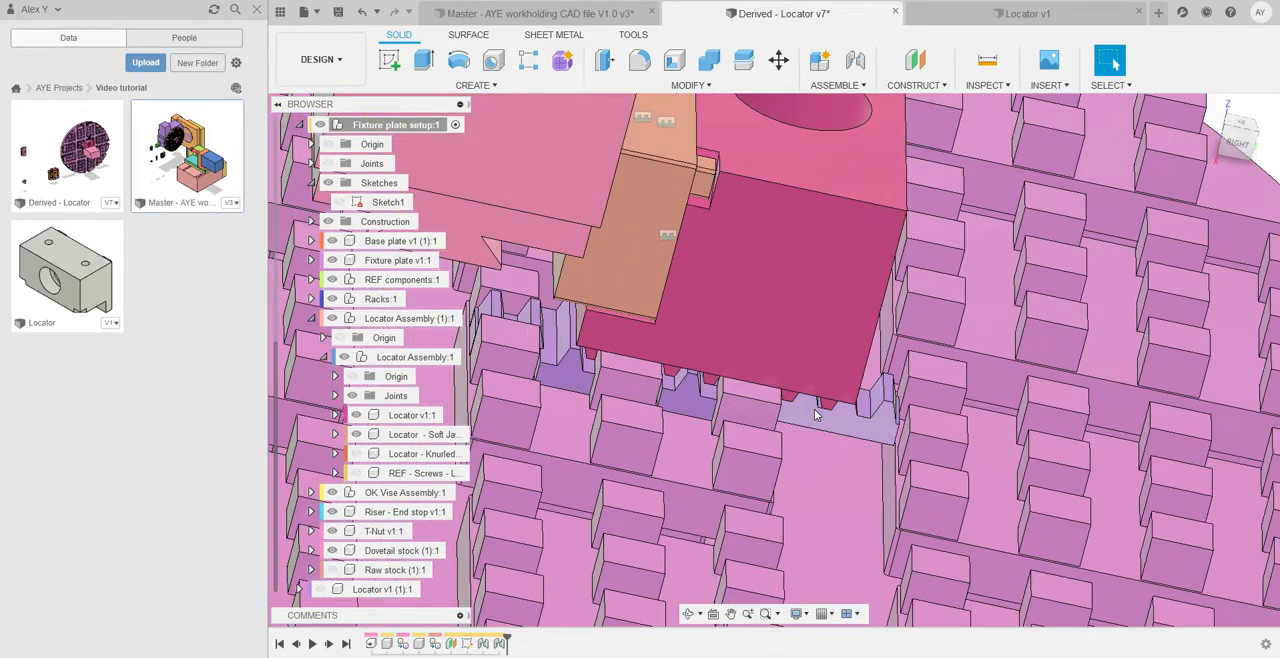
{"action": "scroll", "coordinate": [682, 409], "scroll_direction": "up", "scroll_amount": 5}
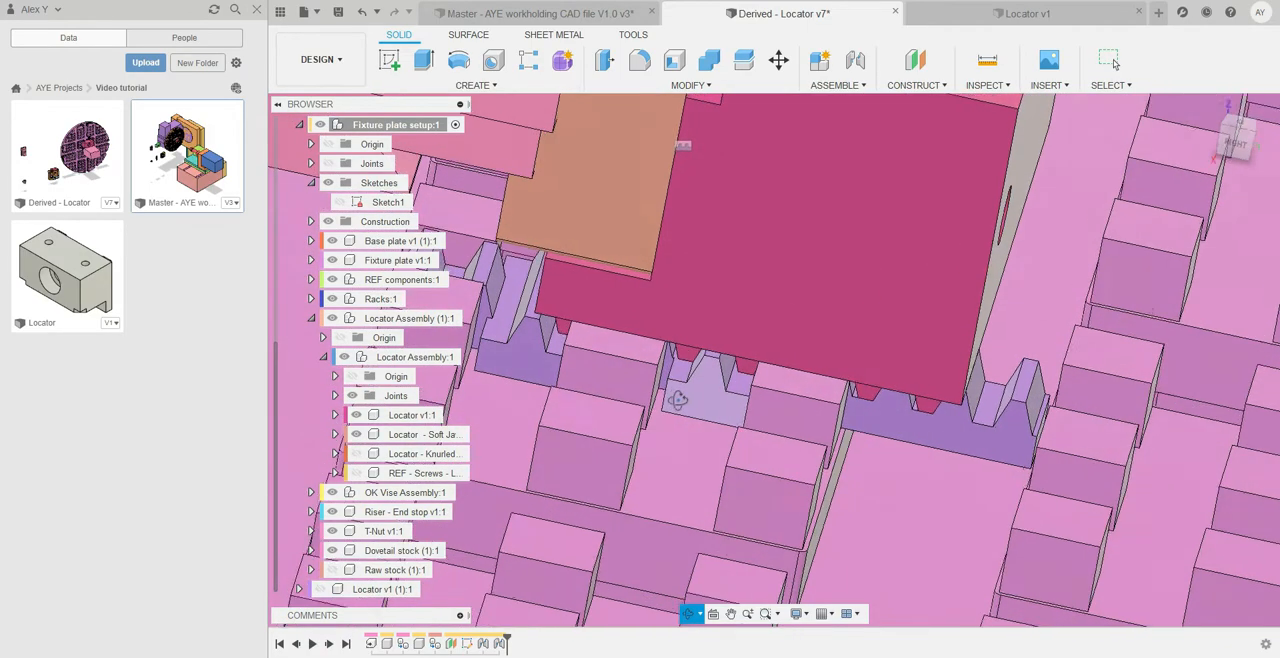
{"action": "scroll", "coordinate": [683, 407], "scroll_direction": "up", "scroll_amount": 4}
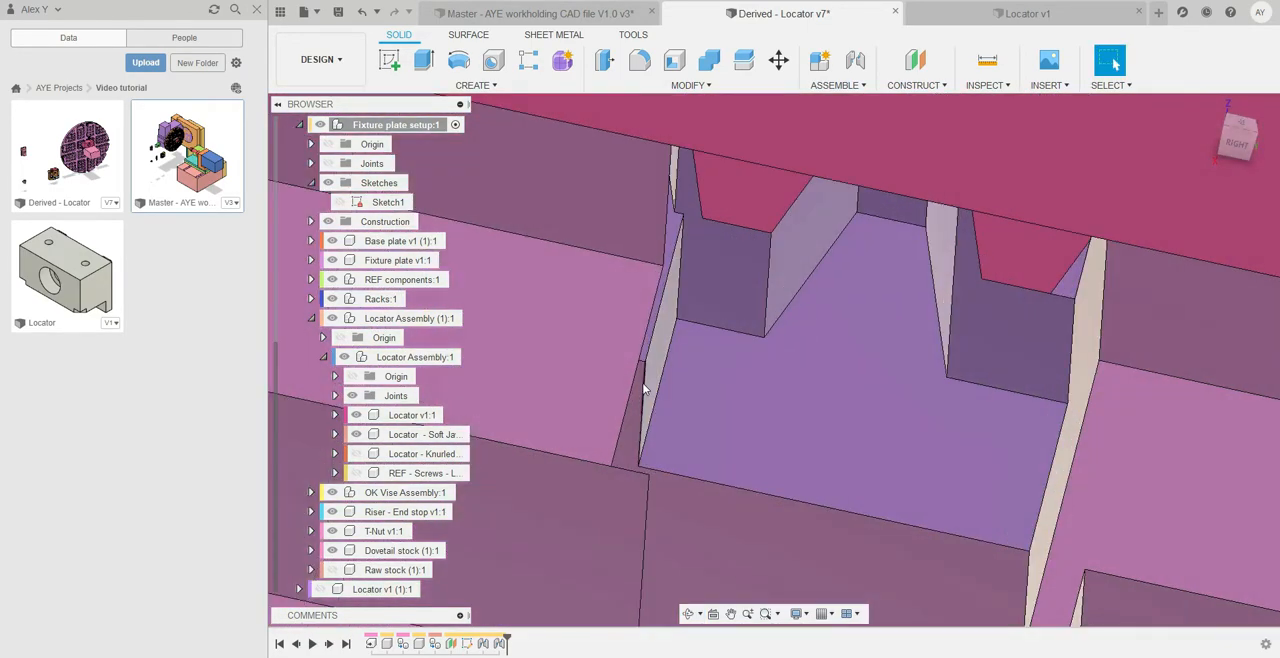
{"action": "scroll", "coordinate": [642, 370], "scroll_direction": "up", "scroll_amount": 5}
{"action": "middle_click_drag", "start_coordinate": [640, 358], "coordinate": [742, 474], "text": "shift"}
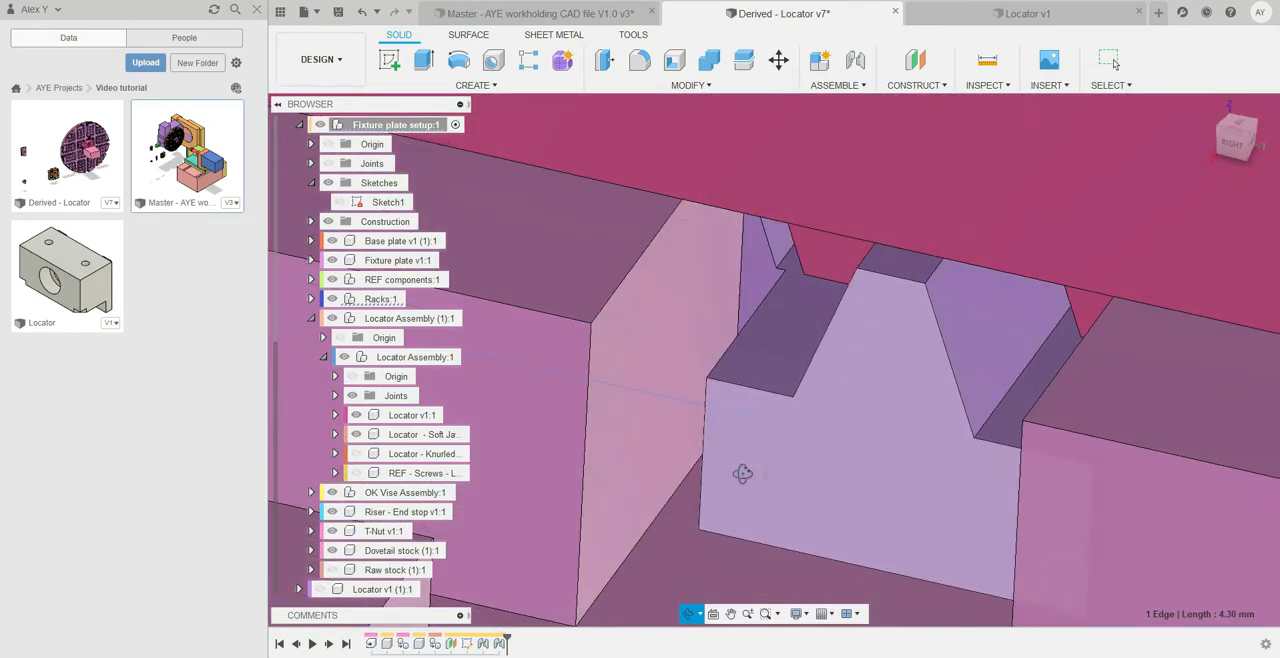
{"action": "scroll", "coordinate": [650, 525], "scroll_direction": "down", "scroll_amount": 10}
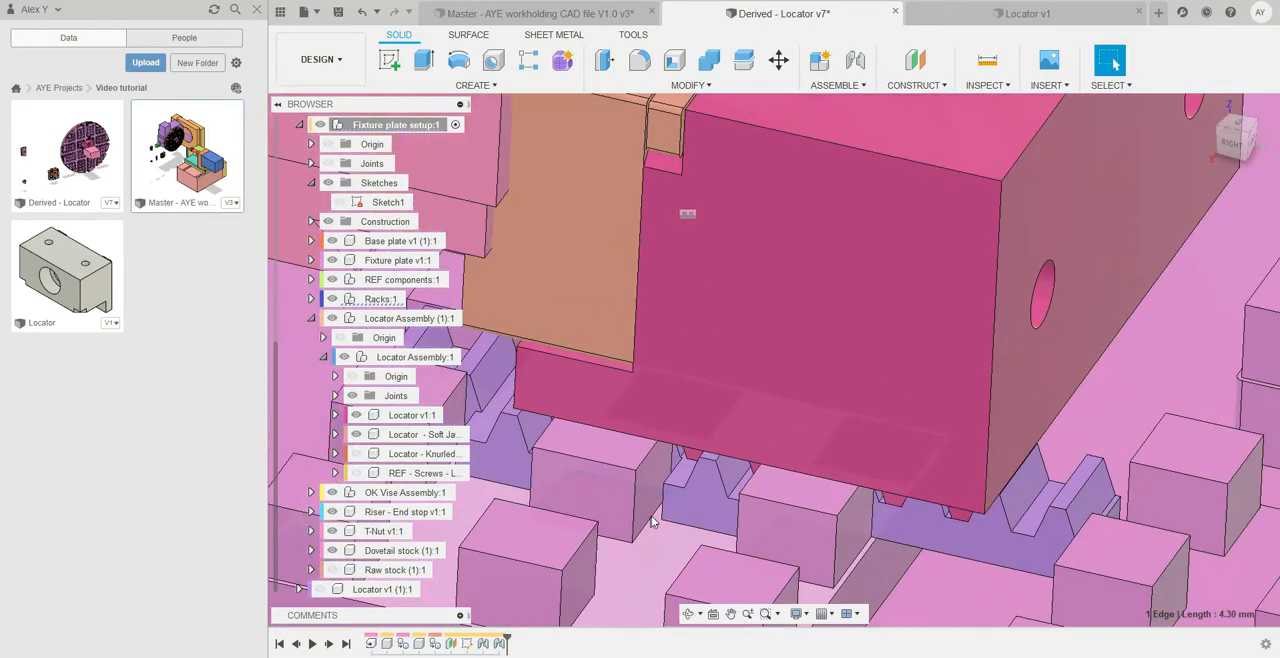
{"action": "scroll", "coordinate": [665, 517], "scroll_direction": "down", "scroll_amount": 2}
{"action": "scroll", "coordinate": [799, 467], "scroll_direction": "up", "scroll_amount": 10}
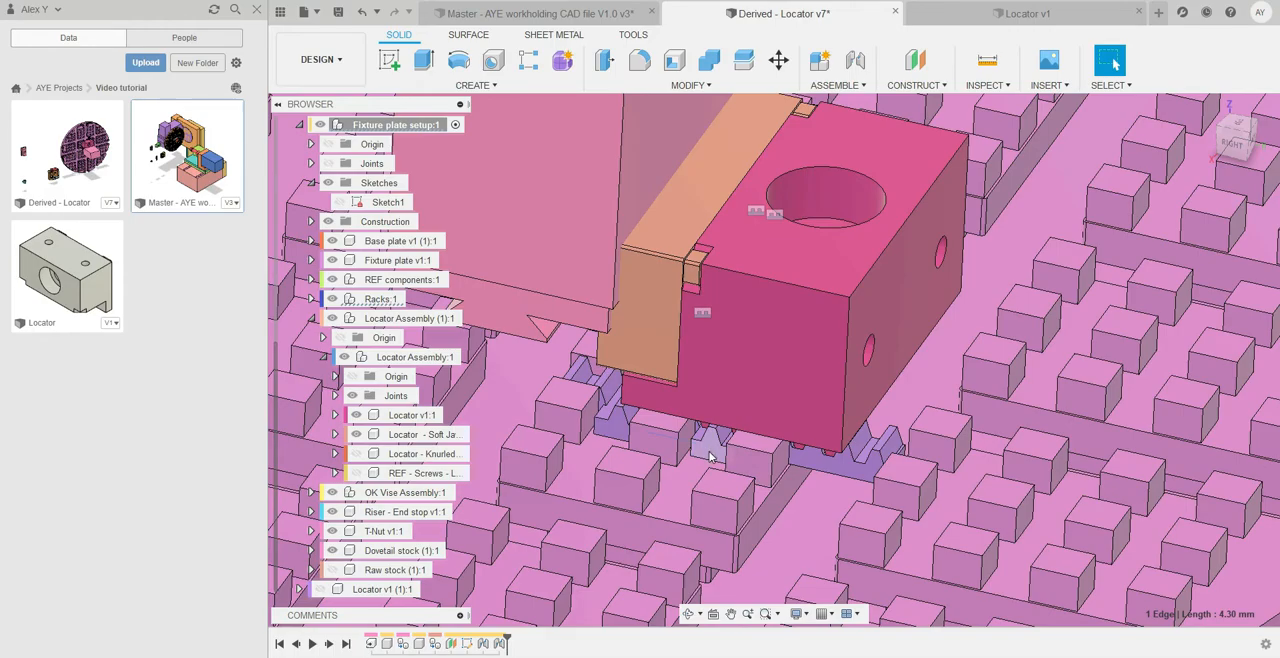
{"action": "scroll", "coordinate": [719, 456], "scroll_direction": "down", "scroll_amount": 3}
{"action": "middle_click_drag", "start_coordinate": [719, 456], "coordinate": [533, 463], "text": "shift"}
Hide the outer locator assembly to expose the rack on the fixture plate
{"action": "left_click", "coordinate": [741, 374]}
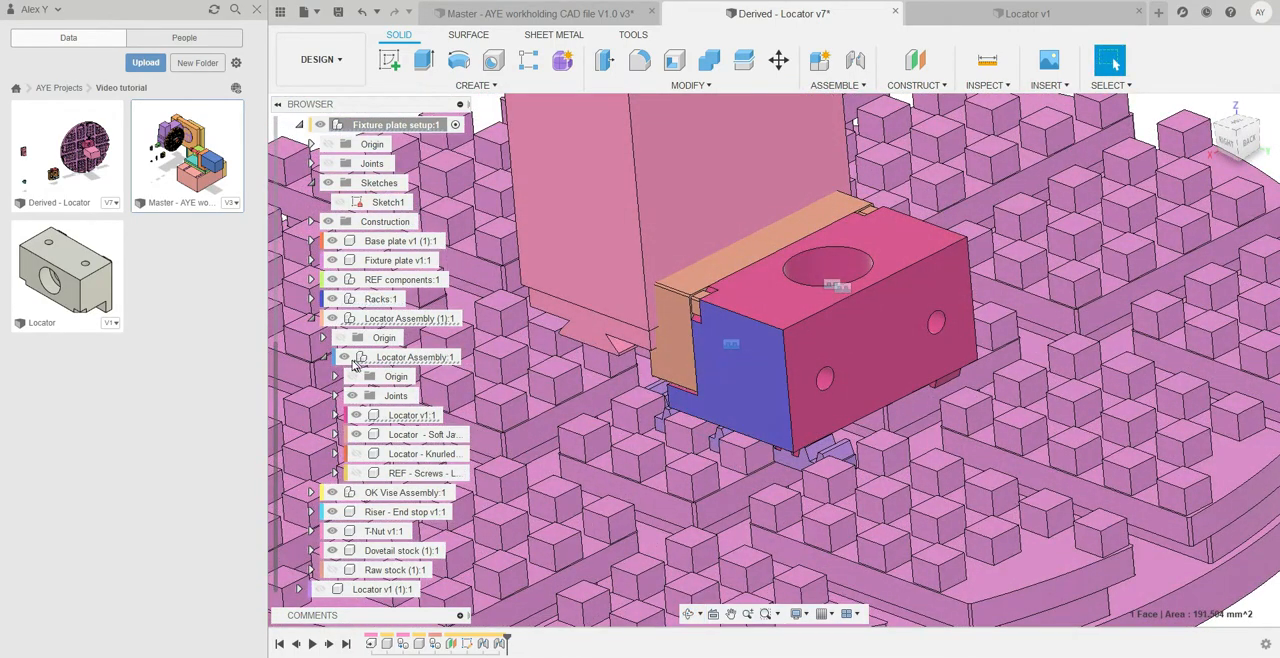
{"action": "left_click", "coordinate": [344, 357]}
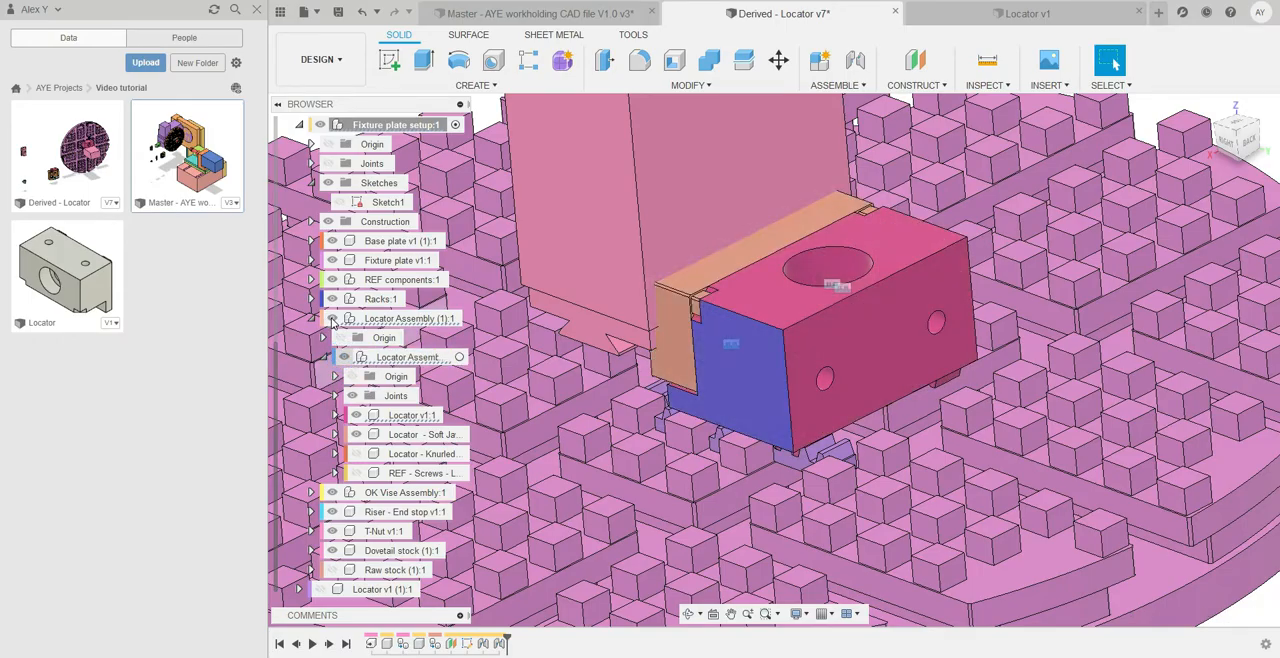
{"action": "left_click", "coordinate": [332, 319]}
Examine how the exposed rack fits between the fixture plate's pins and how its teeth are shaped
{"action": "scroll", "coordinate": [818, 392], "scroll_direction": "up", "scroll_amount": 2}
{"action": "left_click", "coordinate": [820, 397]}
{"action": "mouse_move", "coordinate": [842, 408]}
{"action": "middle_mouse_down", "text": "shift"}
{"action": "mouse_move", "coordinate": [856, 400]}
{"action": "mouse_move", "coordinate": [818, 409]}
{"action": "mouse_move", "coordinate": [830, 426]}
{"action": "middle_mouse_up", "text": "shift"}
{"action": "scroll", "coordinate": [704, 473], "scroll_direction": "up", "scroll_amount": 4}
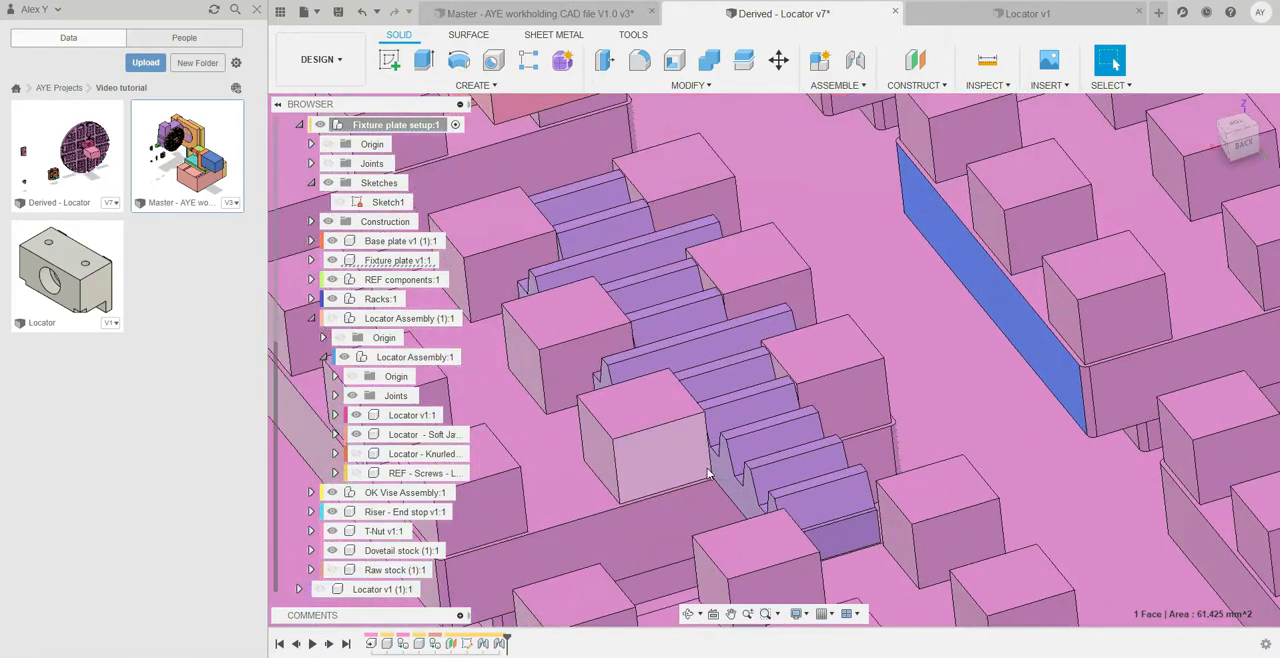
{"action": "scroll", "coordinate": [707, 473], "scroll_direction": "up", "scroll_amount": 2}
{"action": "left_click", "coordinate": [735, 471]}
{"action": "scroll", "coordinate": [800, 318], "scroll_direction": "up", "scroll_amount": 4}
{"action": "middle_click_drag", "start_coordinate": [792, 320], "coordinate": [748, 347], "text": "shift"}
{"action": "scroll", "coordinate": [814, 348], "scroll_direction": "down", "scroll_amount": 4}
{"action": "scroll", "coordinate": [738, 364], "scroll_direction": "down", "scroll_amount": 2}
{"action": "scroll", "coordinate": [737, 369], "scroll_direction": "down", "scroll_amount": 2}
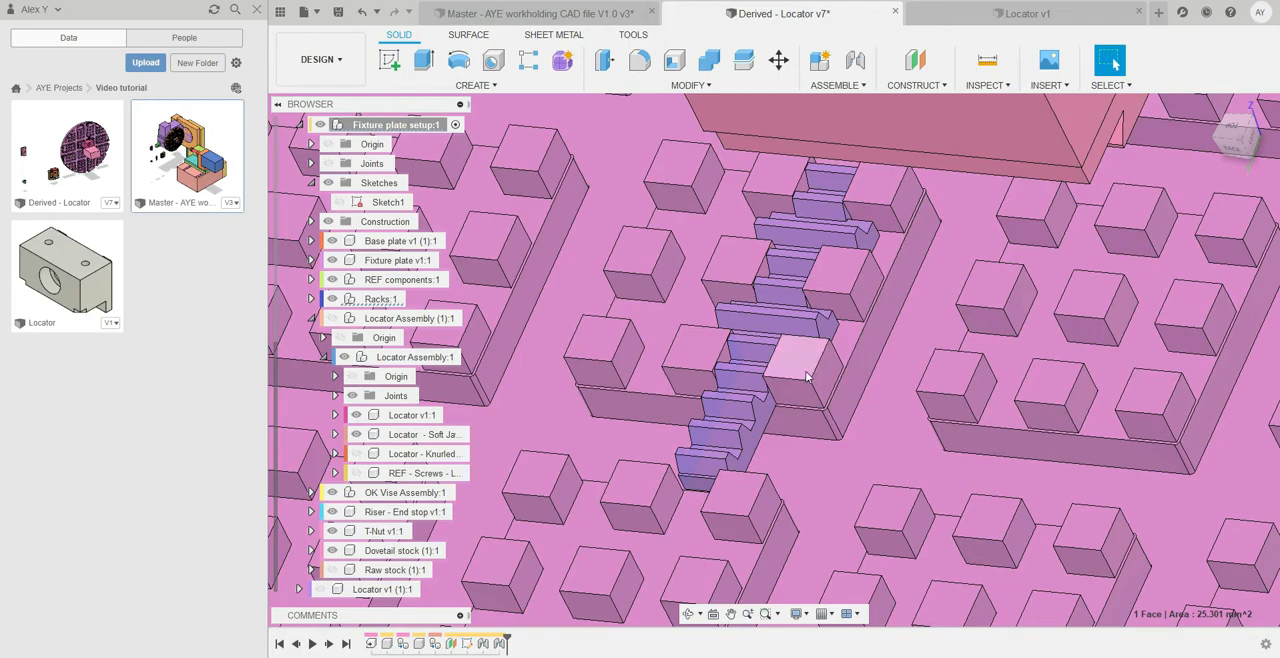
{"action": "scroll", "coordinate": [805, 365], "scroll_direction": "up", "scroll_amount": 5}
{"action": "middle_click_drag", "start_coordinate": [811, 349], "coordinate": [781, 337], "text": "shift"}
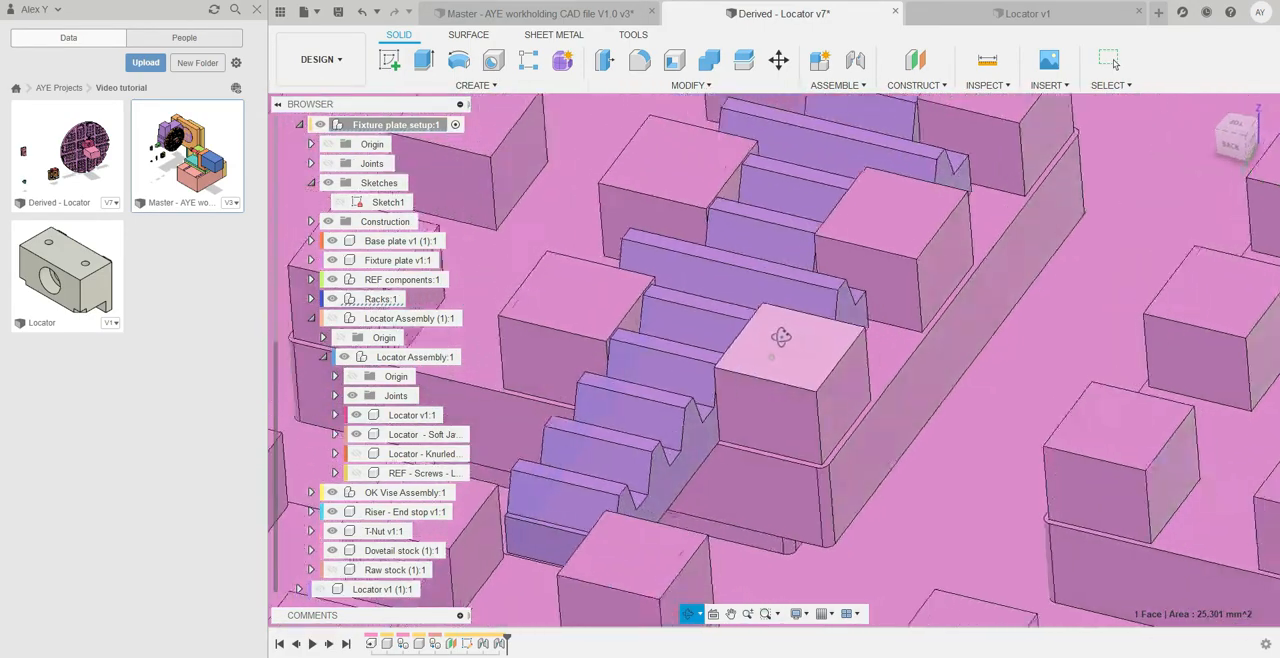
{"action": "scroll", "coordinate": [781, 337], "scroll_direction": "down", "scroll_amount": 4}
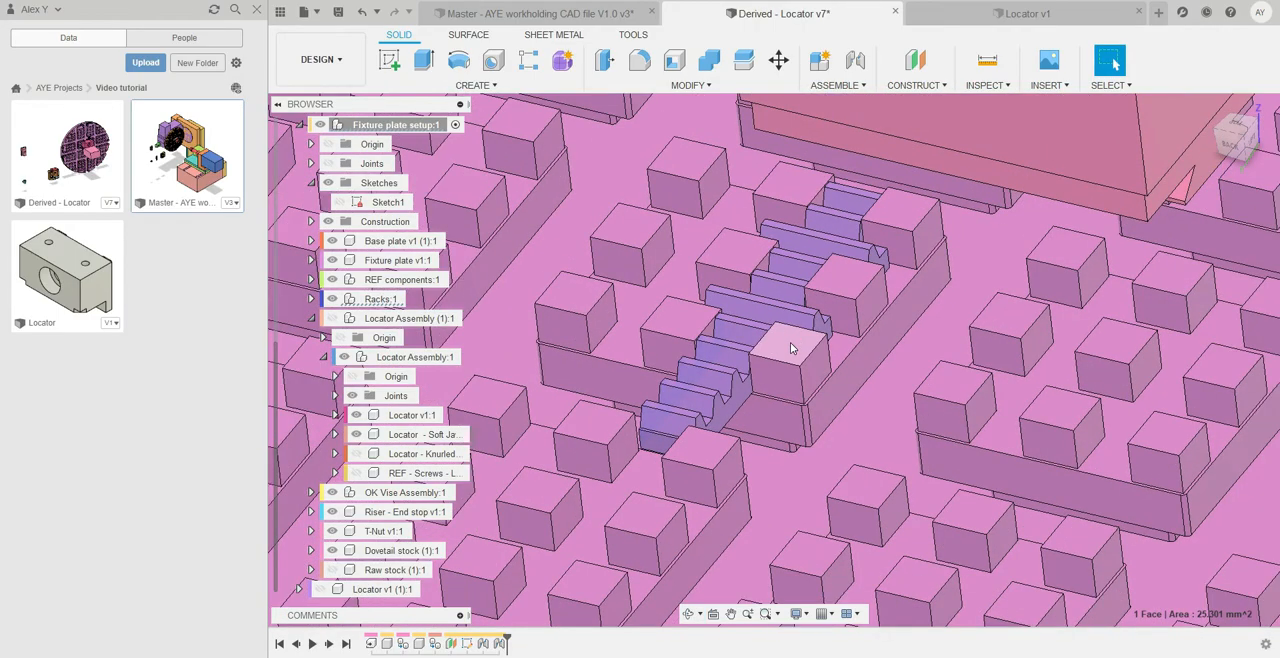
{"action": "middle_click_drag", "start_coordinate": [766, 371], "coordinate": [922, 358], "text": "shift"}
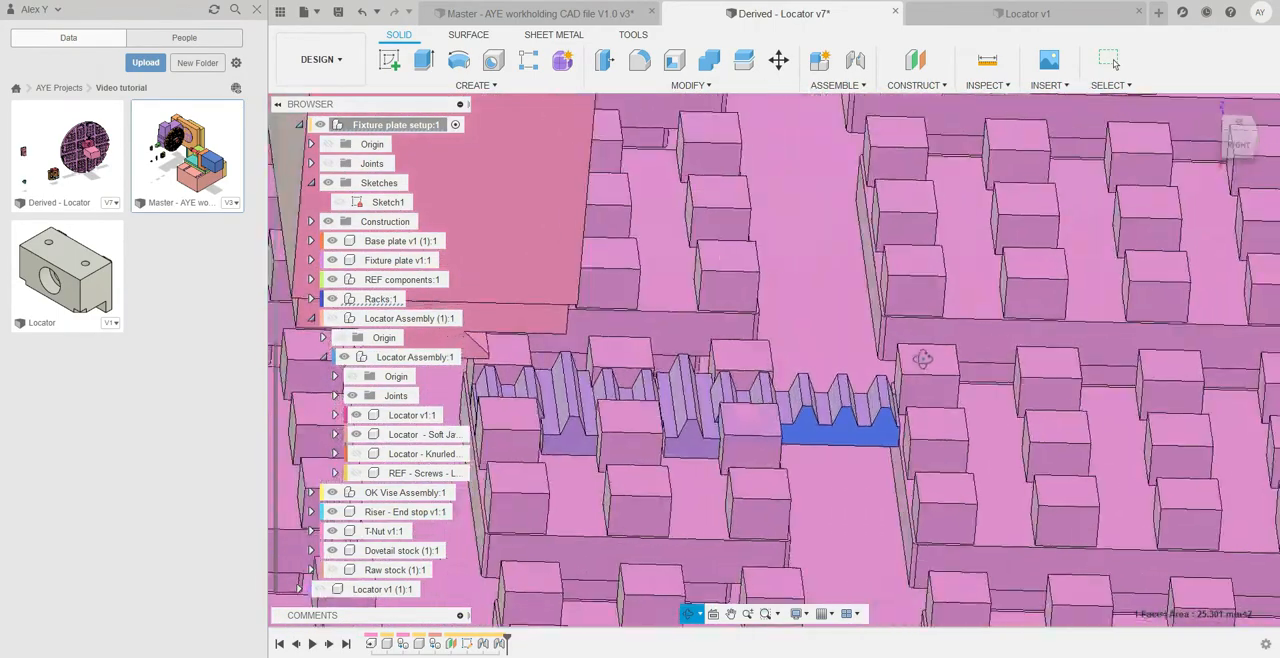
{"action": "scroll", "coordinate": [757, 405], "scroll_direction": "up", "scroll_amount": 5}
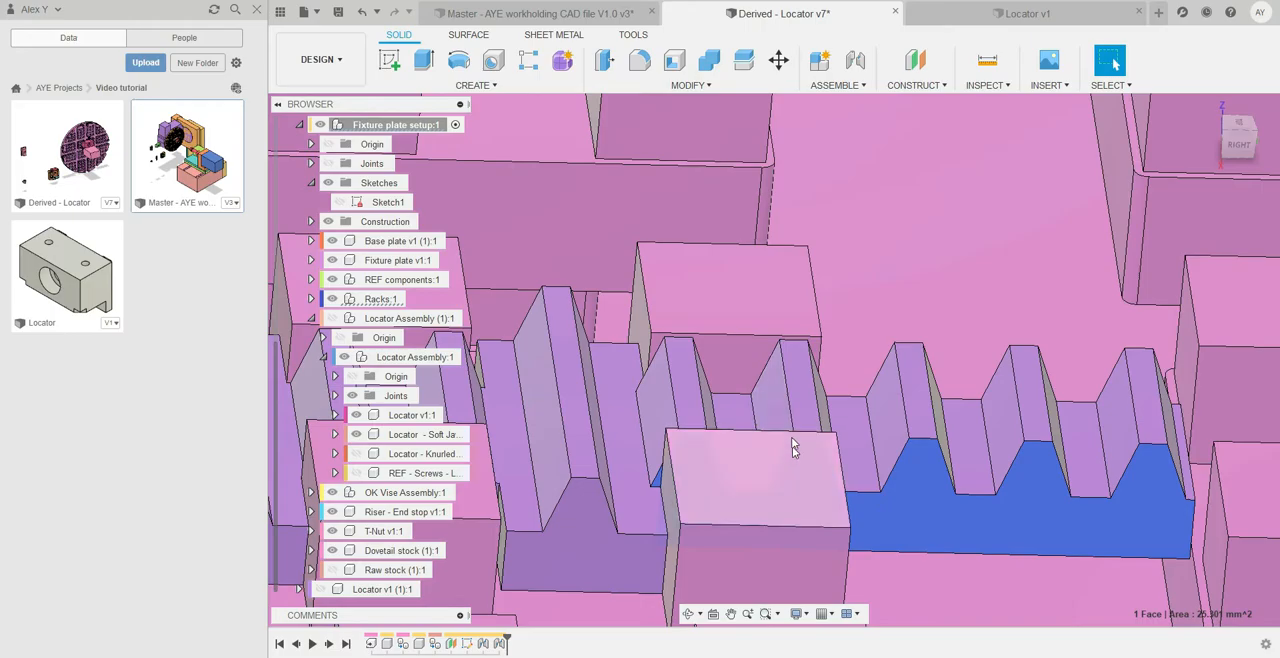
{"action": "scroll", "coordinate": [770, 405], "scroll_direction": "down", "scroll_amount": 10}
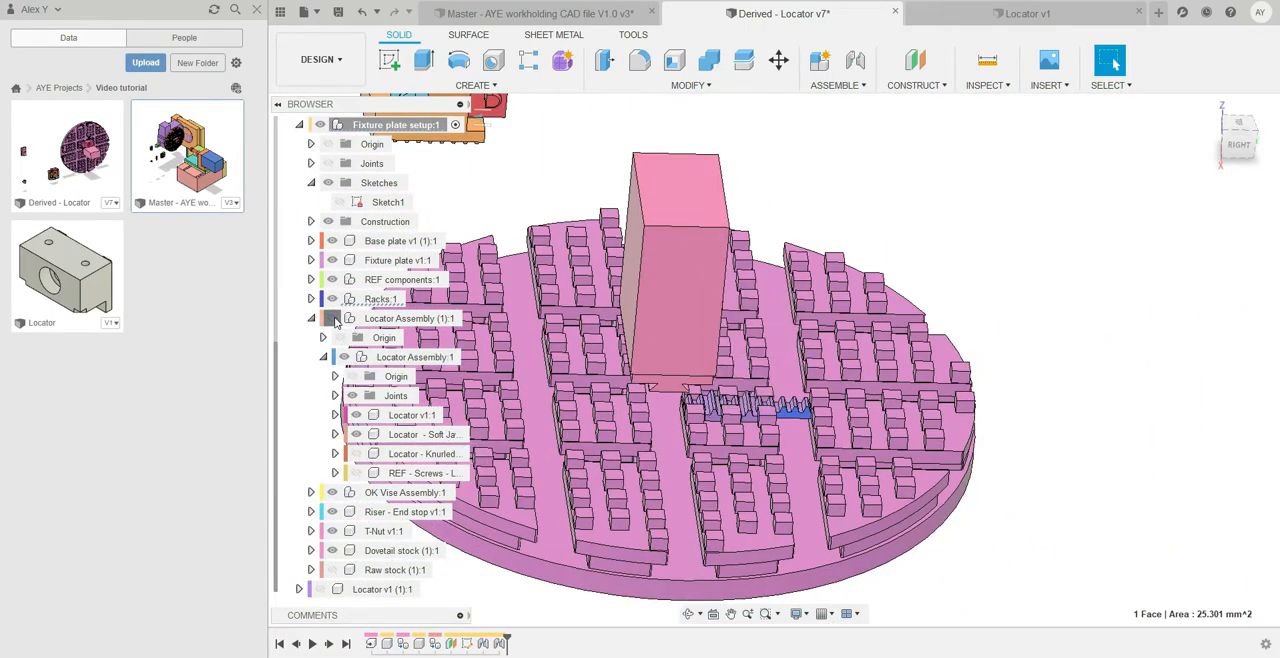
Show the locator assembly again and look at it straight from the back
{"action": "left_click", "coordinate": [336, 321]}
{"action": "scroll", "coordinate": [780, 385], "scroll_direction": "up", "scroll_amount": 6}
{"action": "middle_click_drag", "start_coordinate": [785, 383], "coordinate": [670, 381], "text": "shift"}
{"action": "left_click", "coordinate": [1237, 139]}
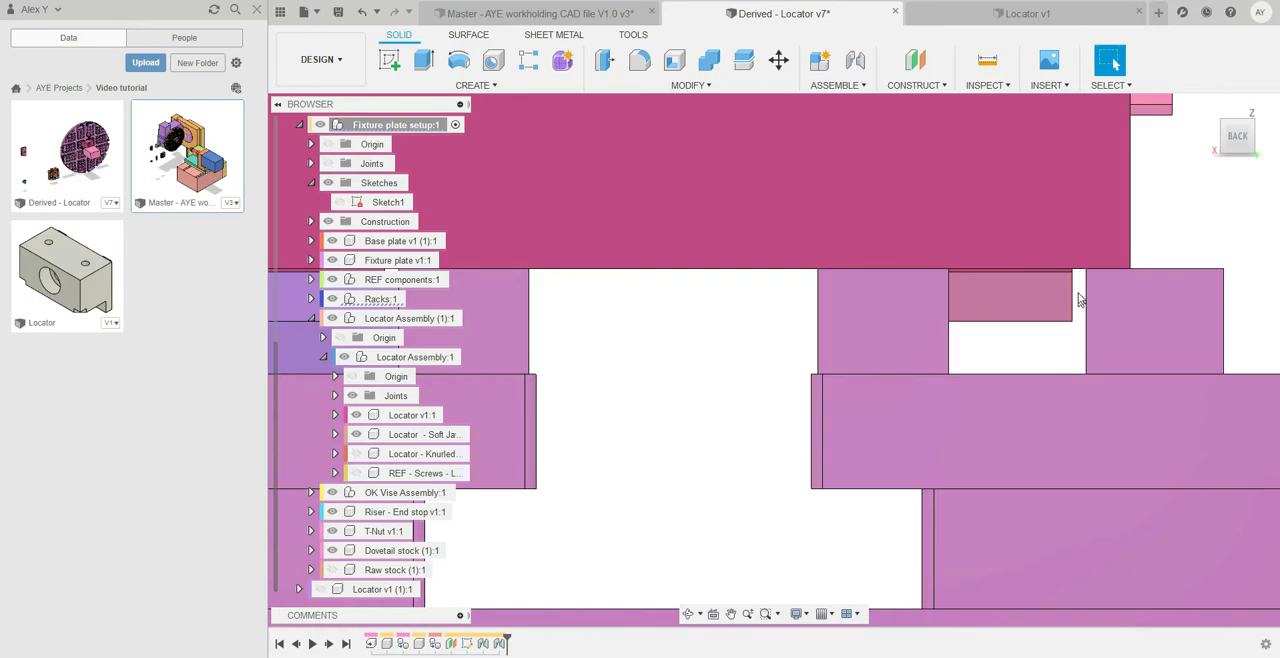
Examine from the back how the locator rests on the fixture plate's pins and aligns sideways with the rack
{"action": "scroll", "coordinate": [1078, 302], "scroll_direction": "down", "scroll_amount": 5}
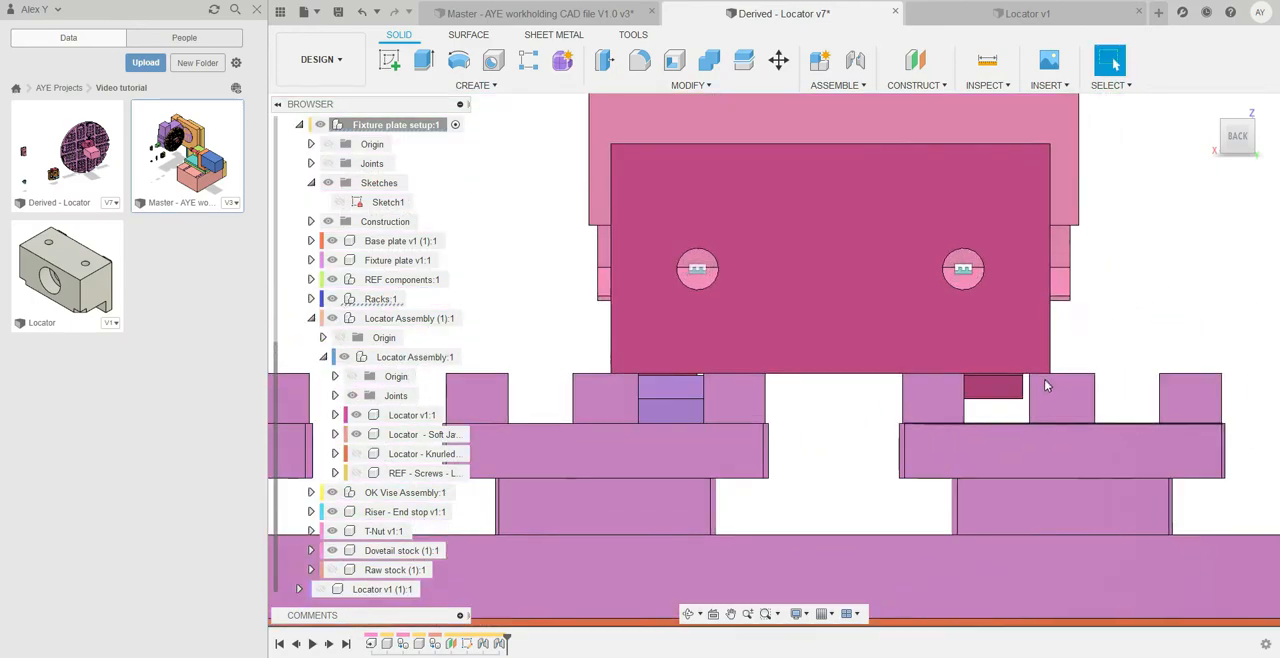
{"action": "scroll", "coordinate": [1030, 382], "scroll_direction": "up", "scroll_amount": 3}
{"action": "scroll", "coordinate": [960, 370], "scroll_direction": "down", "scroll_amount": 5}
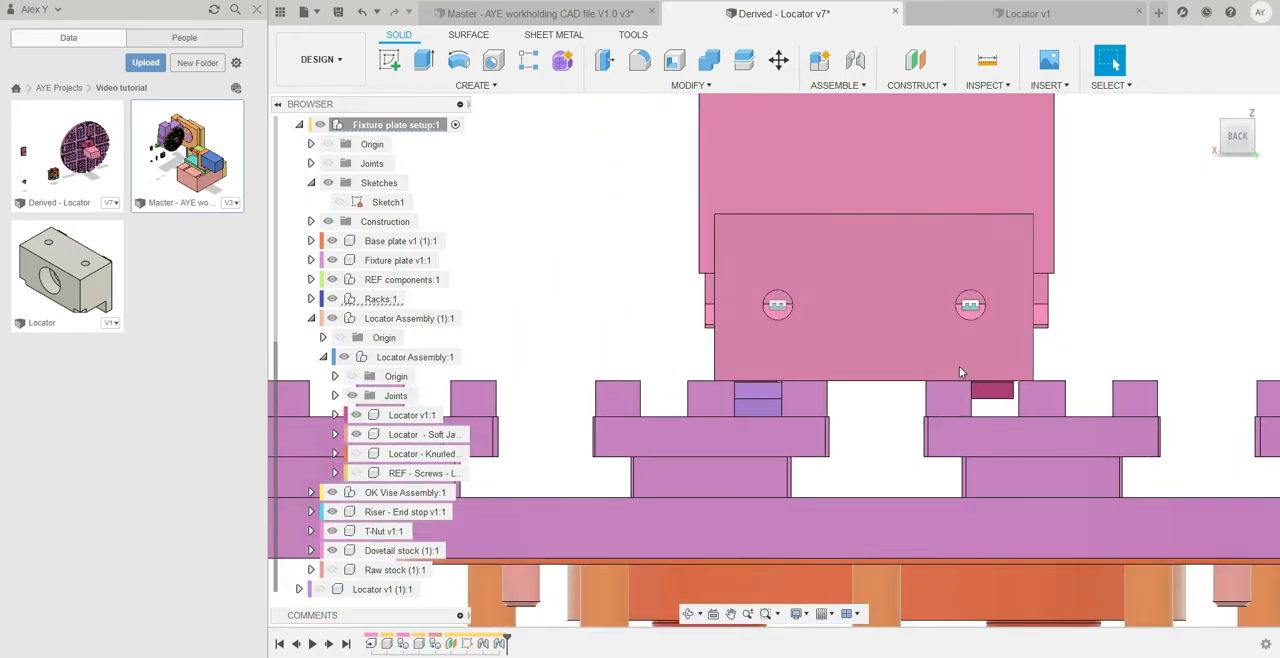
{"action": "scroll", "coordinate": [959, 370], "scroll_direction": "up", "scroll_amount": 3}
{"action": "scroll", "coordinate": [738, 391], "scroll_direction": "up", "scroll_amount": 4}
{"action": "middle_click_drag", "start_coordinate": [708, 391], "coordinate": [866, 384], "text": "shift"}
{"action": "scroll", "coordinate": [866, 384], "scroll_direction": "up", "scroll_amount": 3}
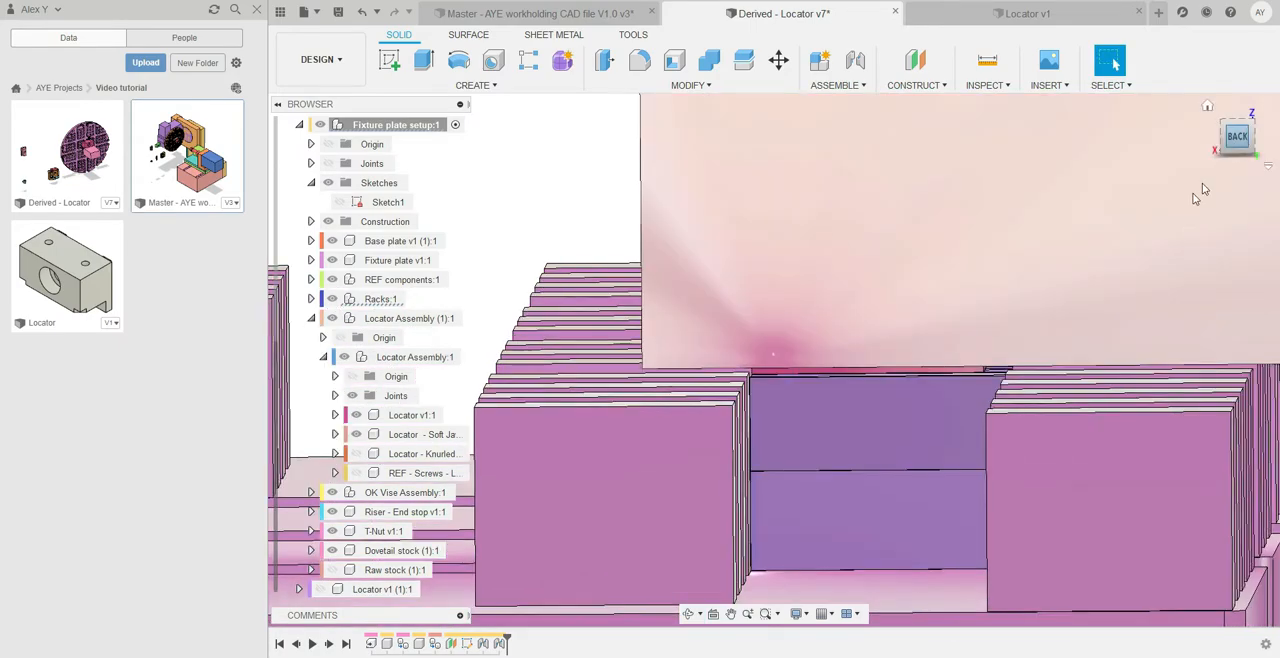
{"action": "middle_click_drag", "start_coordinate": [929, 320], "coordinate": [879, 358]}
{"action": "scroll", "coordinate": [834, 353], "scroll_direction": "up", "scroll_amount": 2}
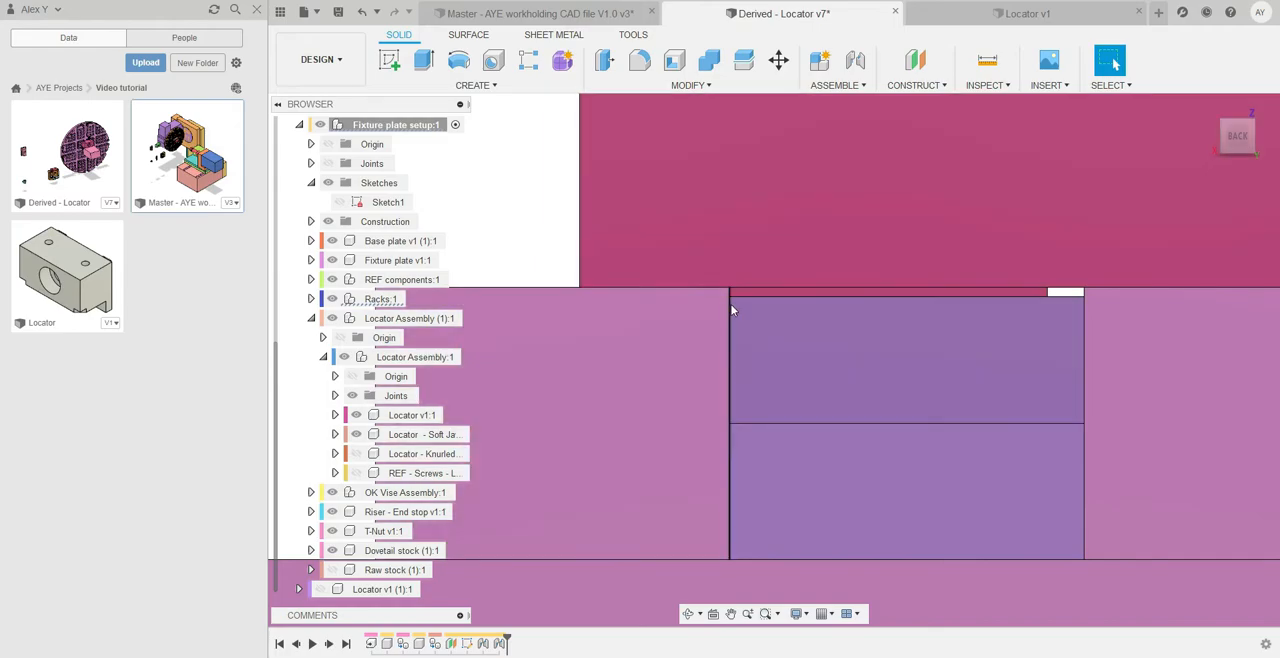
{"action": "scroll", "coordinate": [757, 341], "scroll_direction": "down", "scroll_amount": 3}
{"action": "middle_click_drag", "start_coordinate": [775, 360], "coordinate": [731, 368], "text": "shift"}
{"action": "scroll", "coordinate": [723, 356], "scroll_direction": "down", "scroll_amount": 2}
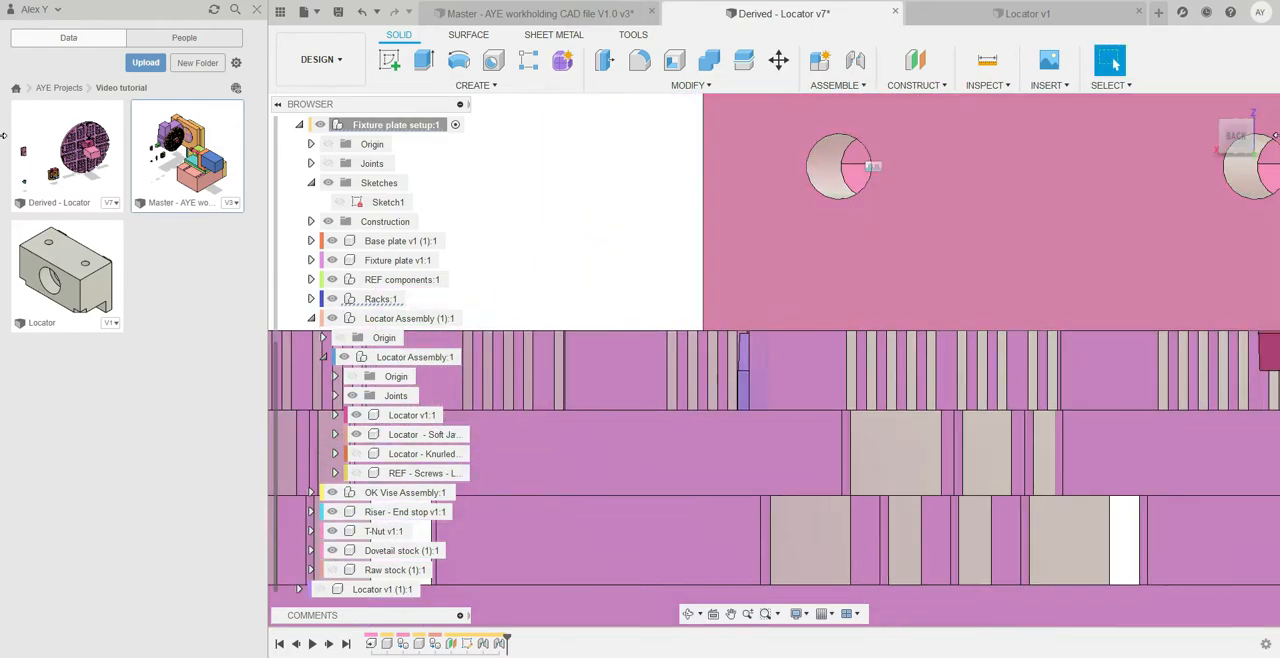
{"action": "left_click", "coordinate": [1235, 137]}
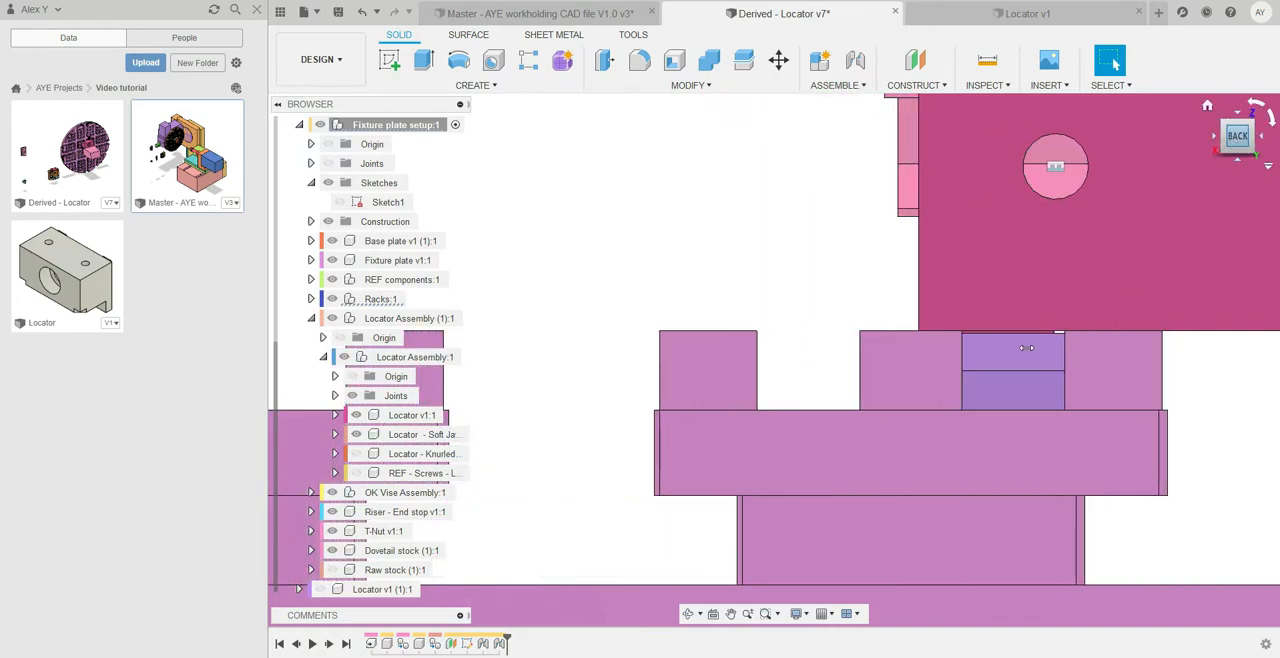
{"action": "middle_click_drag", "start_coordinate": [1046, 343], "coordinate": [958, 357]}
{"action": "scroll", "coordinate": [962, 358], "scroll_direction": "up", "scroll_amount": 4}
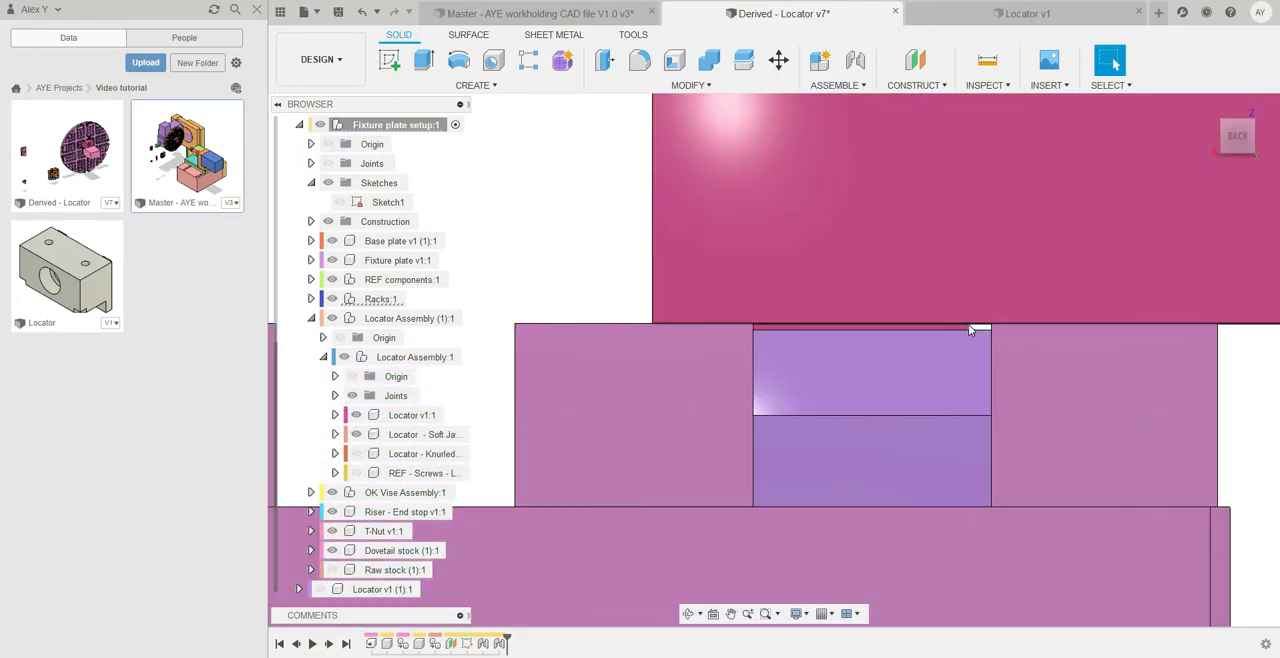
{"action": "middle_click_drag", "start_coordinate": [1037, 366], "coordinate": [1048, 364], "text": "shift"}
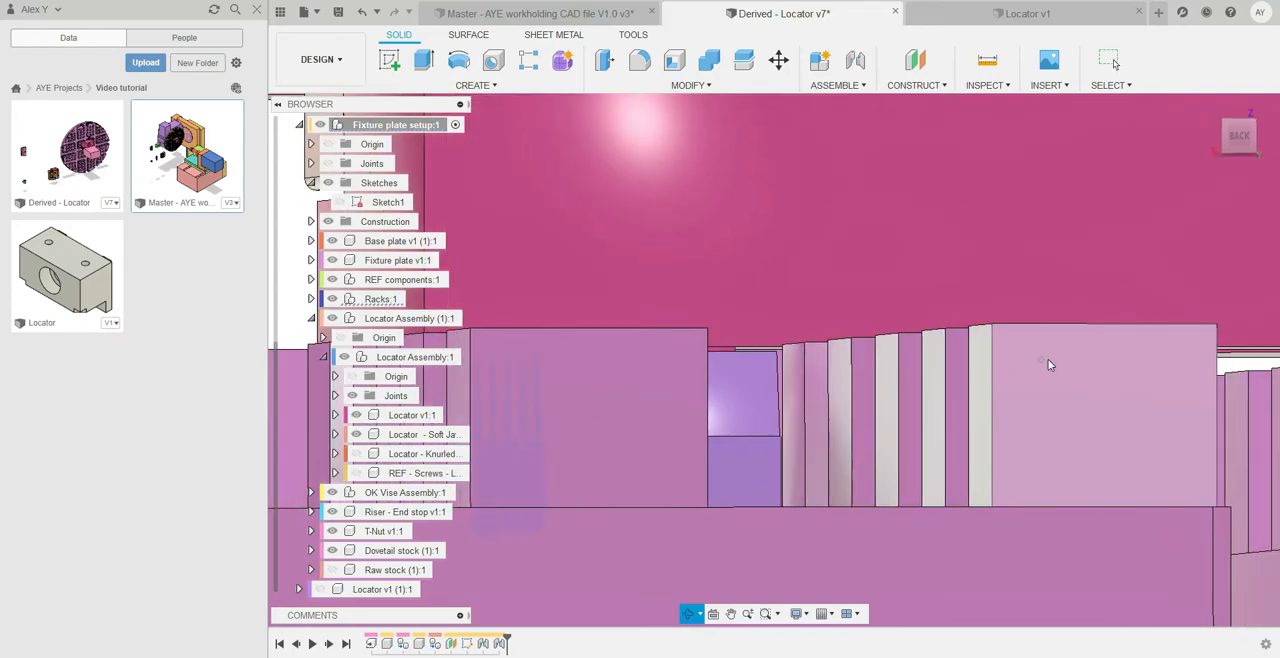
{"action": "scroll", "coordinate": [976, 379], "scroll_direction": "down", "scroll_amount": 3}
Inspect the position of the jointed locator, soft jaw and dovetail stock on the whole fixture plate
{"action": "middle_click_drag", "start_coordinate": [976, 379], "coordinate": [859, 317], "text": "shift"}
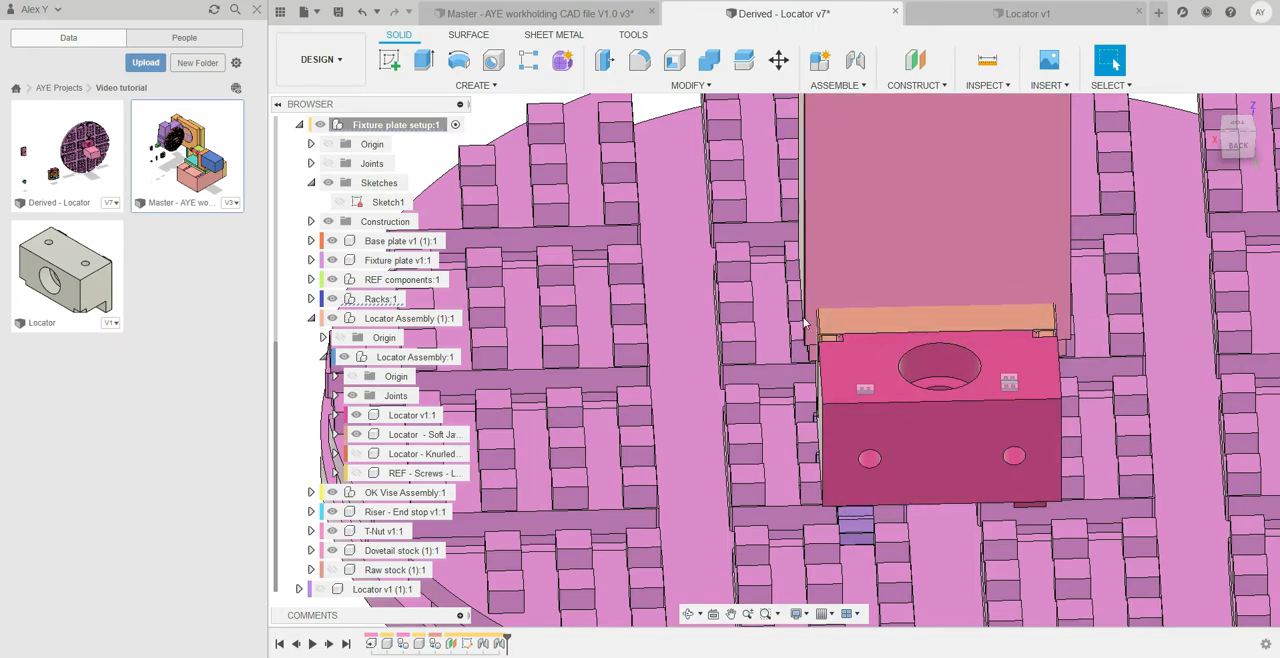
{"action": "scroll", "coordinate": [804, 321], "scroll_direction": "down", "scroll_amount": 5}
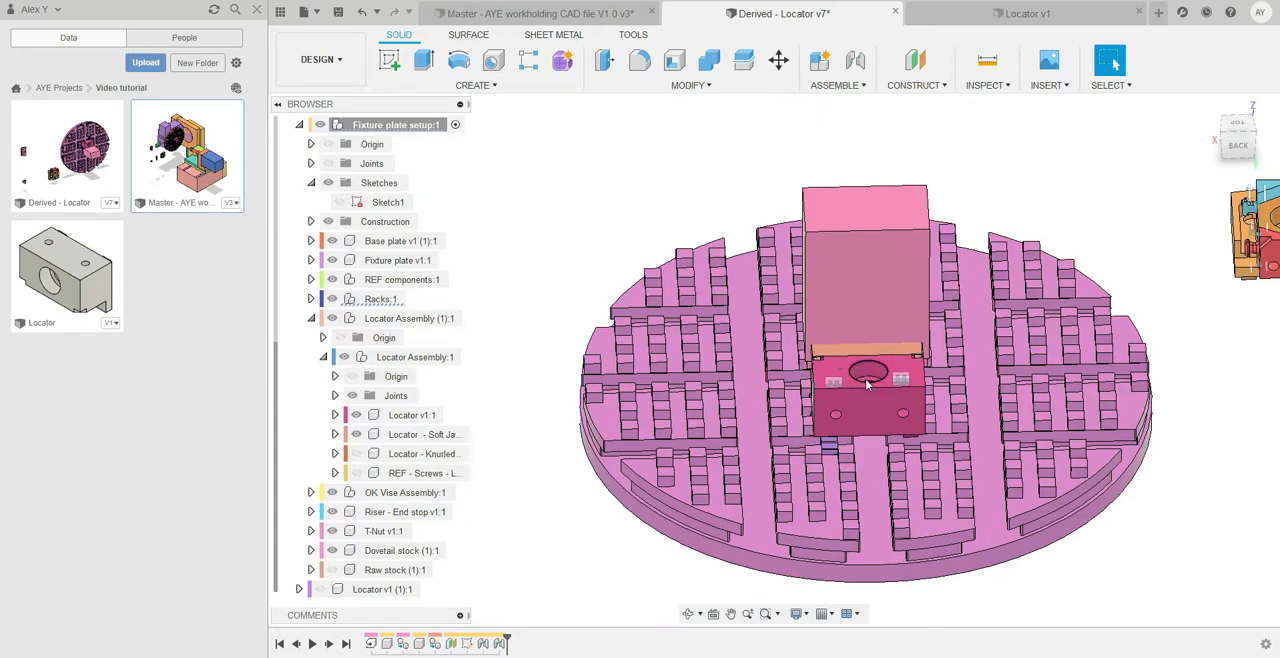
{"action": "scroll", "coordinate": [866, 385], "scroll_direction": "down", "scroll_amount": 2}
{"action": "scroll", "coordinate": [822, 398], "scroll_direction": "up", "scroll_amount": 6}
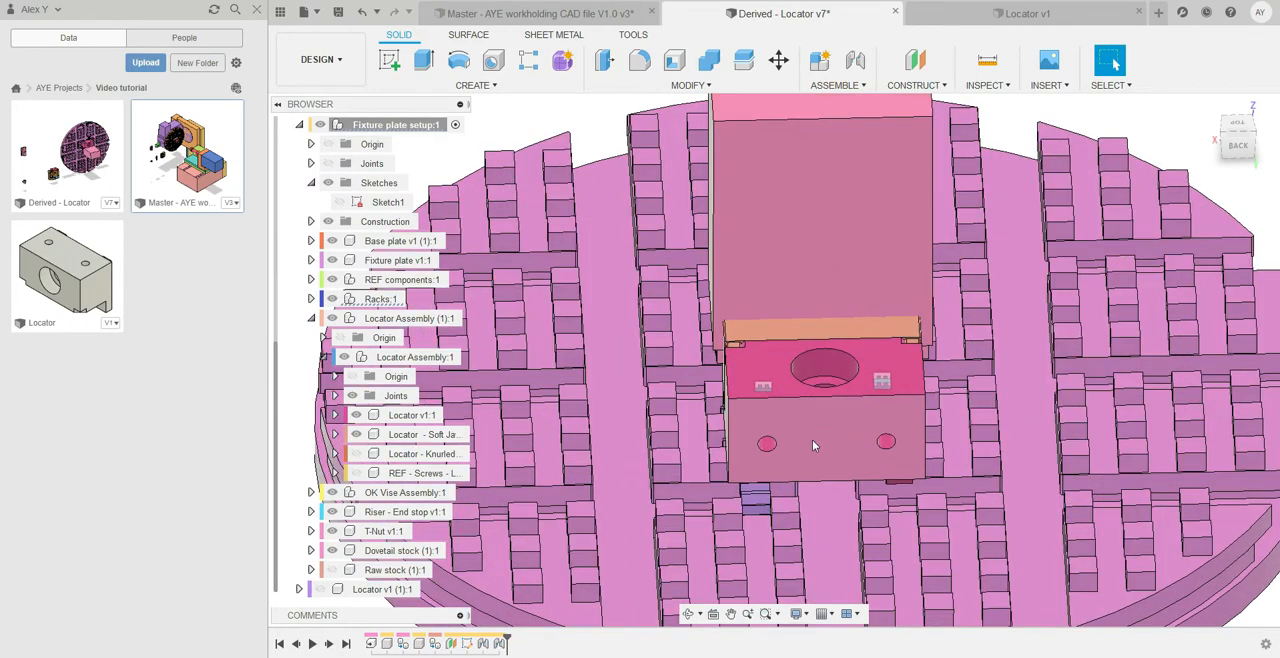
{"action": "middle_click_drag", "start_coordinate": [812, 412], "coordinate": [805, 479], "text": "shift"}
{"action": "scroll", "coordinate": [825, 447], "scroll_direction": "down", "scroll_amount": 5}
{"action": "scroll", "coordinate": [800, 478], "scroll_direction": "up", "scroll_amount": 3}
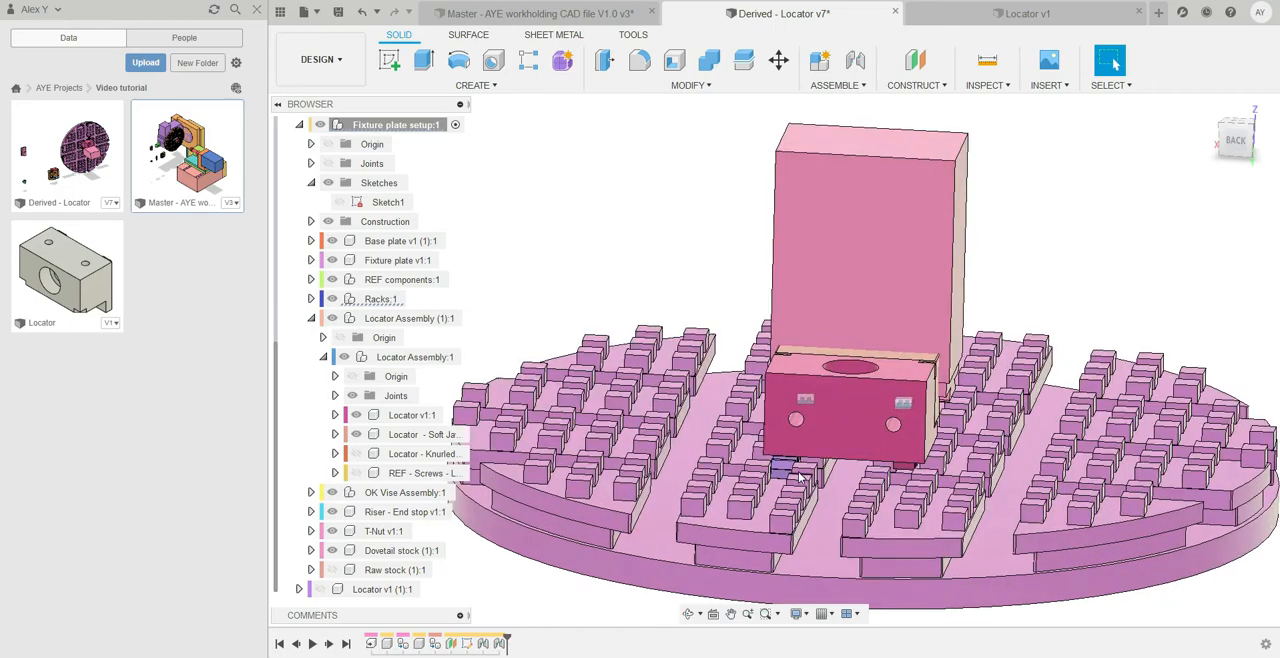
{"action": "scroll", "coordinate": [800, 478], "scroll_direction": "up", "scroll_amount": 3}
{"action": "scroll", "coordinate": [785, 440], "scroll_direction": "down", "scroll_amount": 5}
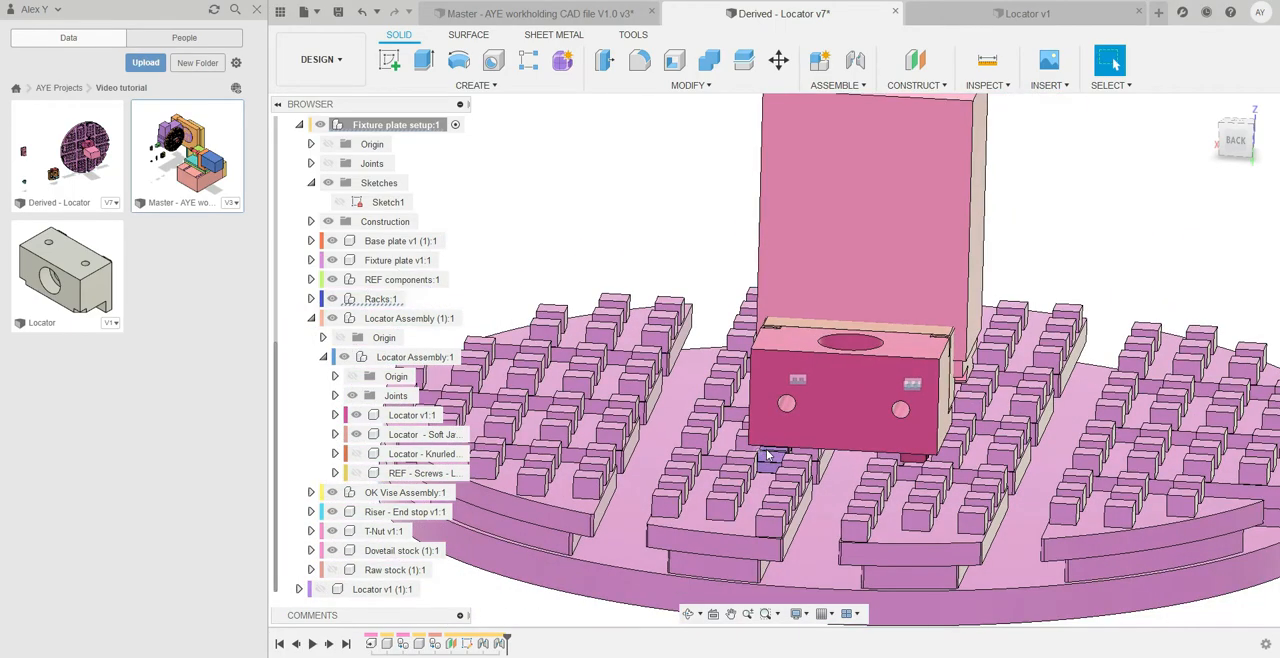
Look over the OK Vise assembly, riser end stop and T-nut that still lie beside the fixture plate
{"action": "scroll", "coordinate": [805, 430], "scroll_direction": "down", "scroll_amount": 2}
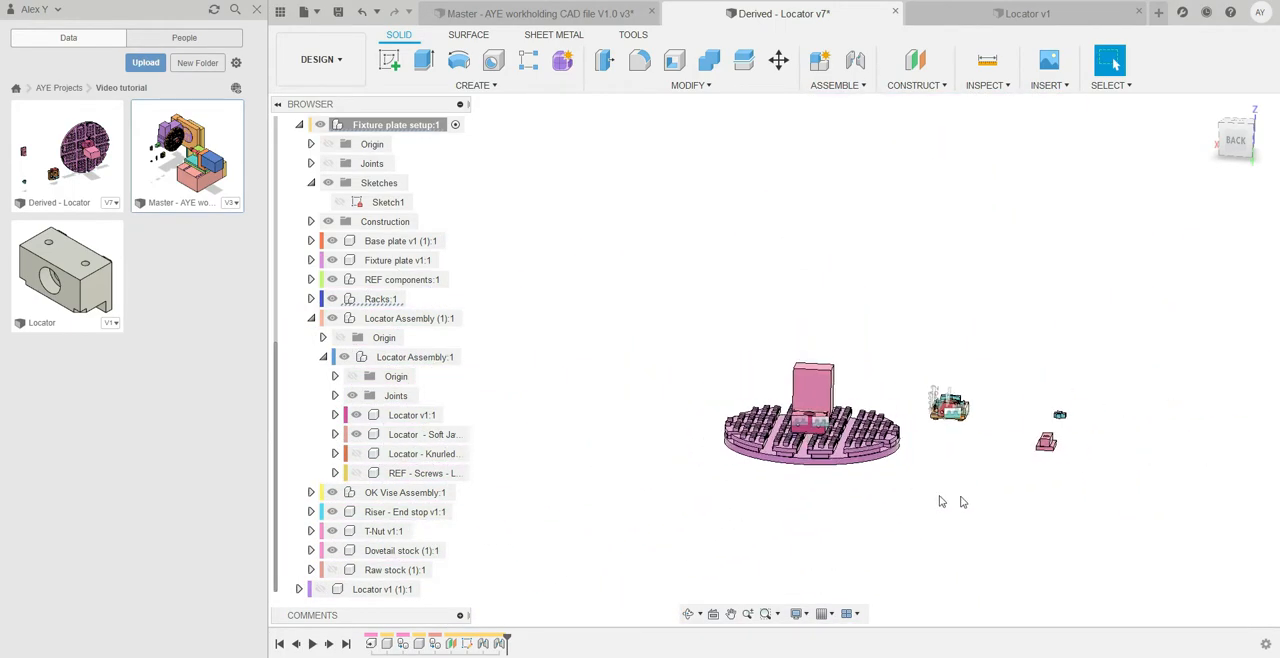
{"action": "middle_click_drag", "start_coordinate": [1021, 481], "coordinate": [1021, 509], "text": "shift"}
{"action": "middle_click_drag", "start_coordinate": [900, 505], "coordinate": [1009, 411], "text": "shift"}
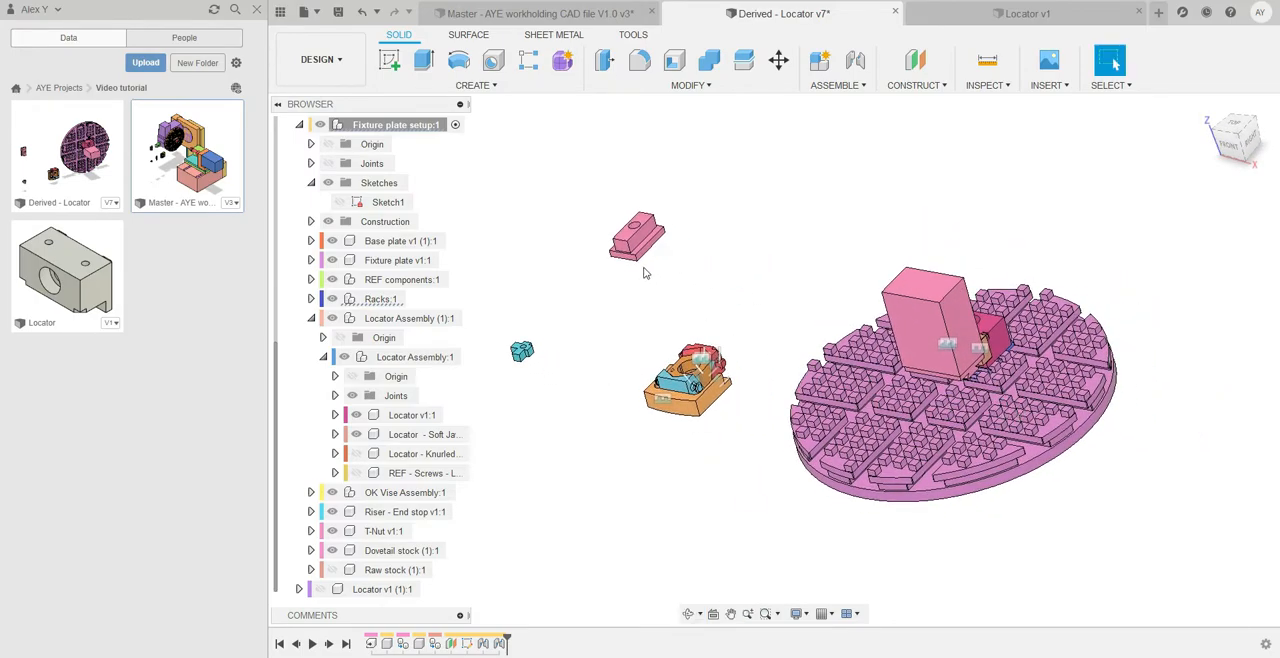
{"action": "middle_click_drag", "start_coordinate": [745, 308], "coordinate": [777, 330], "text": "shift"}
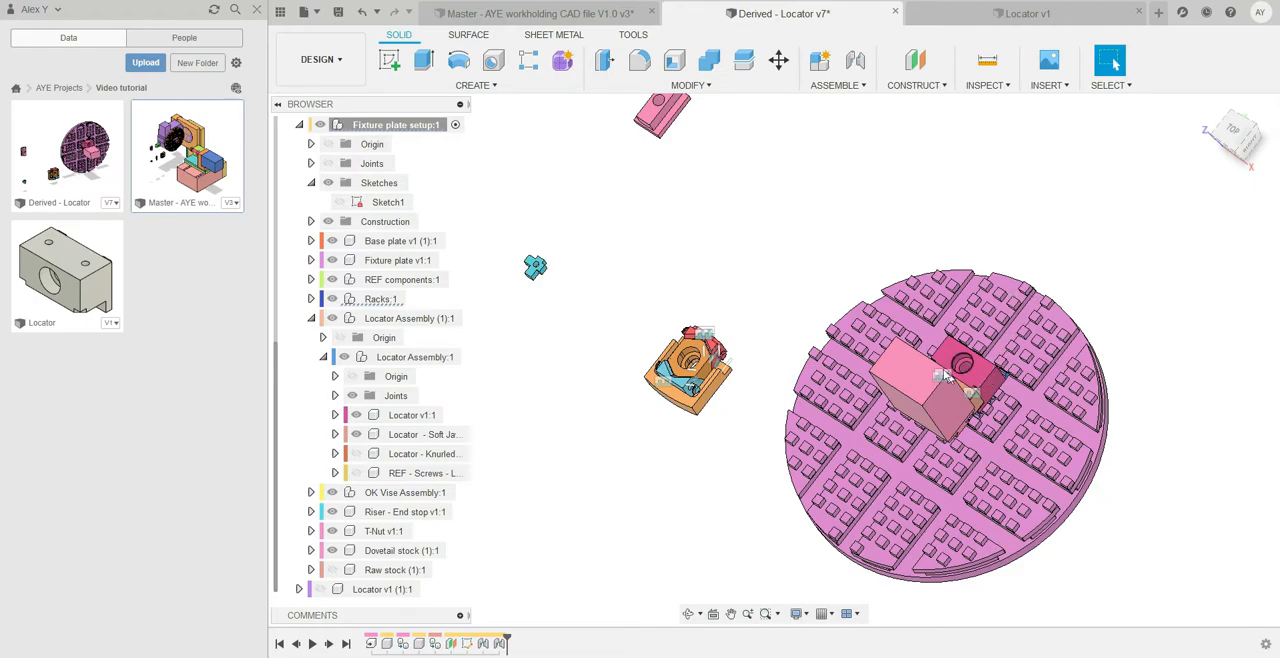
{"action": "scroll", "coordinate": [737, 220], "scroll_direction": "down", "scroll_amount": 2}
{"action": "middle_click_drag", "start_coordinate": [737, 220], "coordinate": [779, 213], "text": "shift"}
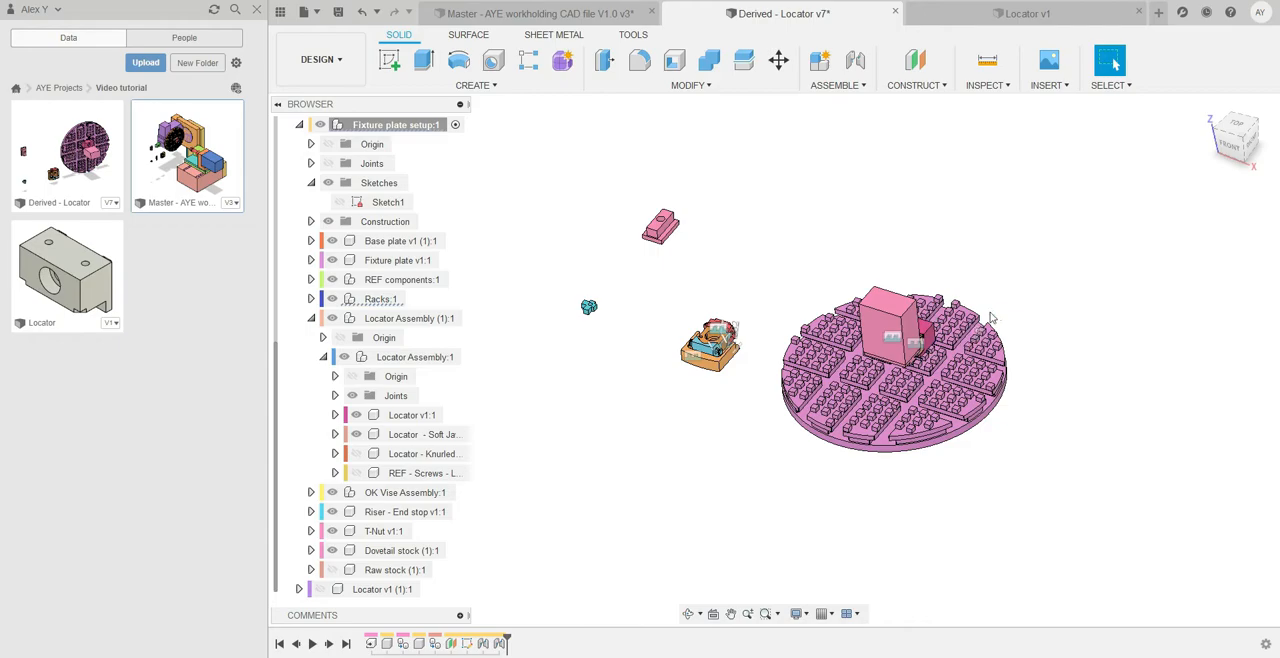
{"action": "middle_click_drag", "start_coordinate": [1016, 296], "coordinate": [1014, 304]}
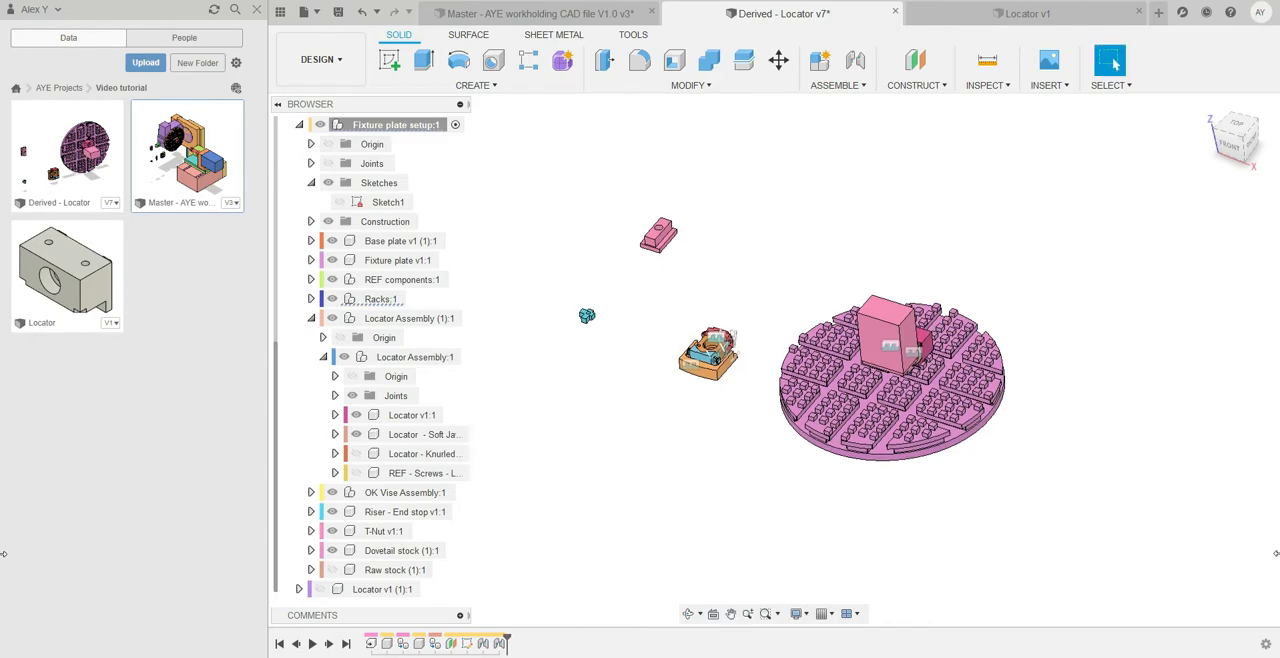